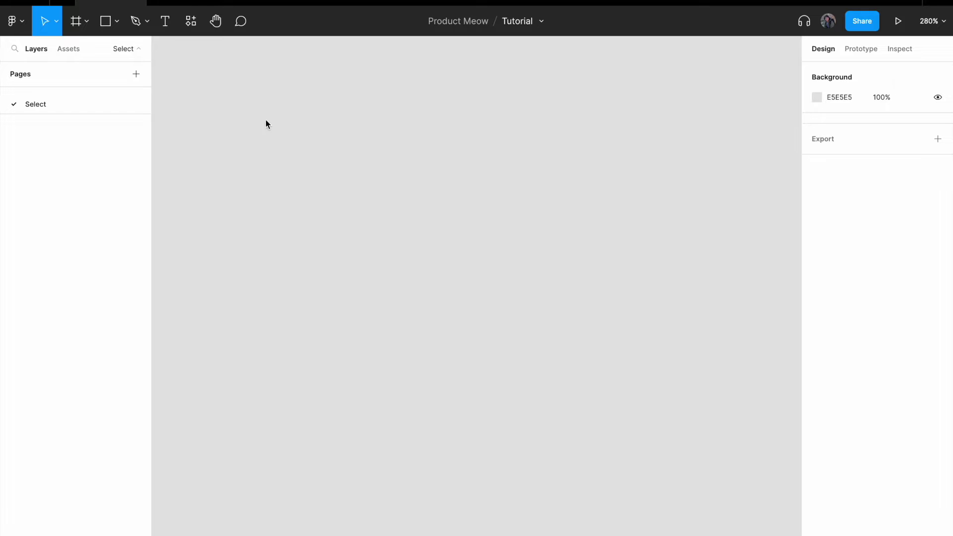
Add the text 'Select a friend' to the empty canvas
left_click(165, 24)
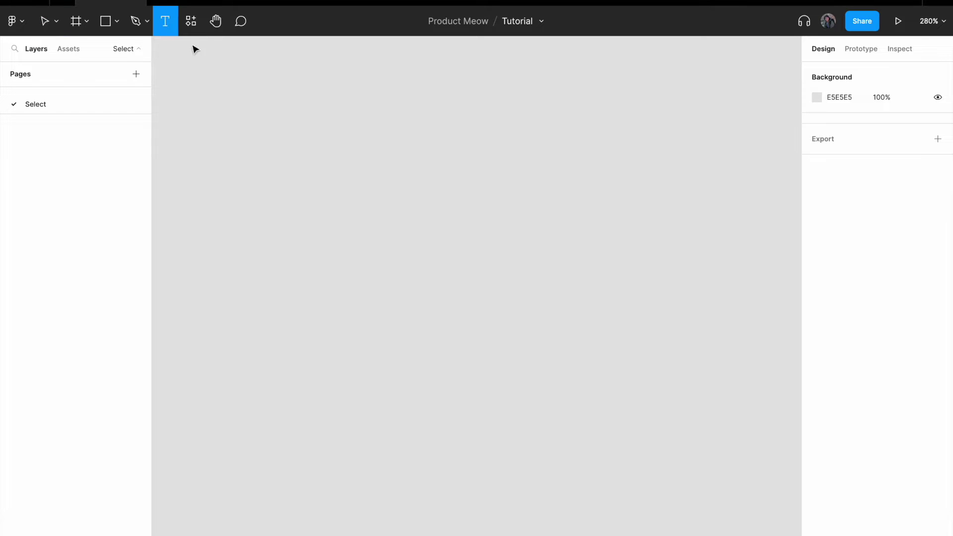
left_click(342, 251)
type("Sele")
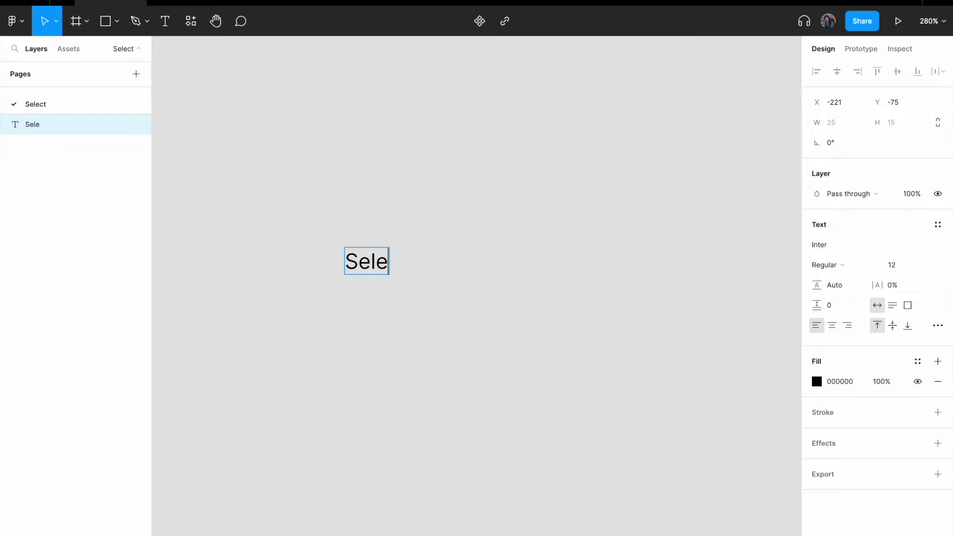
type("ct a friend")
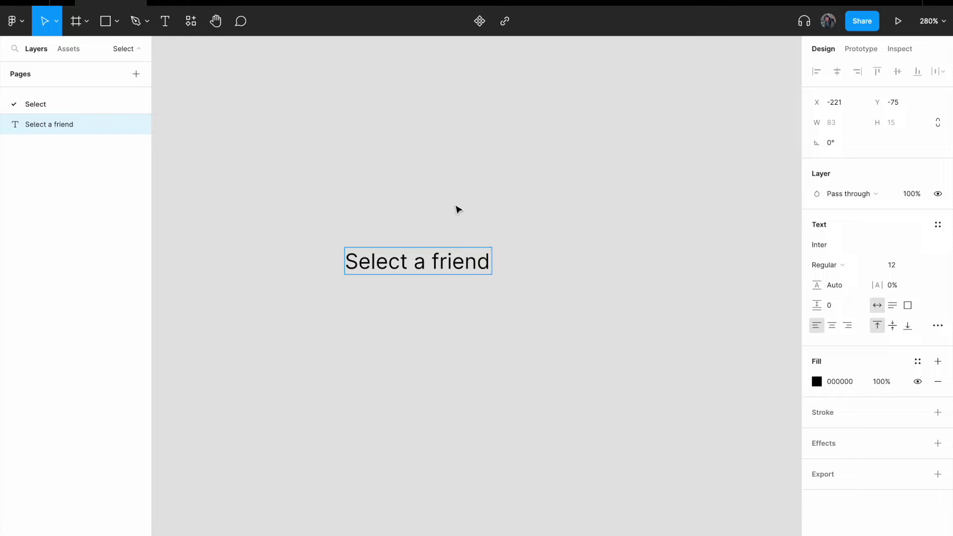
key("Escape")
Wrap the text in an auto-layout frame with 8 px horizontal and vertical padding
right_click(455, 258)
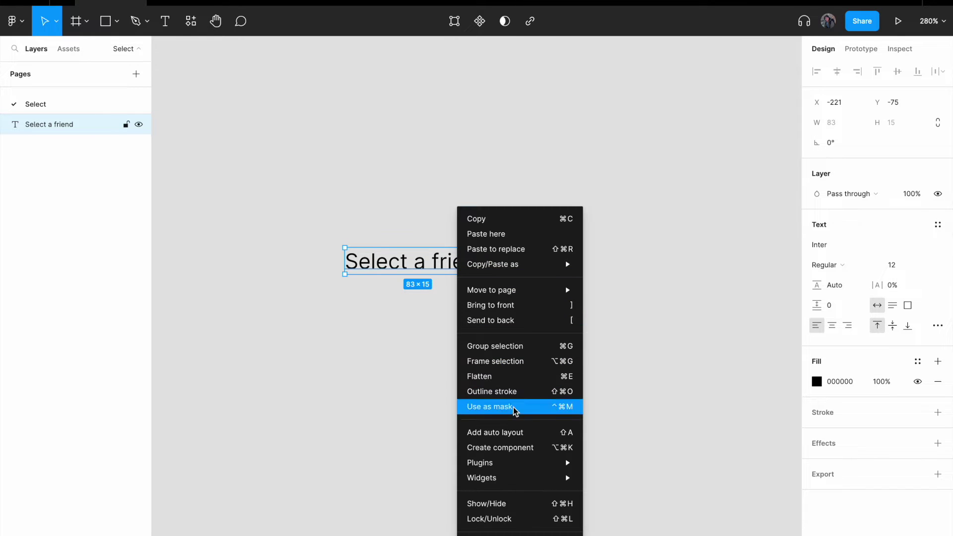
left_click(522, 435)
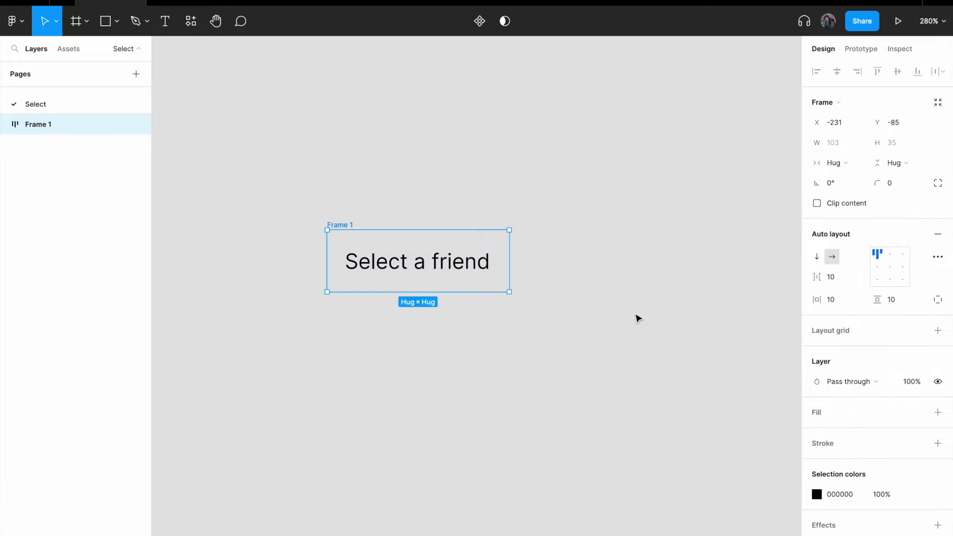
left_click(835, 300)
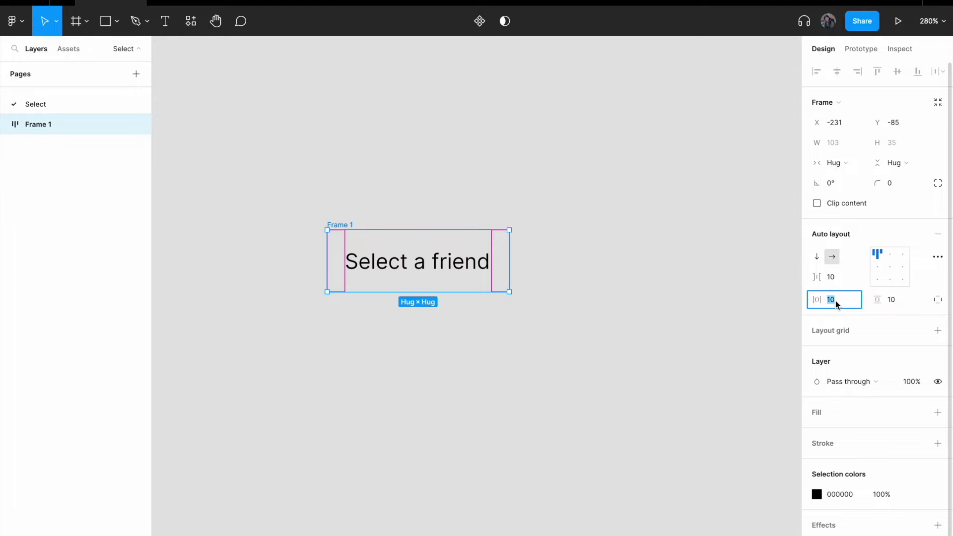
type("1")
key("Tab")
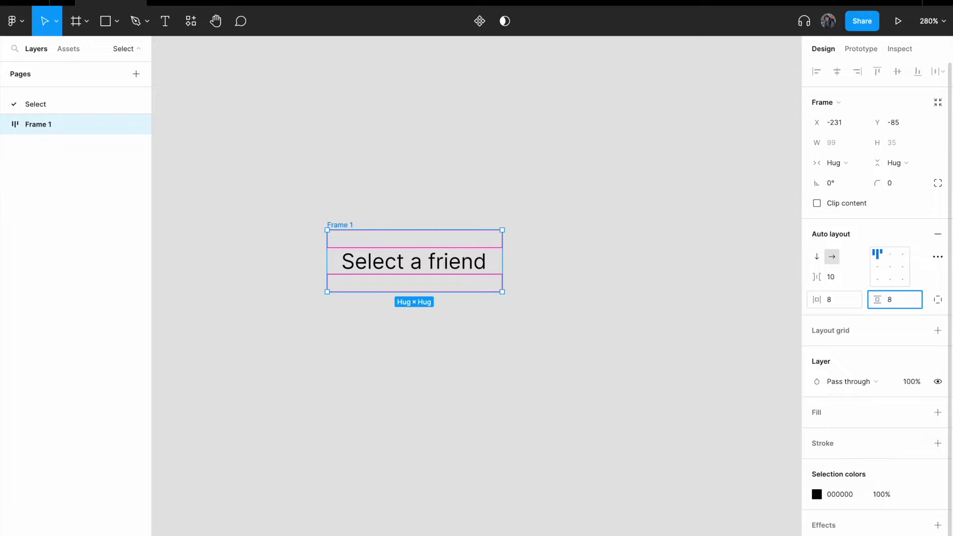
type("8")
key("Return")
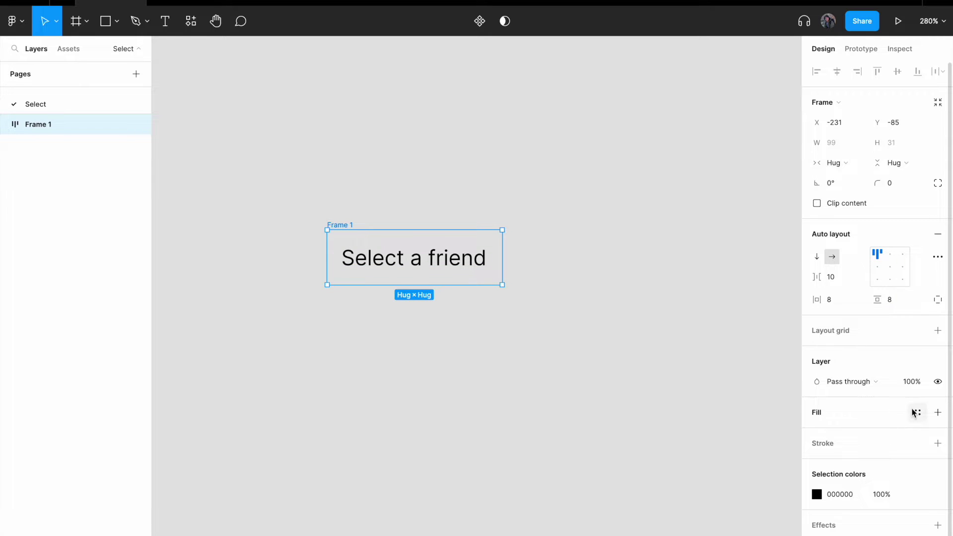
Give the frame a white fill and rename it from Frame 1 to Select
left_click(913, 413)
left_click(815, 414)
left_click(816, 414)
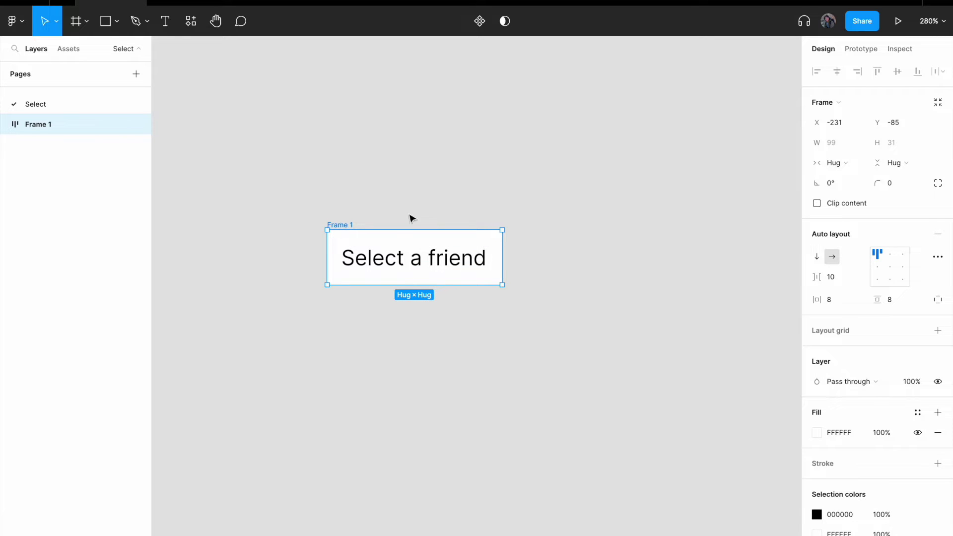
double_click(338, 225)
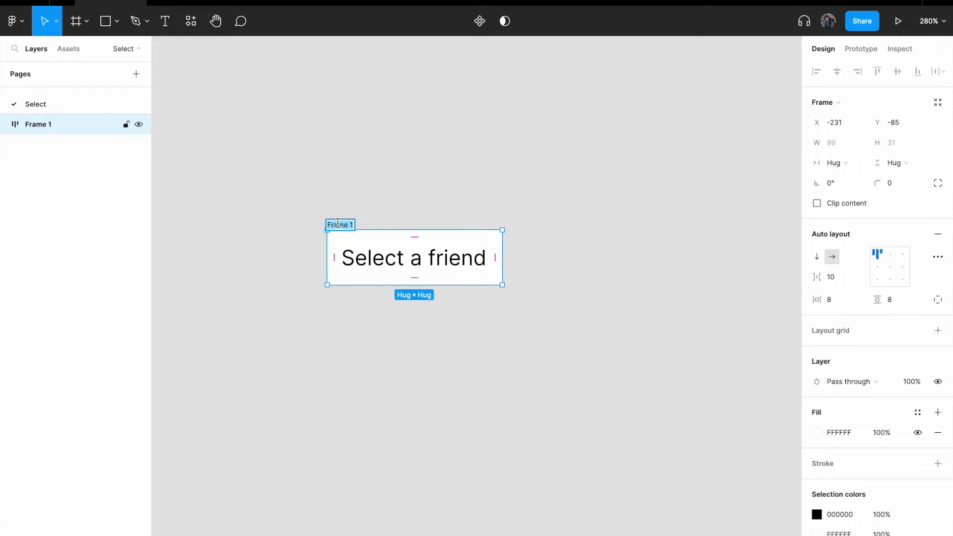
type("Select")
key("Return")
left_click(432, 206)
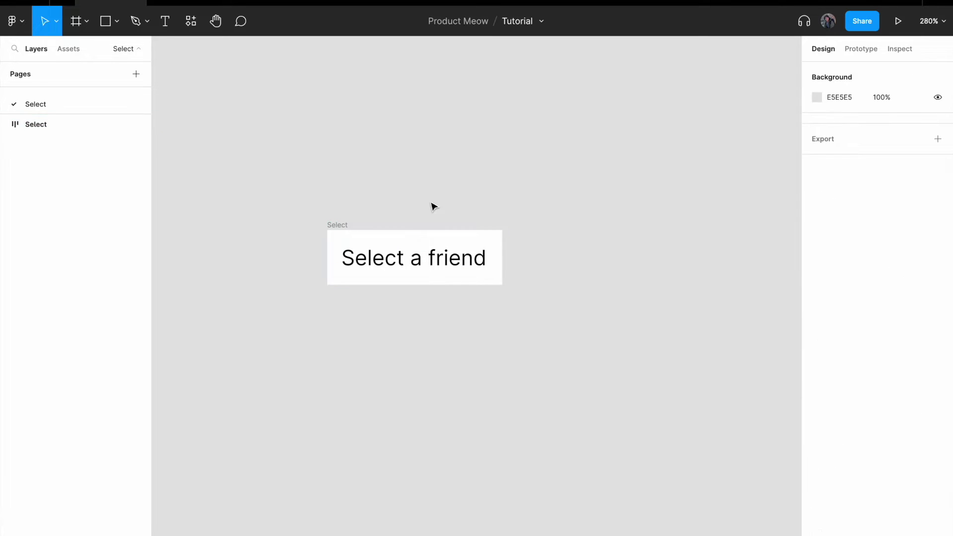
right_click(591, 188)
Launch the Iconify plugin, search 'caret down', and drag the first Ant Design icon onto the canvas
mouse_move(639, 293)
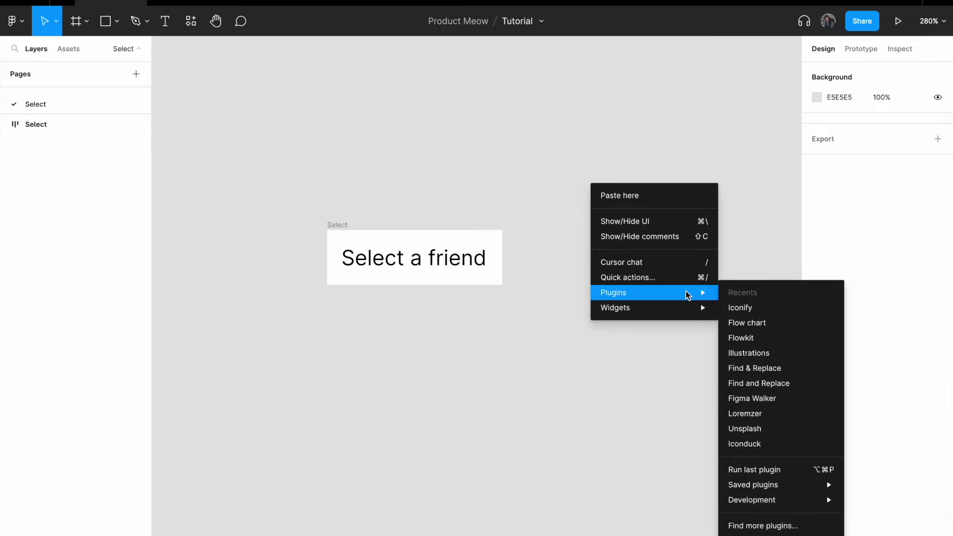
left_click(751, 309)
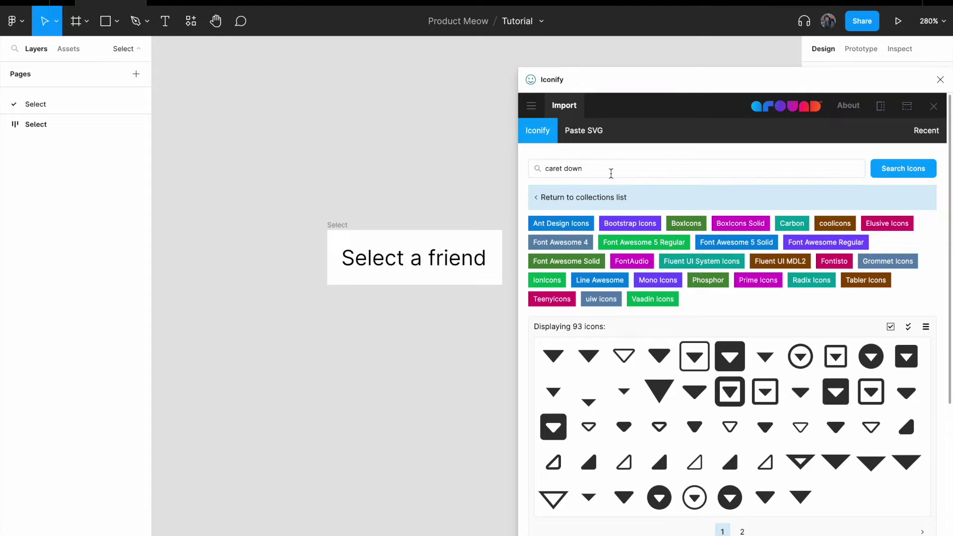
key("BackSpace")
key("BackSpace")
key("BackSpace")
key("BackSpace")
key("BackSpace")
key("BackSpace")
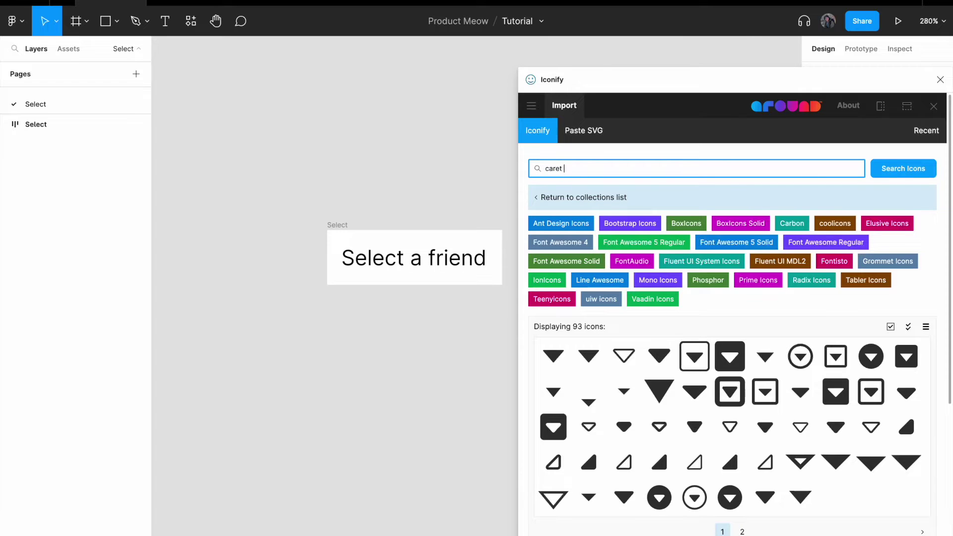
left_click(885, 167)
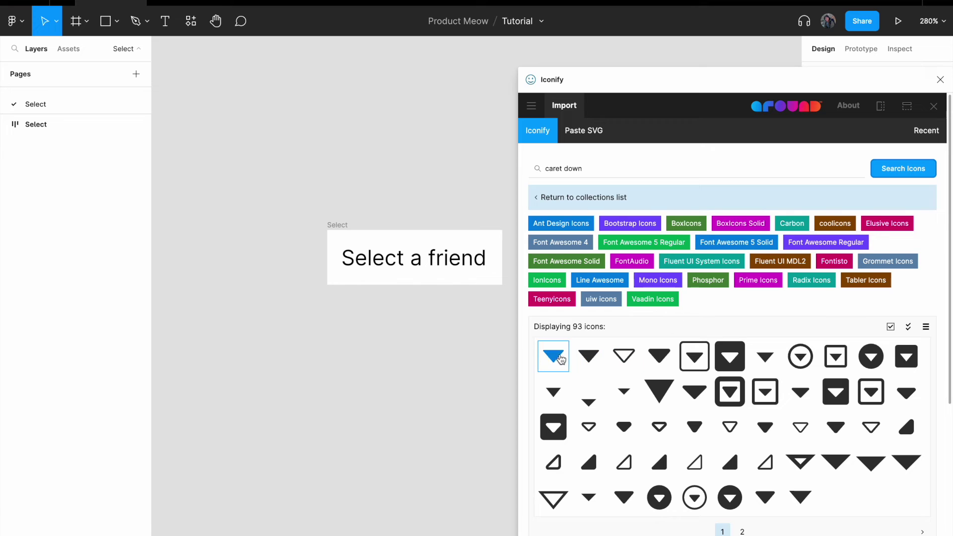
left_click_drag(554, 357, 409, 347)
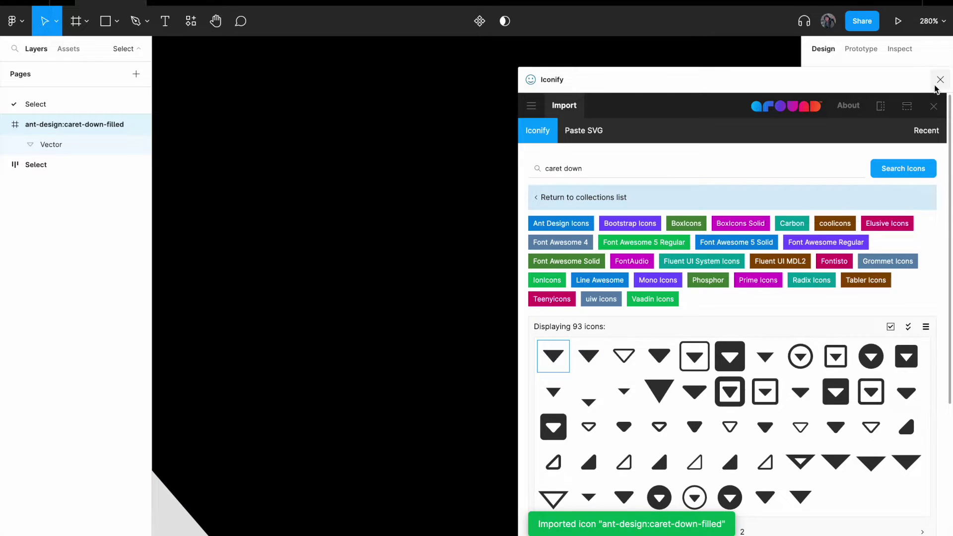
Close Iconify and resize the caret icon to 16×16 with locked proportions
left_click(941, 79)
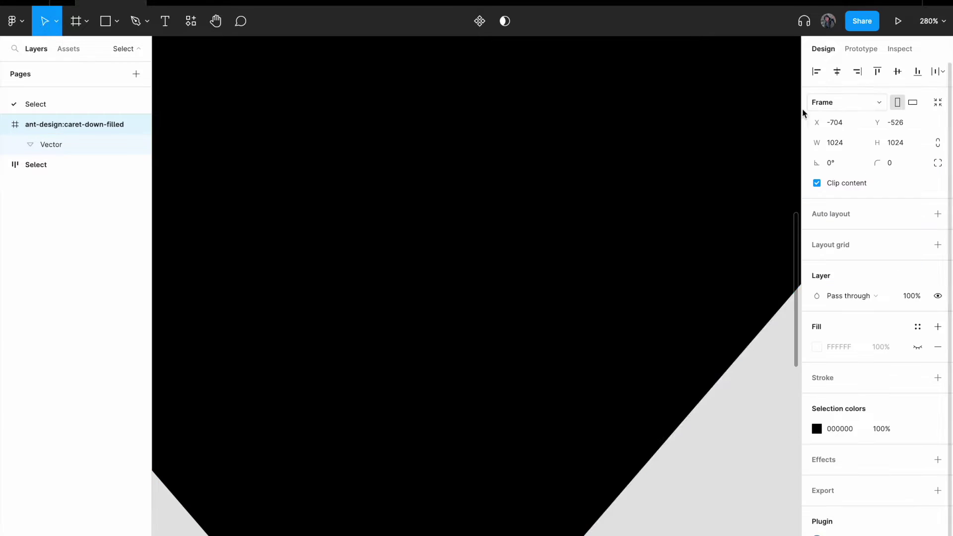
left_click(938, 145)
left_click(853, 143)
type("16")
key("Return")
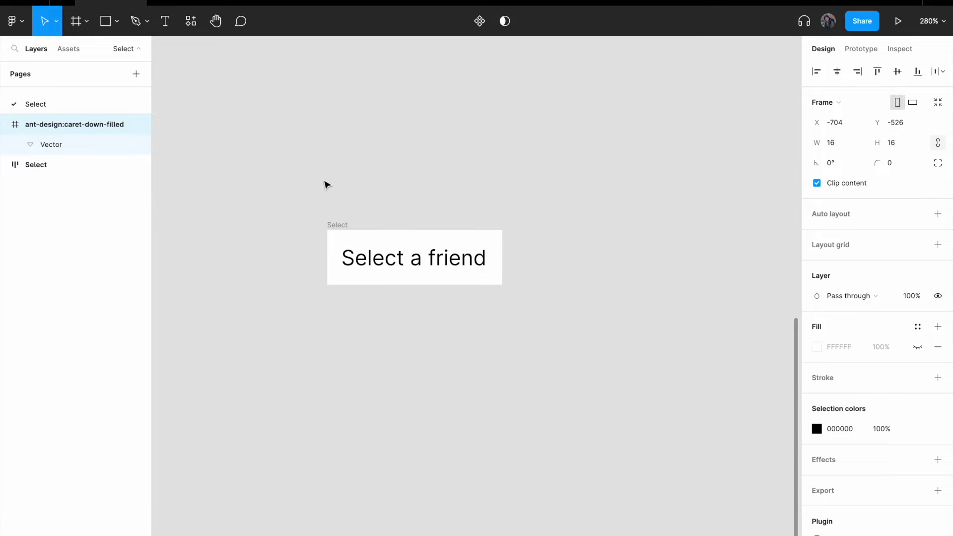
Move the caret icon into the Select frame, right of 'Select a friend'
scroll(281, 149, "down", 5)
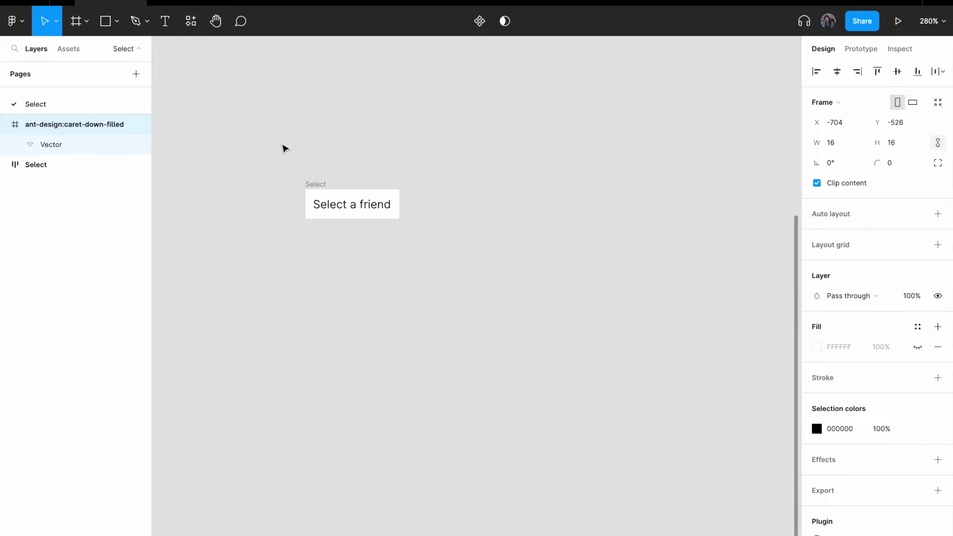
left_click_drag(290, 130, 430, 296)
scroll(430, 281, "down", 5)
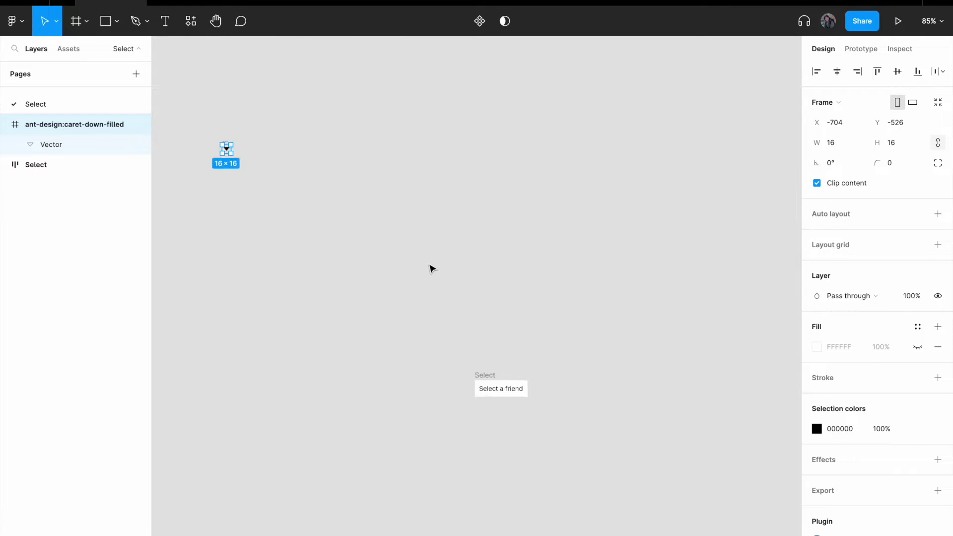
left_click_drag(250, 158, 537, 386)
scroll(523, 382, "up", 4)
scroll(522, 382, "up", 8)
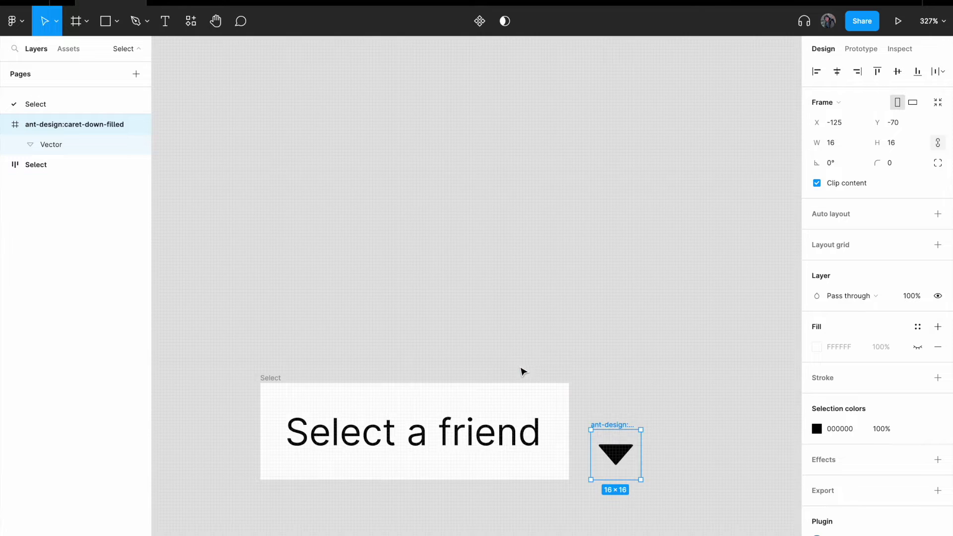
left_click_drag(618, 273, 553, 256)
left_click(567, 205)
left_click(596, 279)
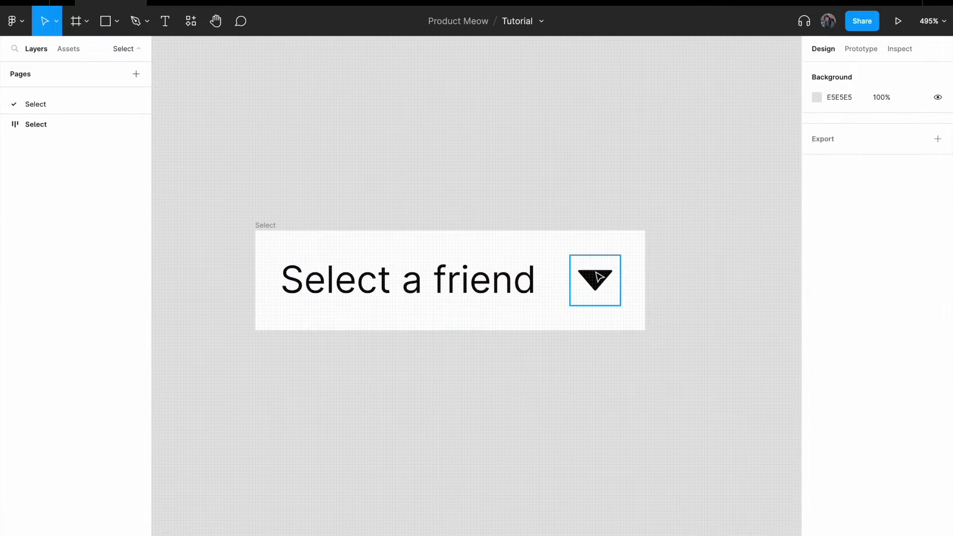
left_click(417, 164)
scroll(418, 164, "down", 3)
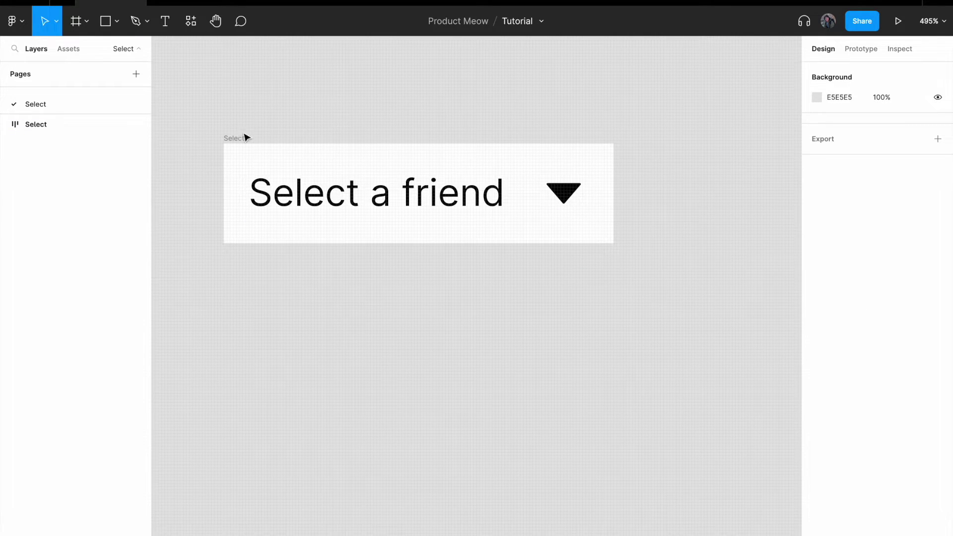
Copy the Select frame and paste the duplicate below the original
left_click(235, 140)
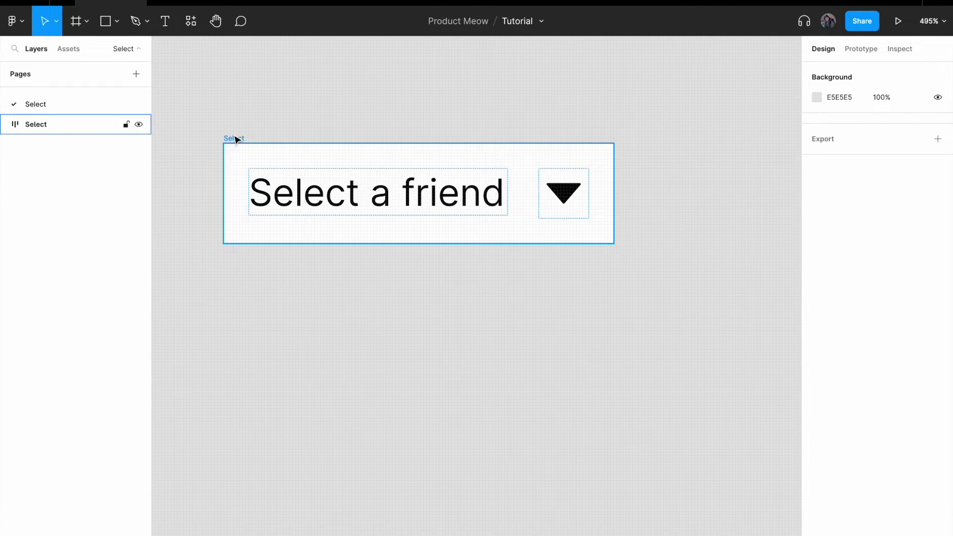
left_click(236, 139)
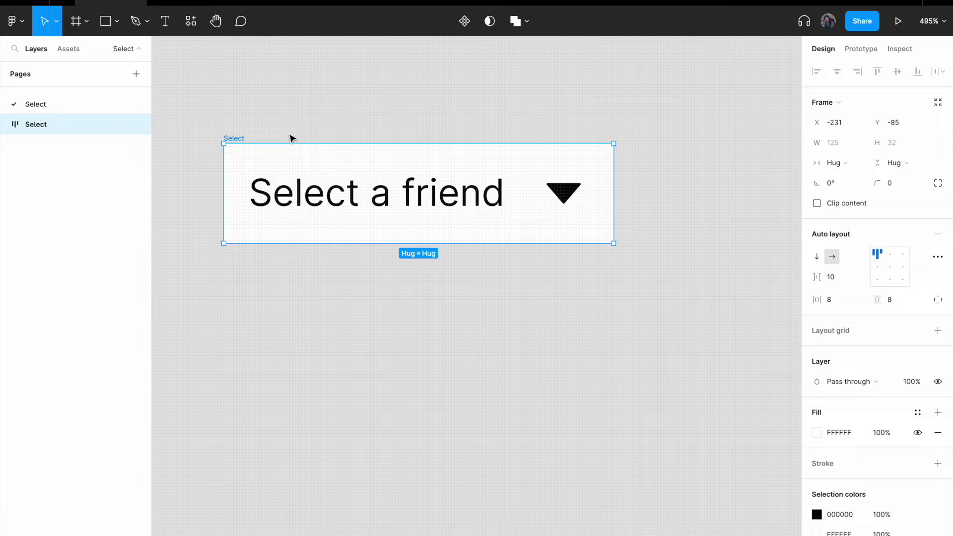
right_click(235, 132)
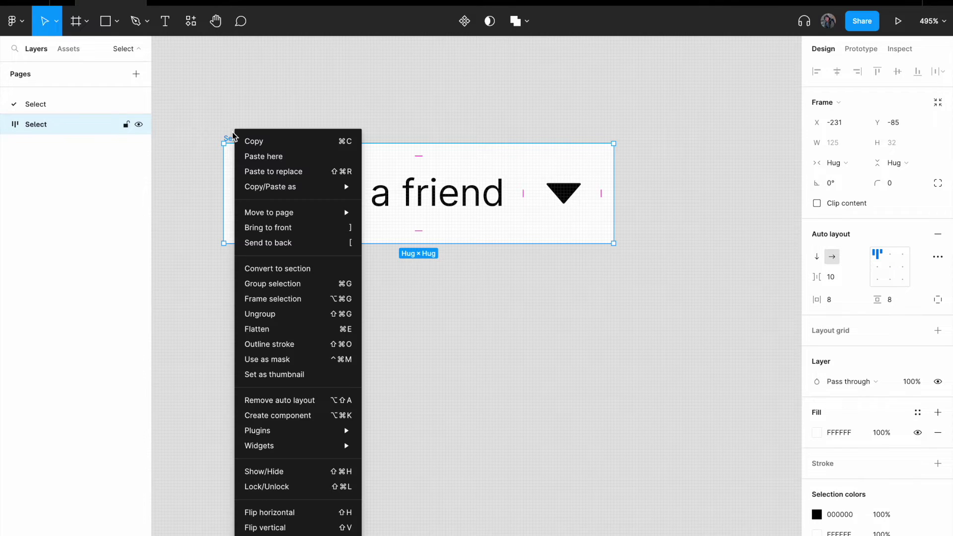
left_click(265, 144)
right_click(238, 140)
left_click(268, 152)
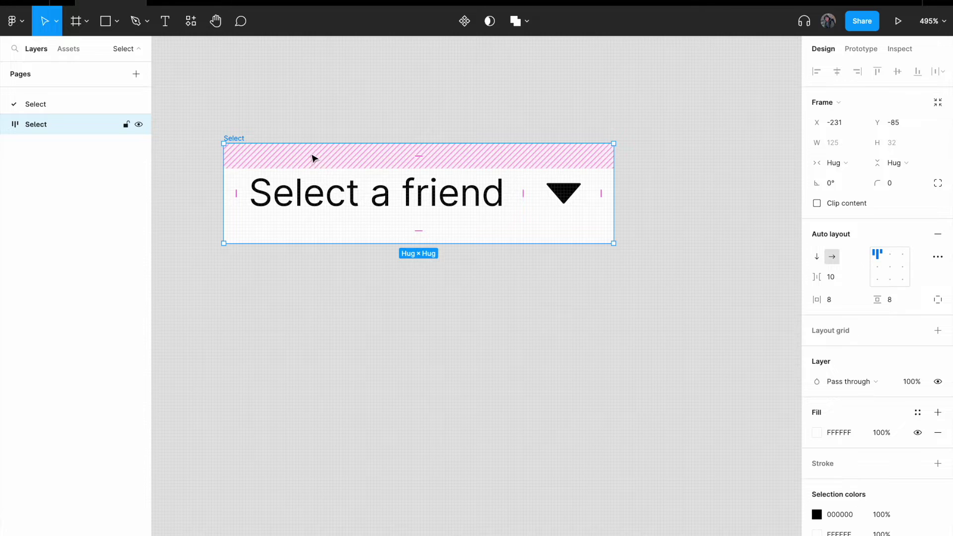
right_click(327, 339)
left_click(370, 348)
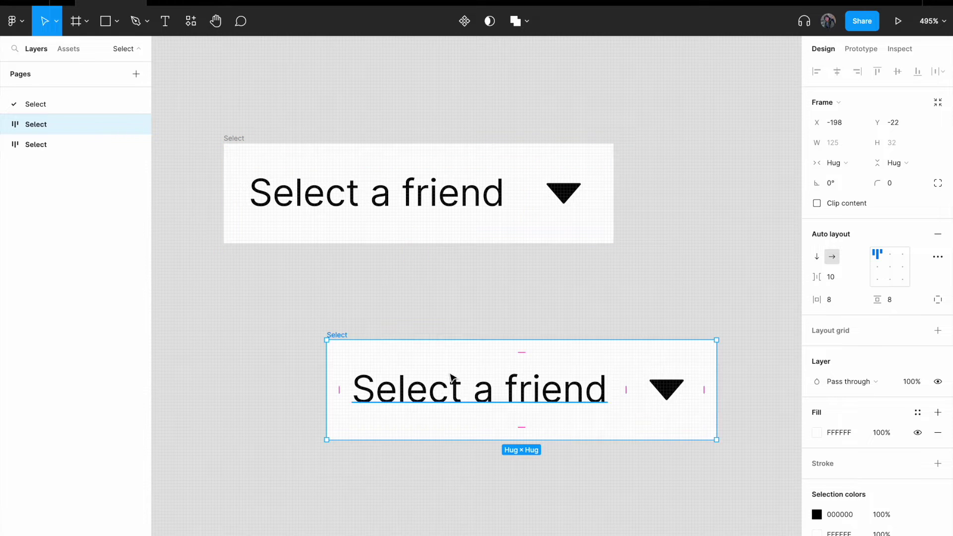
left_click_drag(451, 377, 357, 347)
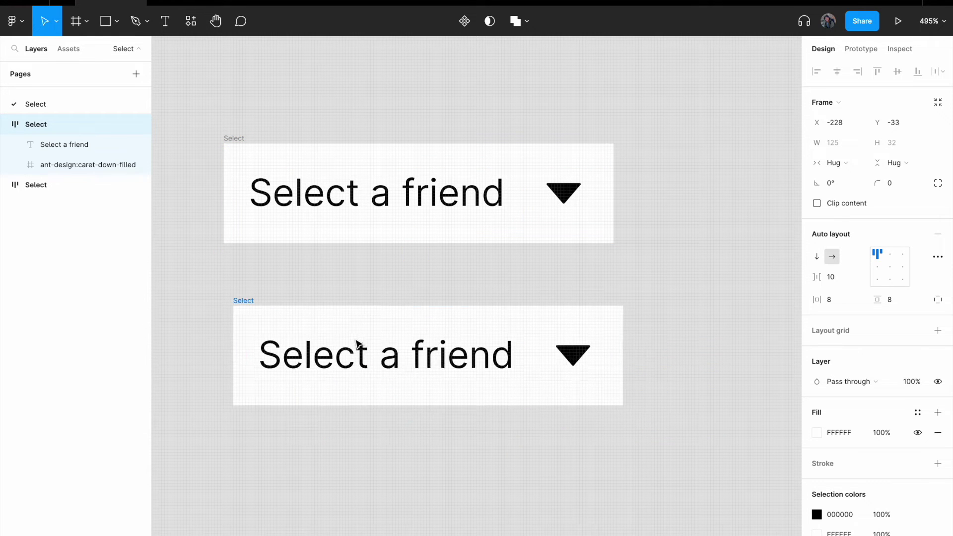
Delete the caret icon from the copy and align it under the original dropdown
left_click(579, 359)
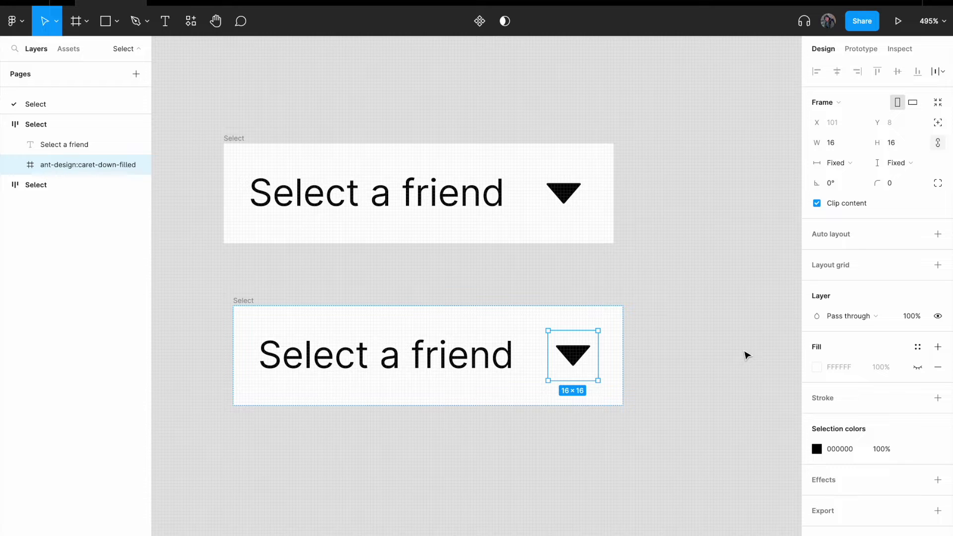
key("Delete")
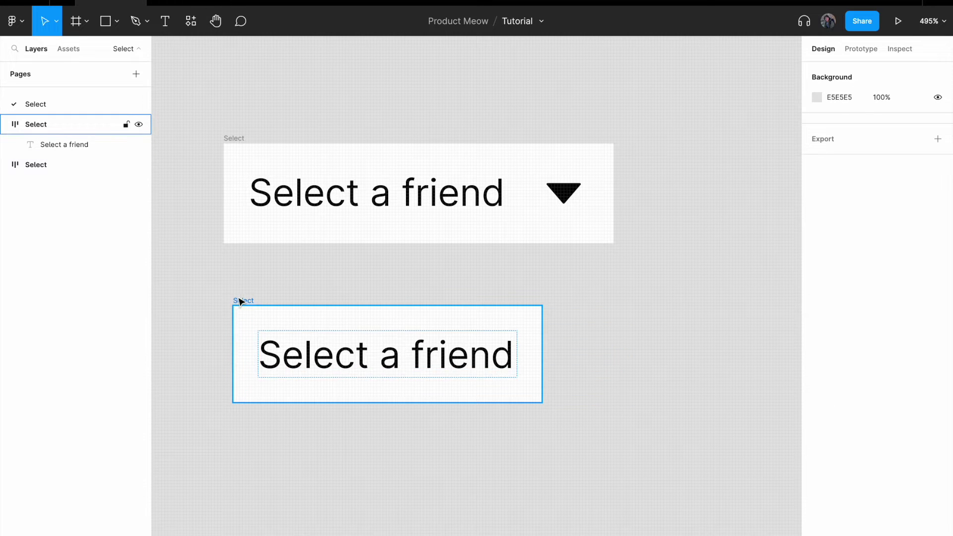
left_click_drag(240, 300, 230, 281)
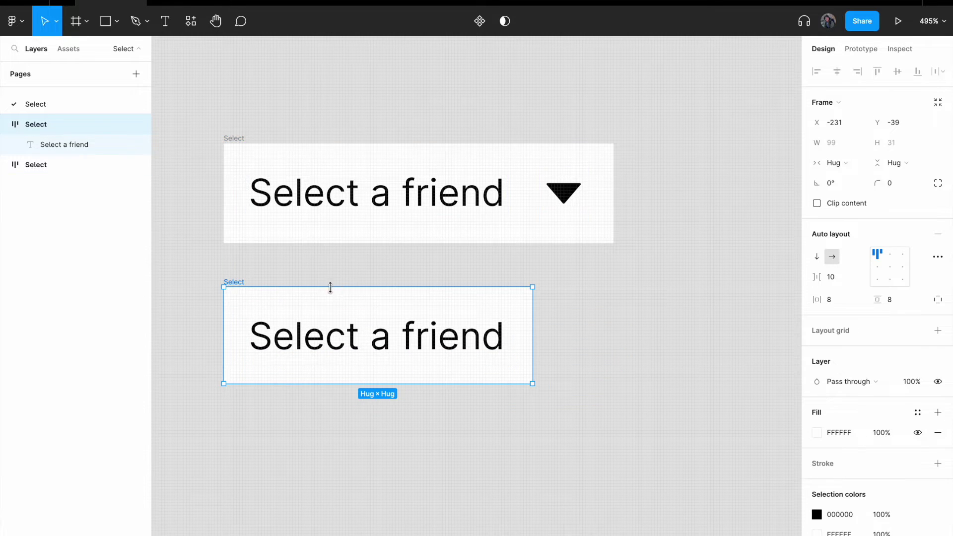
Change the copy's label from 'Select a friend' to 'John'
left_click(547, 325)
double_click(497, 316)
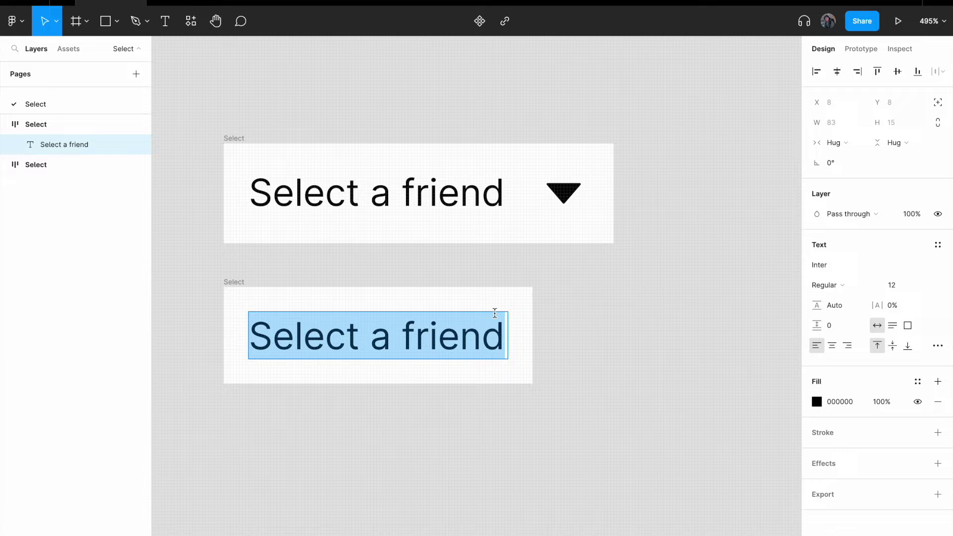
type("John")
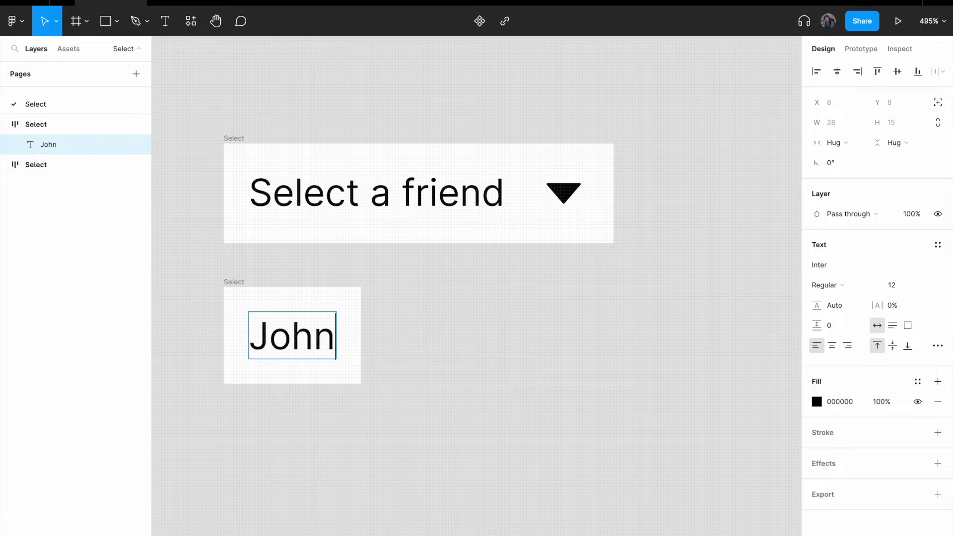
left_click(532, 342)
Duplicate the John row below it and relabel the duplicate 'Bob'
left_click(222, 283)
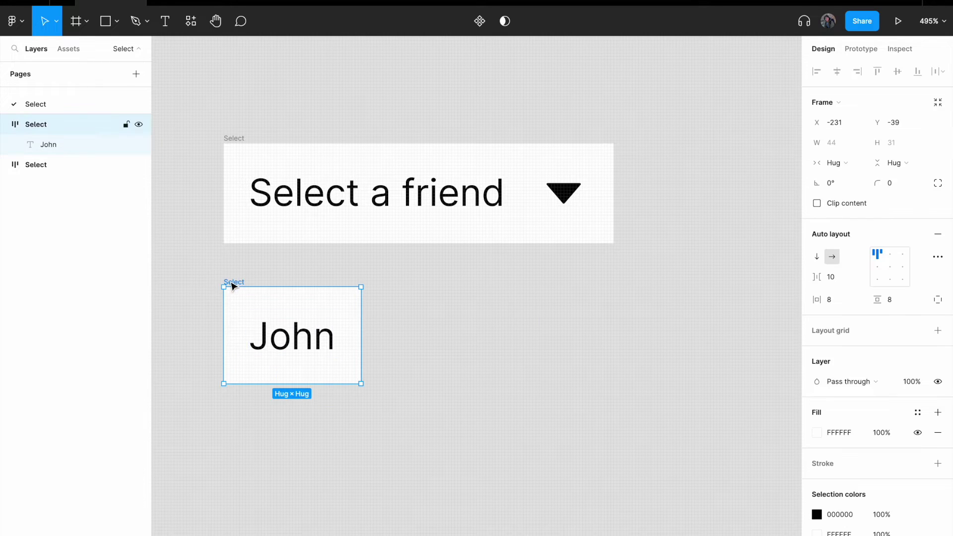
key("ctrl+d")
left_click_drag(500, 283, 238, 402)
double_click(303, 457)
type("Bob")
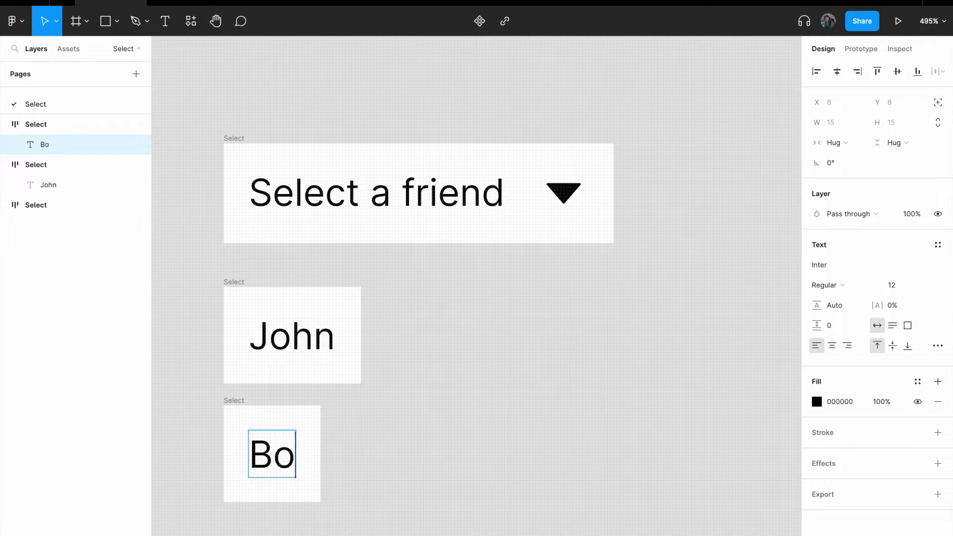
left_click(475, 392)
Duplicate the Bob row, move it to the top with John at the bottom, and relabel it 'Alice'
scroll(445, 261, "down", 3)
left_click(257, 250)
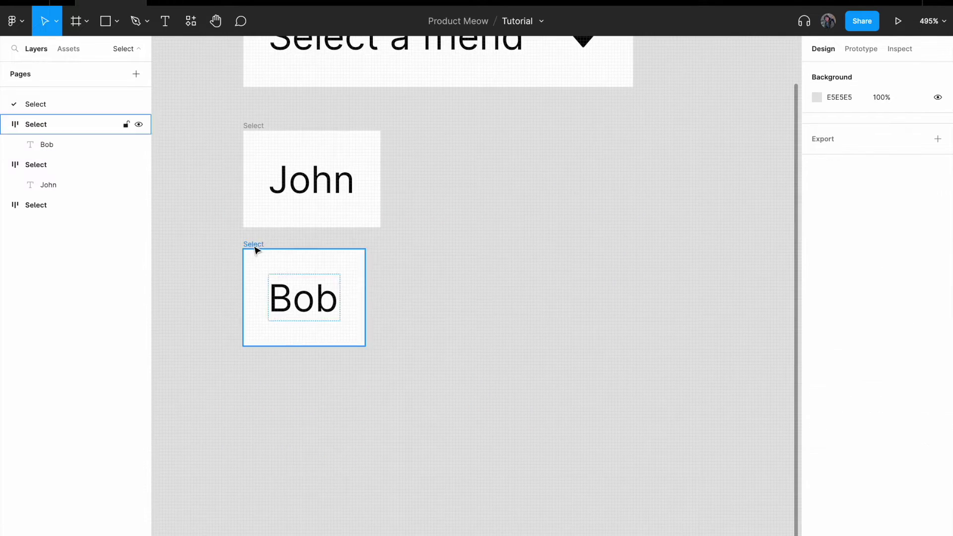
key("ctrl+d")
left_click_drag(502, 244, 489, 245)
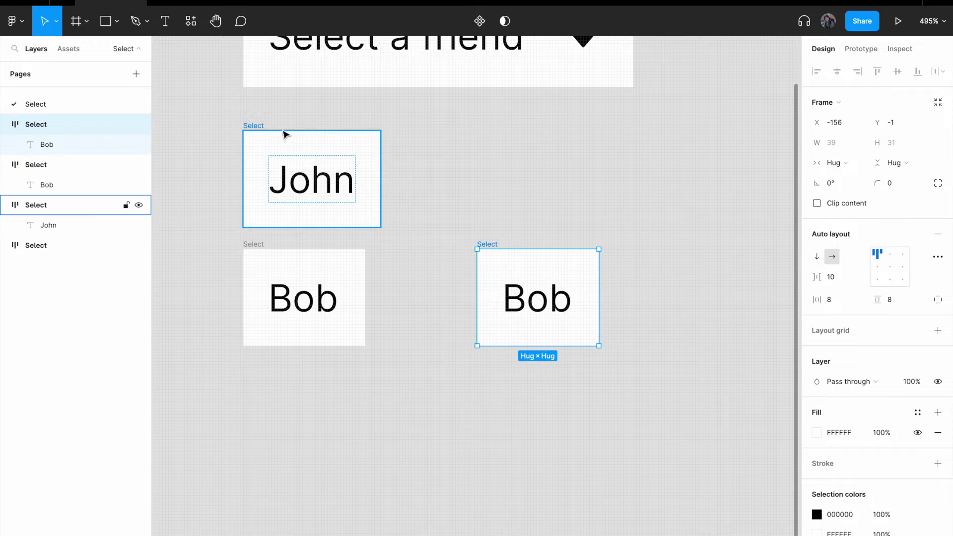
left_click_drag(260, 128, 260, 371)
left_click_drag(496, 246, 263, 129)
double_click(312, 176)
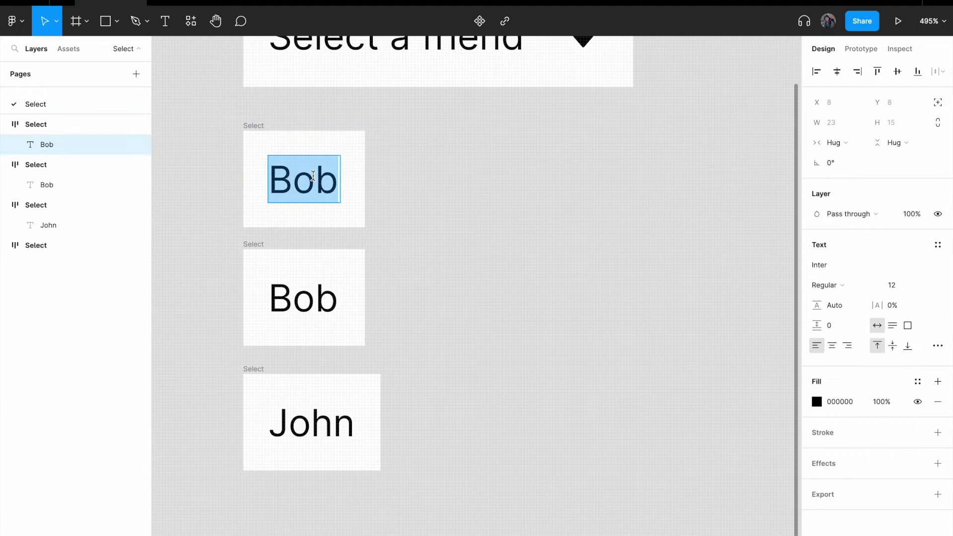
type("Alice")
left_click(466, 204)
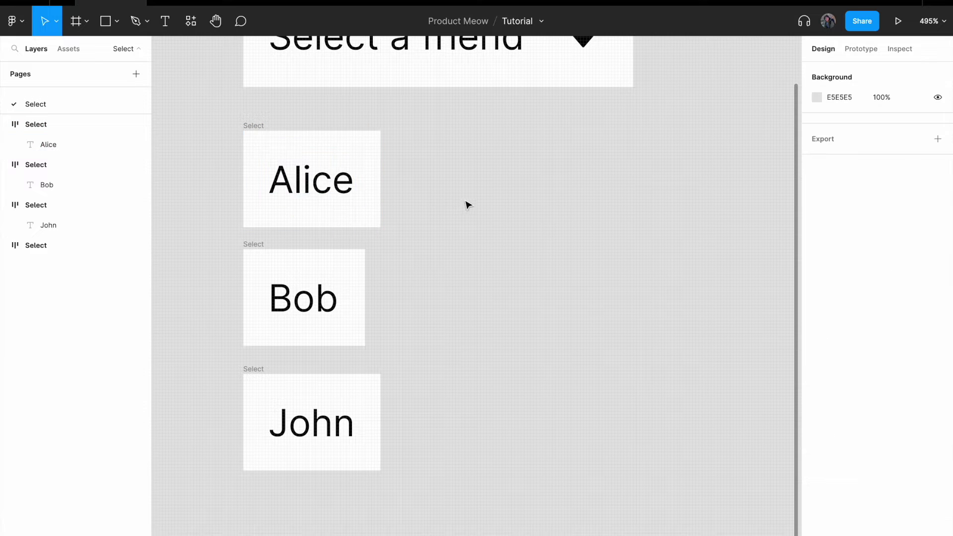
Close the gaps so Alice, Bob and John stack tightly beneath the dropdown
scroll(464, 248, "up", 2)
scroll(464, 298, "down", 2)
left_click(284, 233)
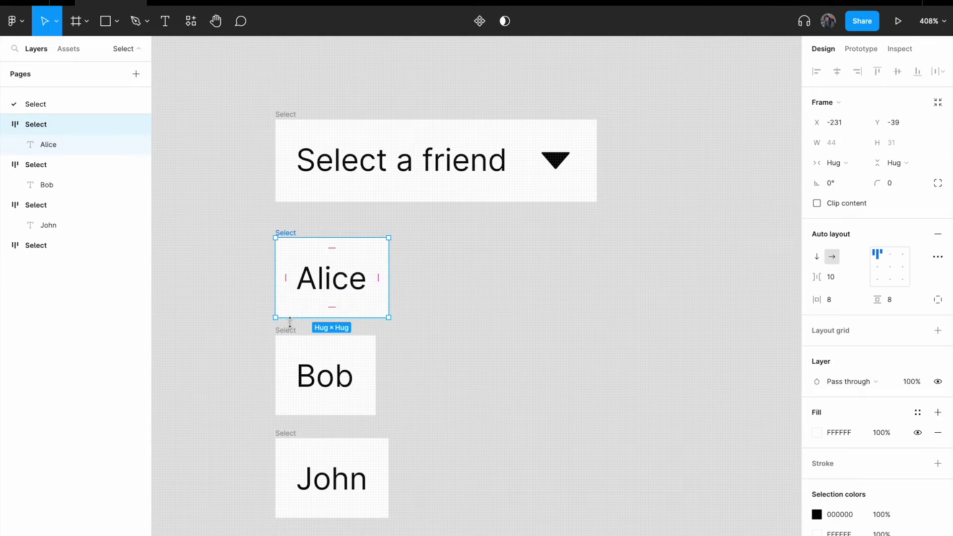
left_click(435, 323)
left_click_drag(288, 238, 283, 219)
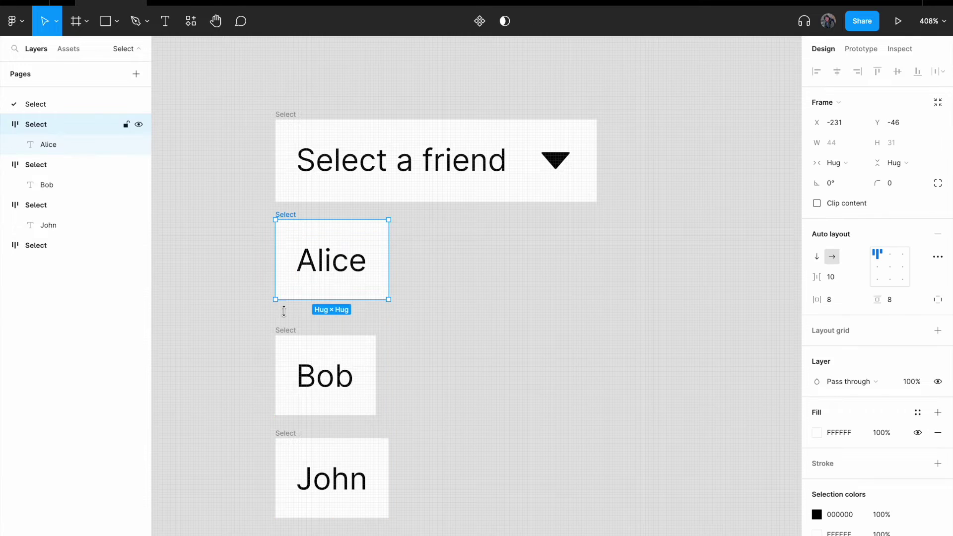
left_click_drag(281, 332, 283, 313)
left_click_drag(289, 433, 289, 409)
left_click(452, 332)
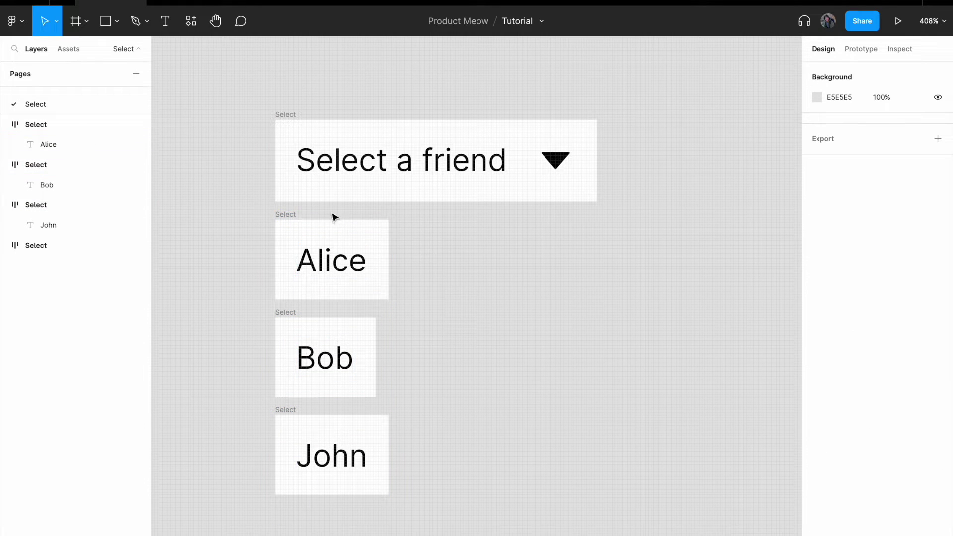
Rename the Alice, Bob and John frames Friend_Alice, Friend_Bob and Friend_John through their canvas labels
left_click(291, 216)
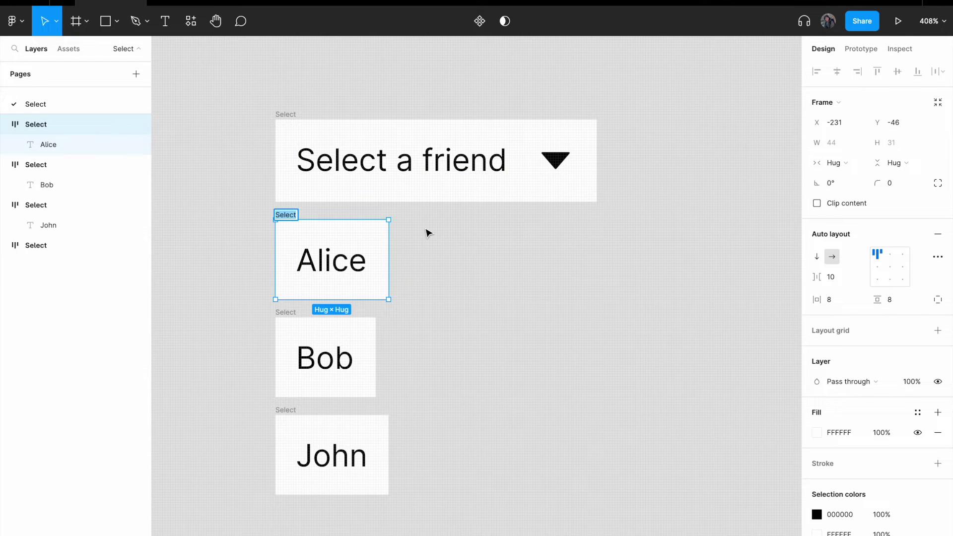
type("A")
type("lice")
type("Friend_")
key("Return")
left_click(288, 312)
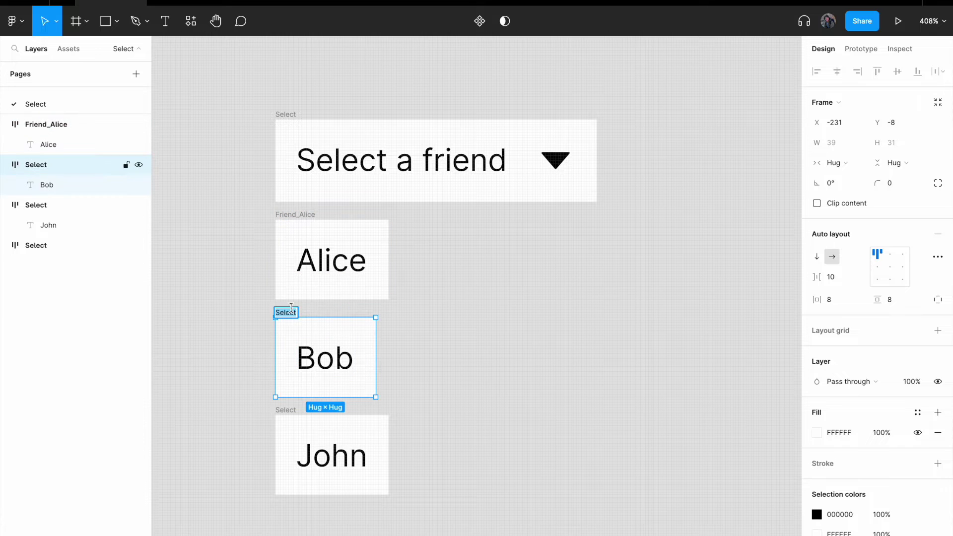
double_click(281, 312)
type("Friend_Bob")
key("Return")
left_click(288, 411)
double_click(281, 408)
type("F")
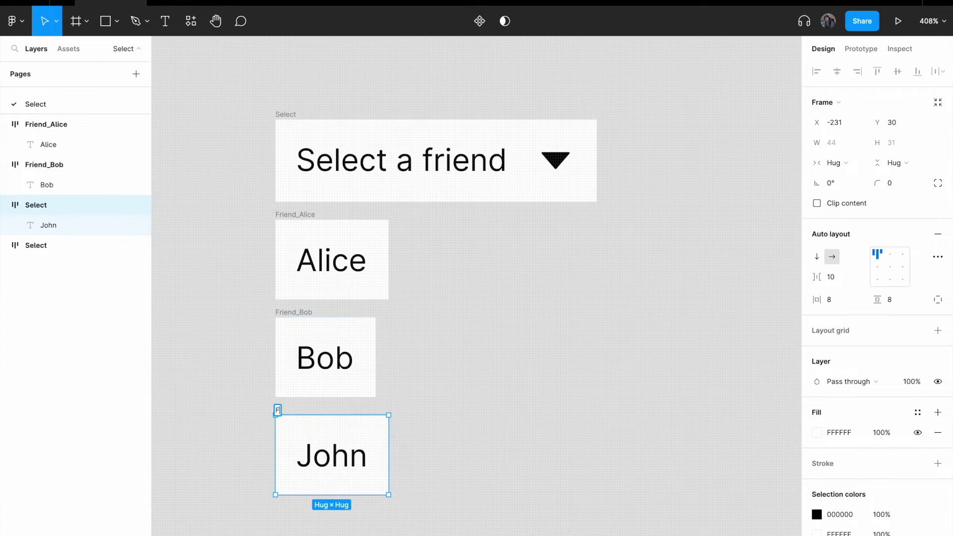
type("riend_John")
key("Return")
Marquee-select the dropdown and three Friend rows, add auto layout, and set item spacing to 0
left_click(476, 357)
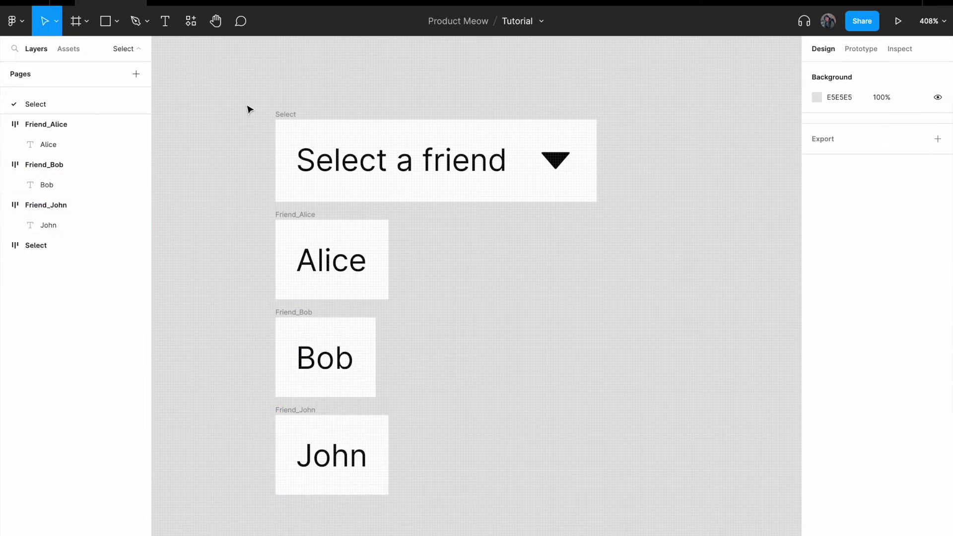
left_click_drag(250, 84, 653, 516)
right_click(361, 175)
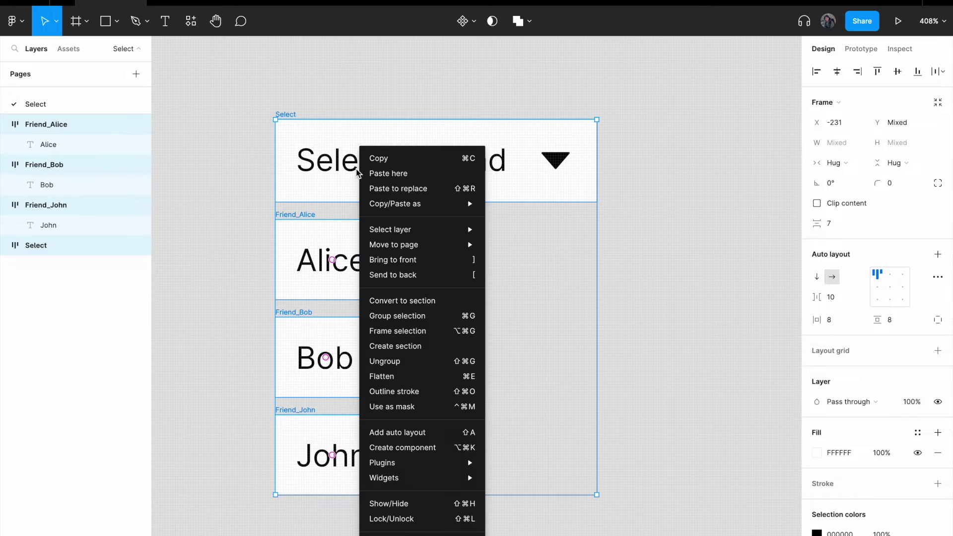
left_click(423, 433)
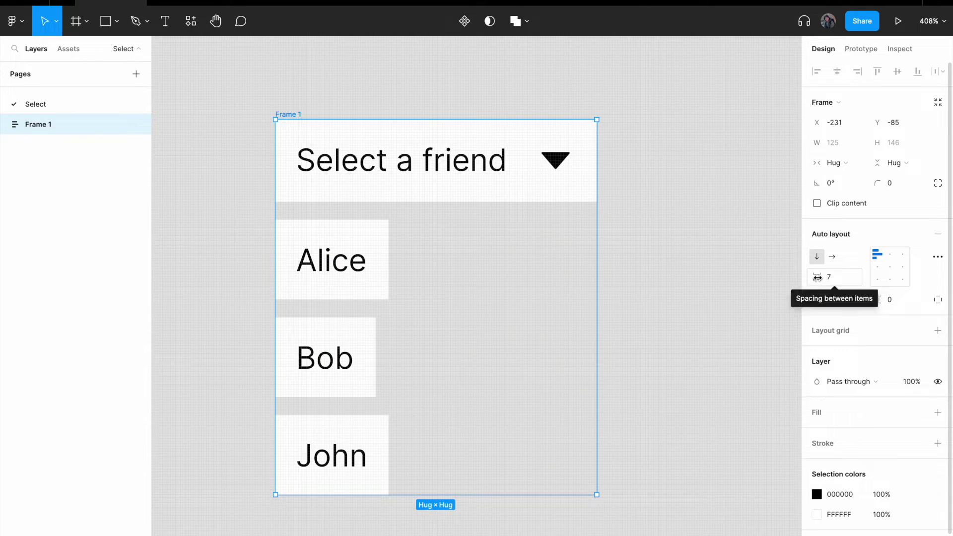
left_click(839, 281)
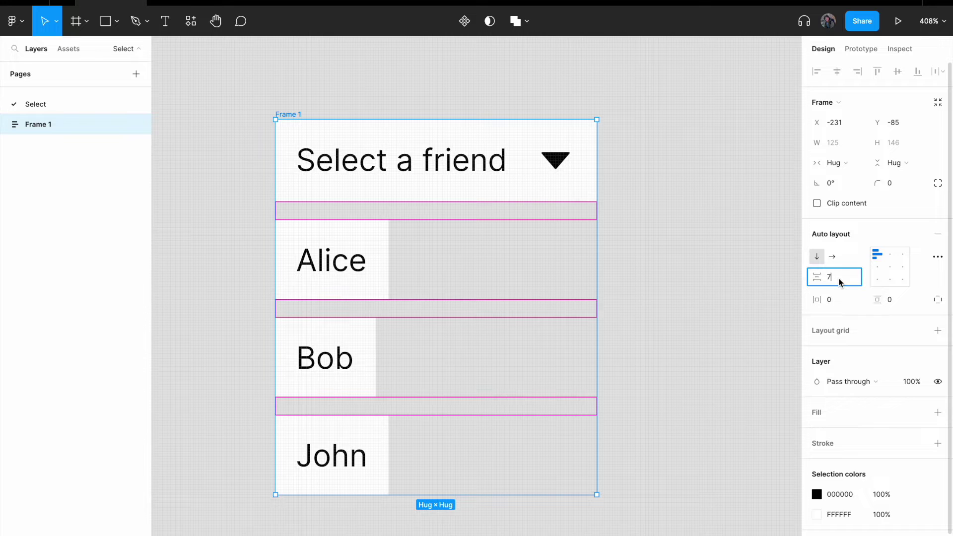
type("0")
key("Return")
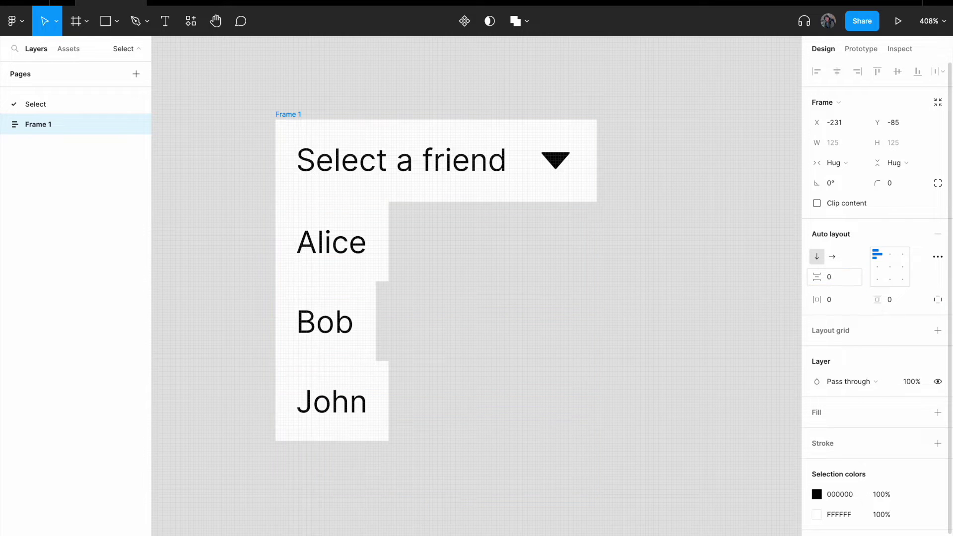
Set Friend_Alice, Friend_Bob and Friend_John to Fill container horizontal resizing
left_click(353, 242)
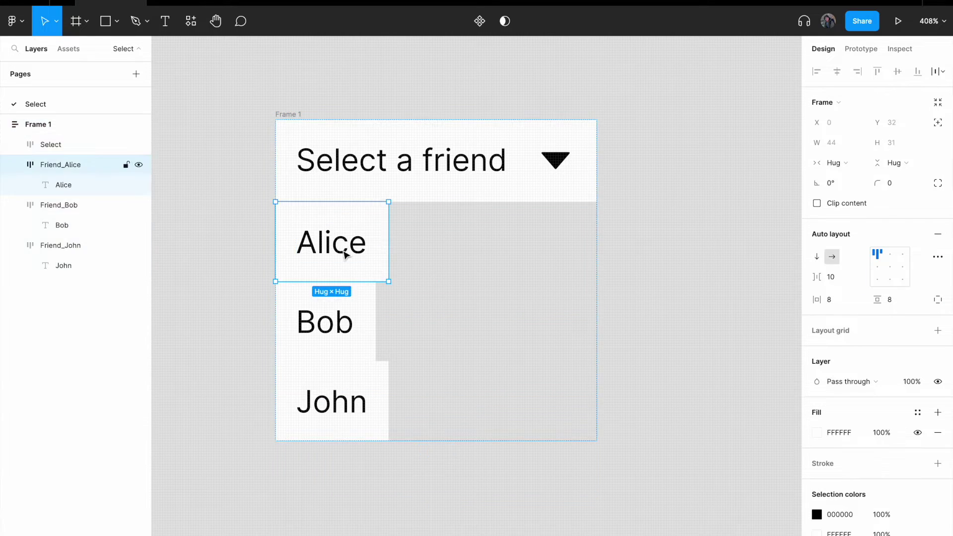
left_click(357, 323, "shift")
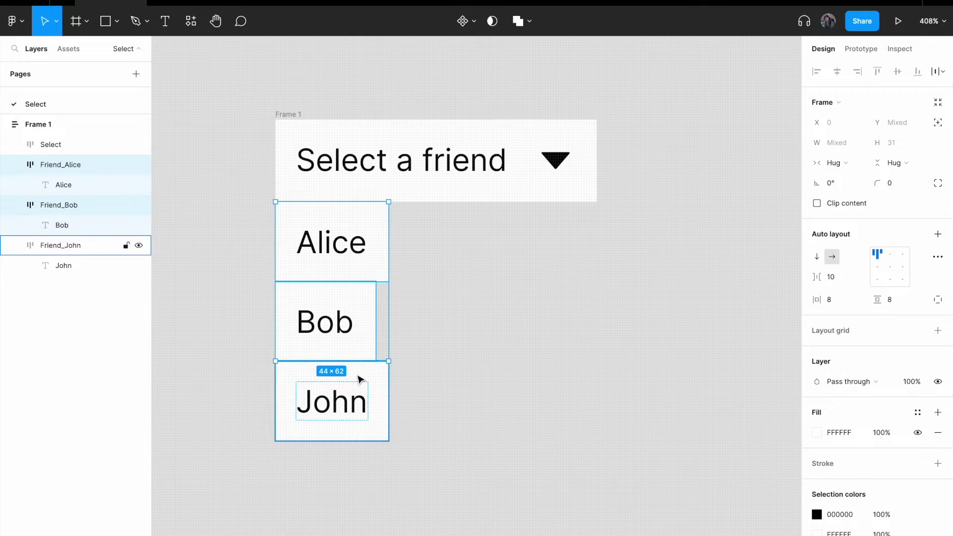
left_click(362, 379, "shift")
left_click(850, 163)
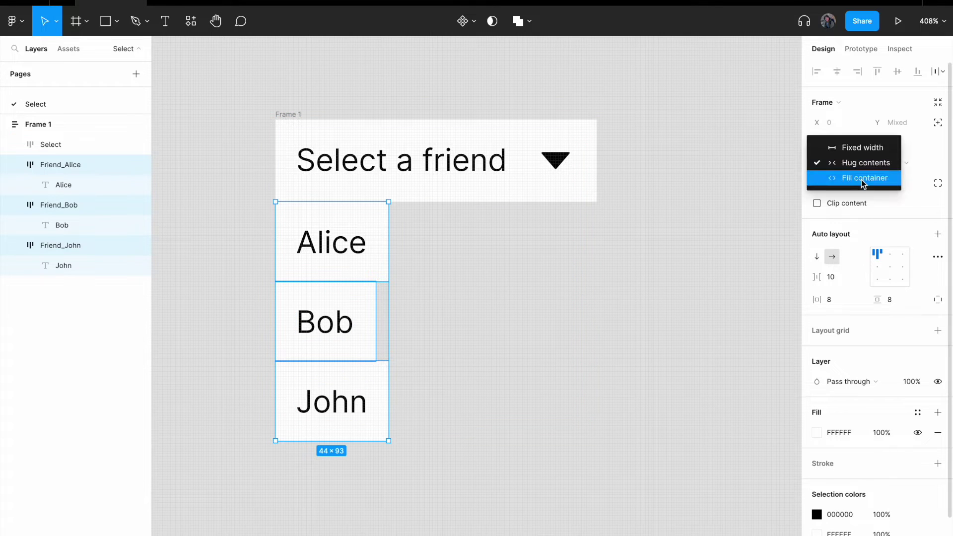
left_click(863, 183)
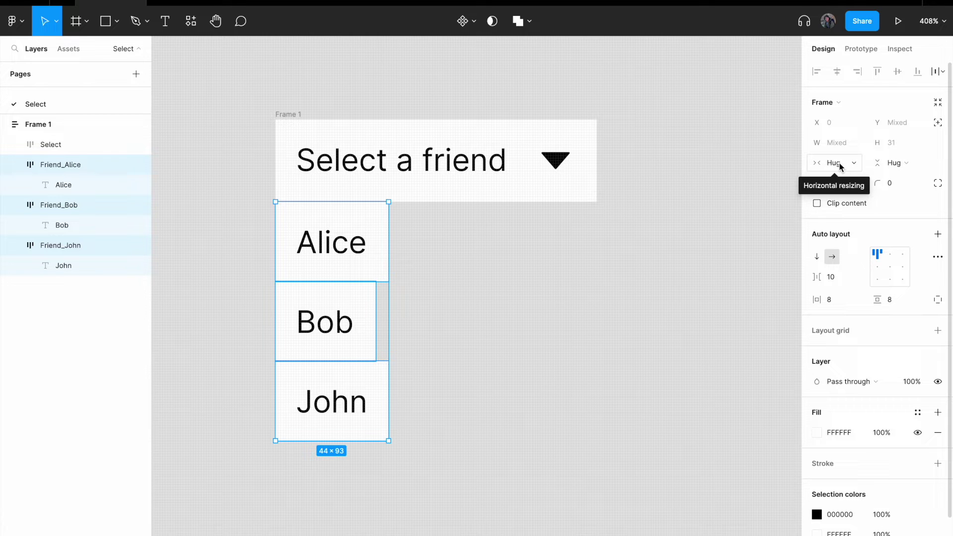
left_click(841, 163)
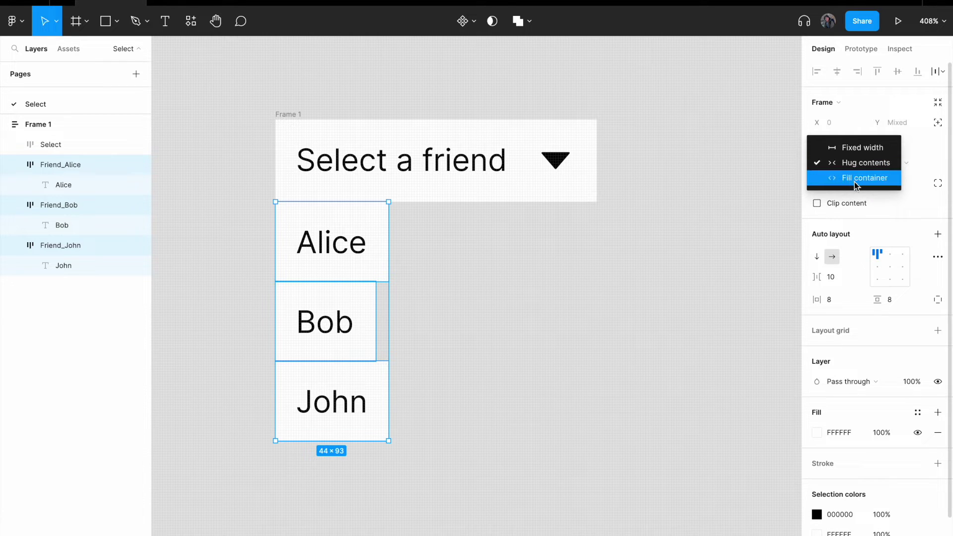
left_click(854, 181)
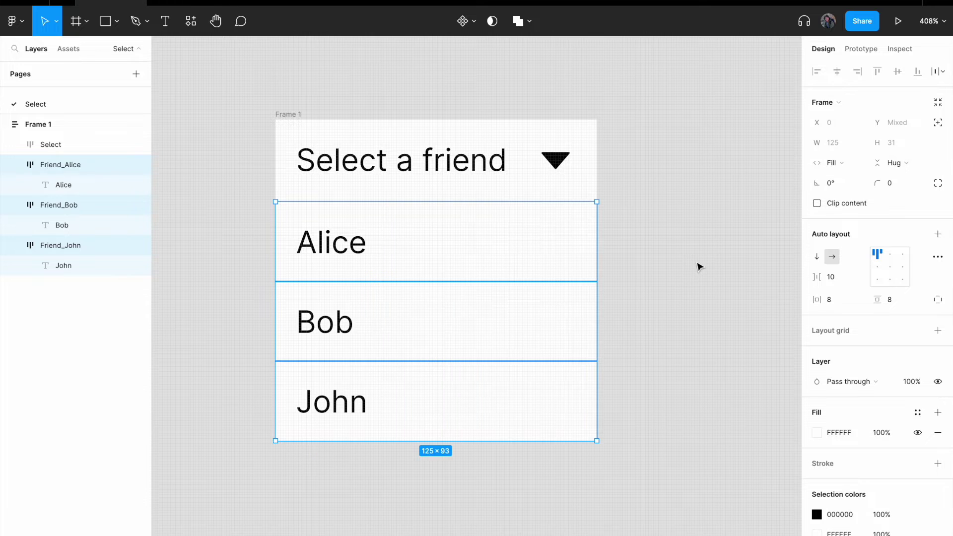
left_click(700, 267)
left_click(509, 257)
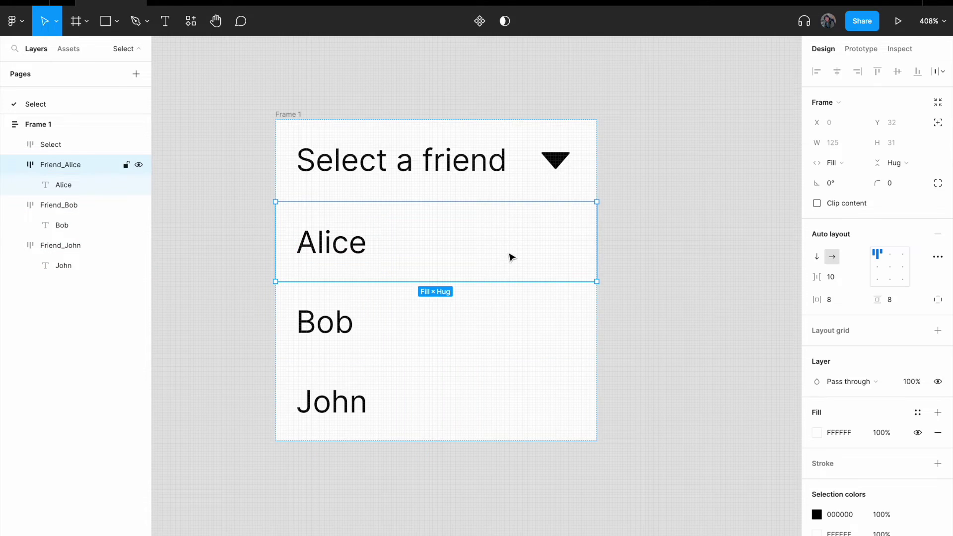
left_click(632, 259)
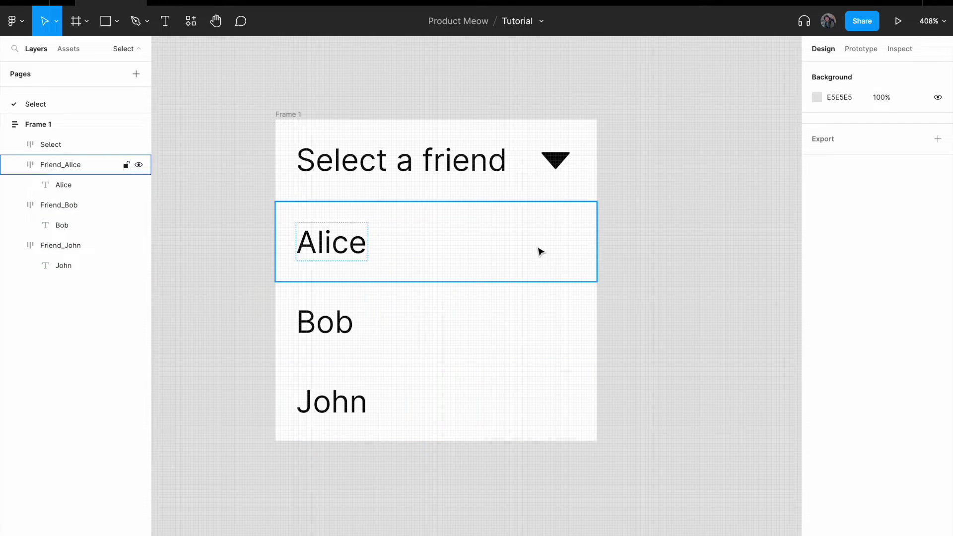
left_click(540, 252)
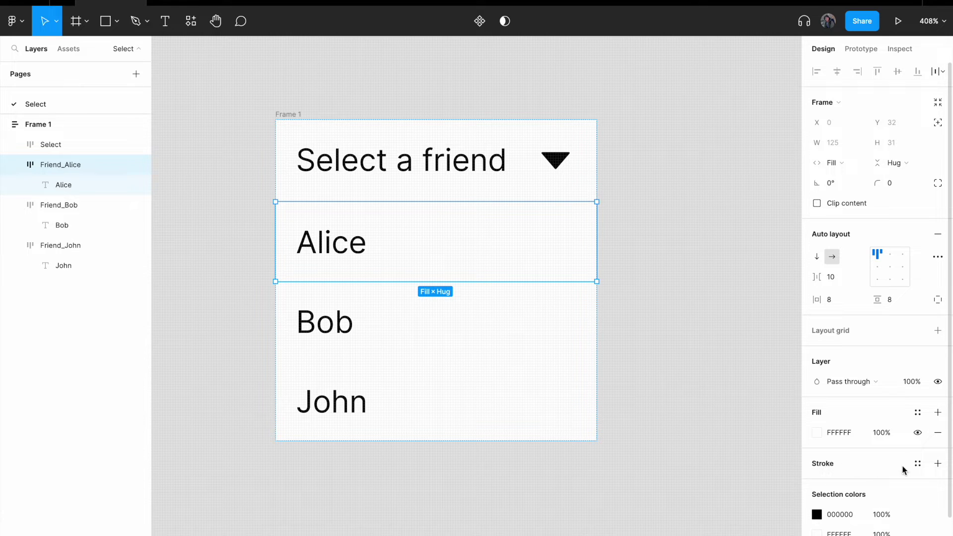
Add a stroke to the Friend_Alice row, shown only on its bottom side
left_click(918, 463)
left_click(882, 453)
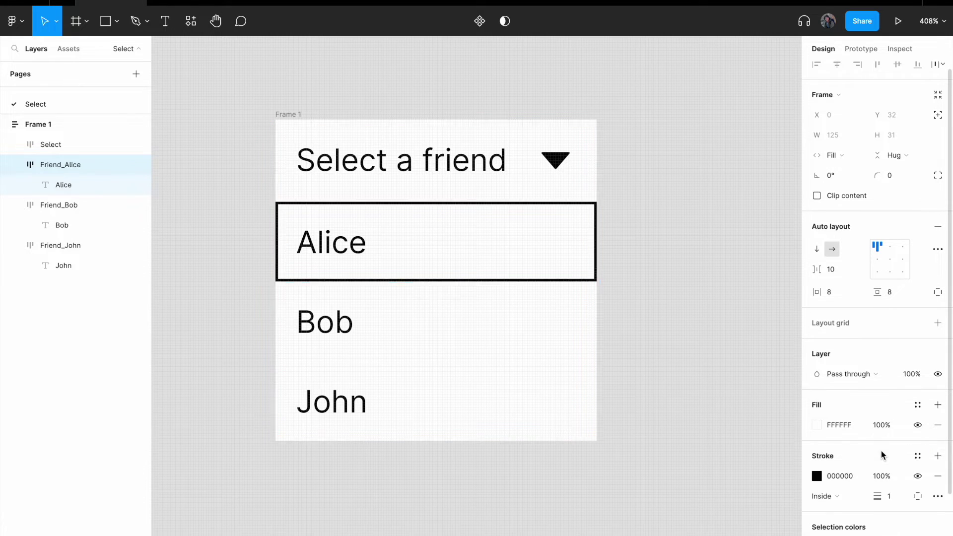
scroll(881, 452, "down", 1)
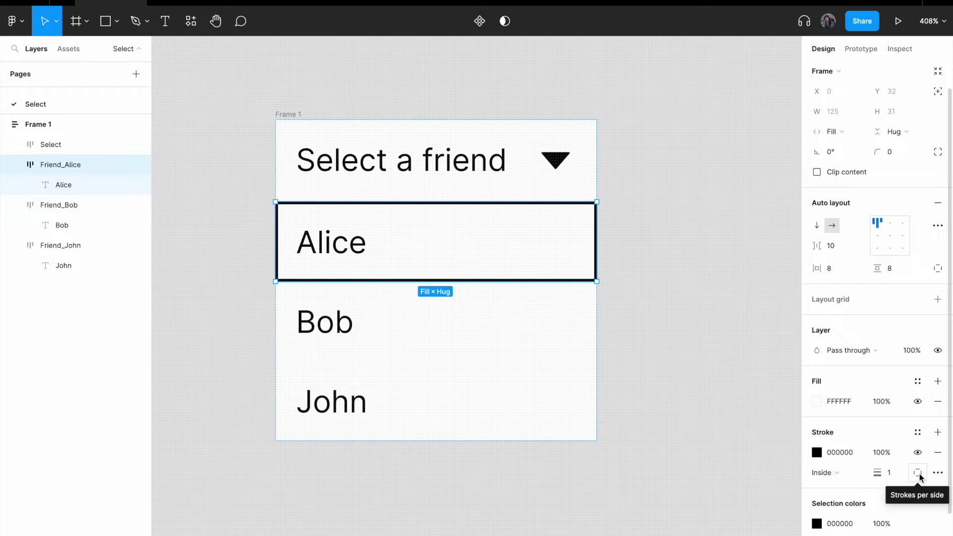
left_click(918, 474)
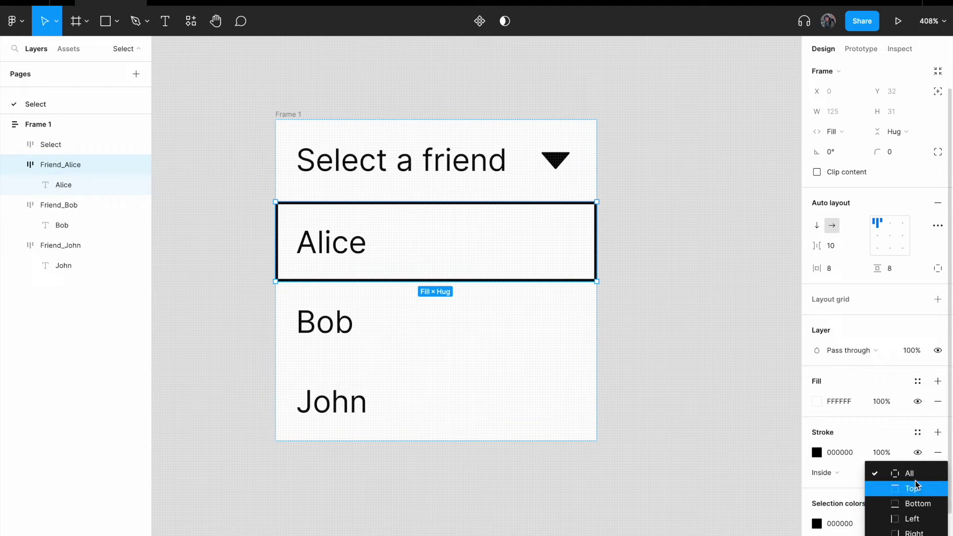
left_click(917, 504)
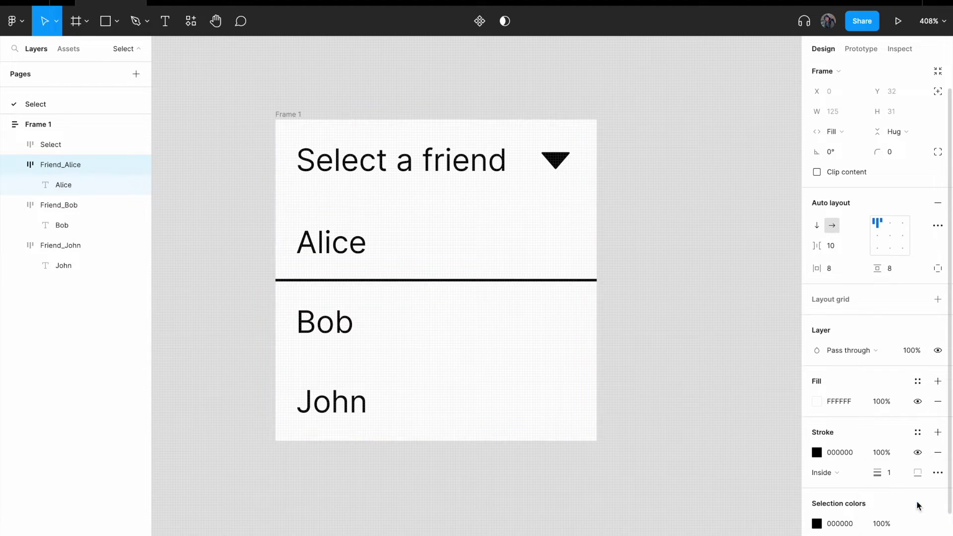
Lighten the bottom stroke colour to pale grey DCDCDC
left_click(817, 452)
left_click(654, 336)
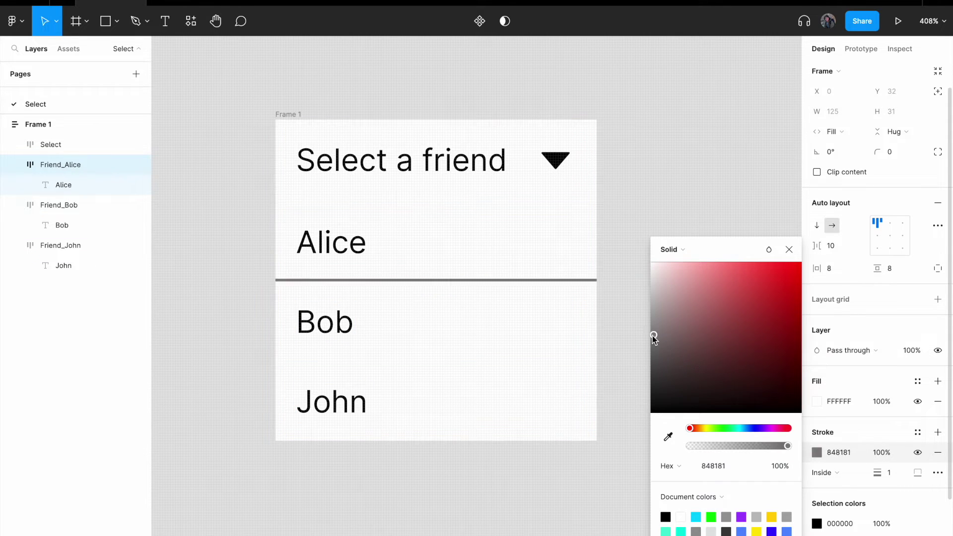
left_click_drag(654, 339, 641, 291)
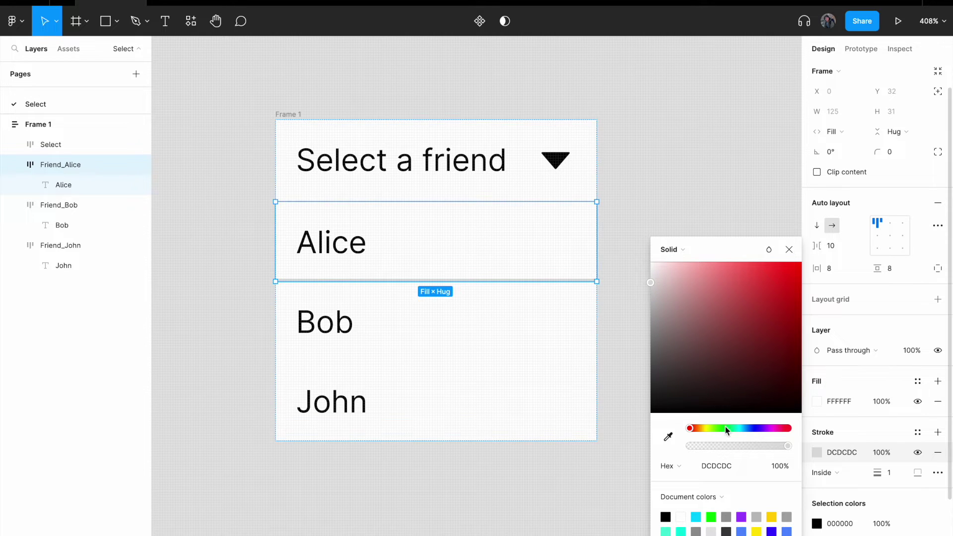
left_click(731, 469)
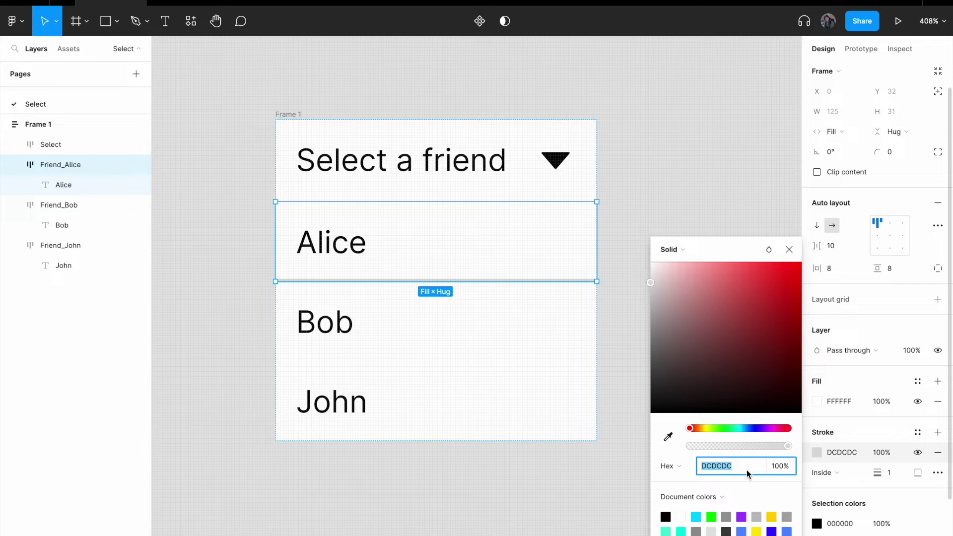
left_click(624, 239)
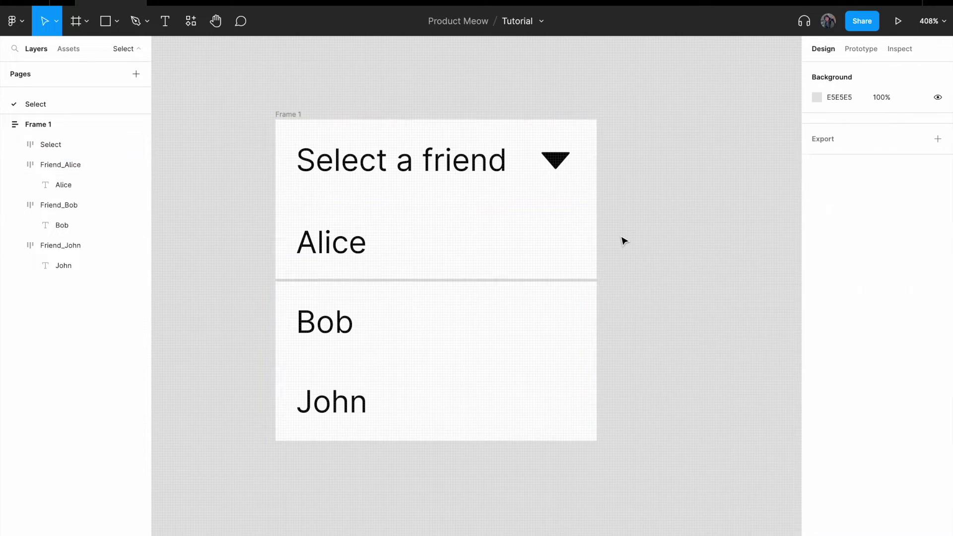
scroll(596, 208, "down", 3)
Give the Friend_Bob row a bottom-only stroke as a light grey divider
left_click(483, 245)
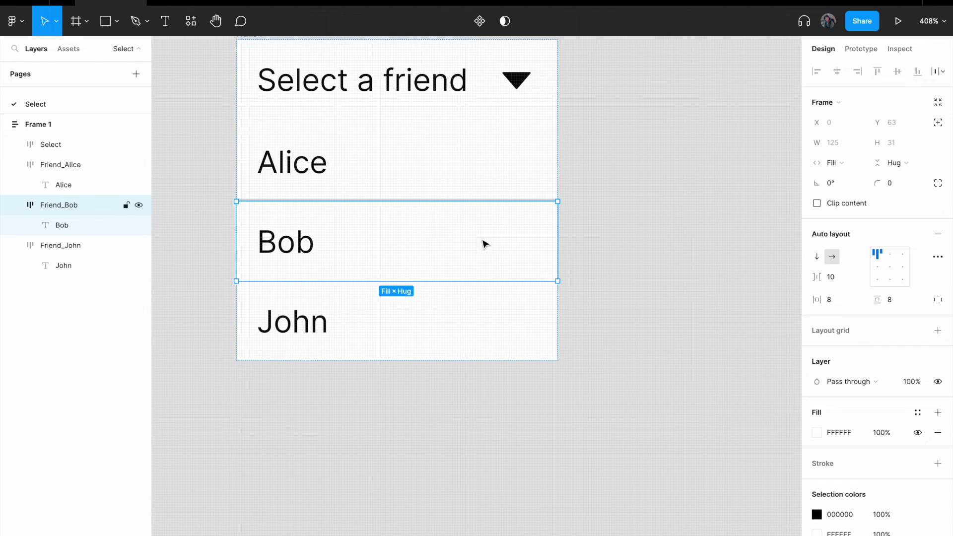
left_click(854, 433)
left_click(937, 464)
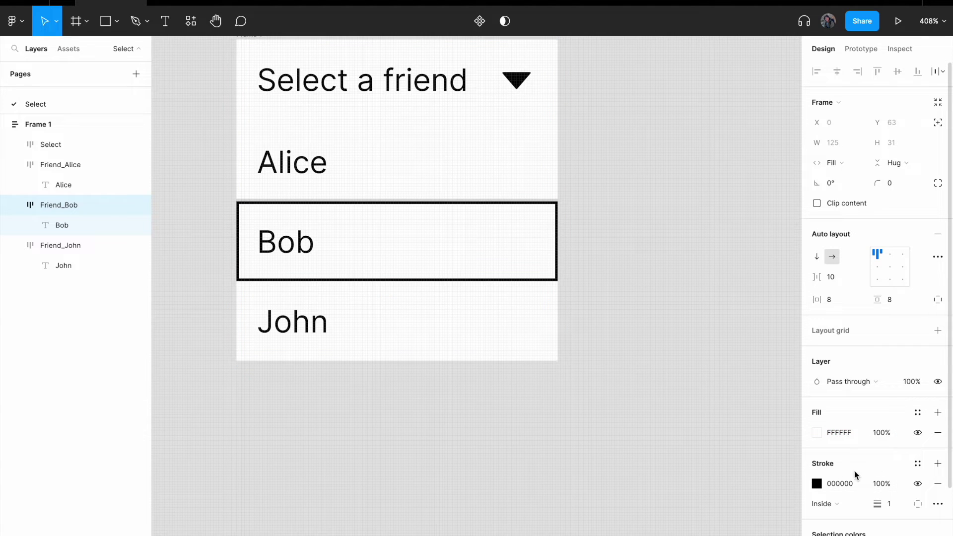
left_click(917, 504)
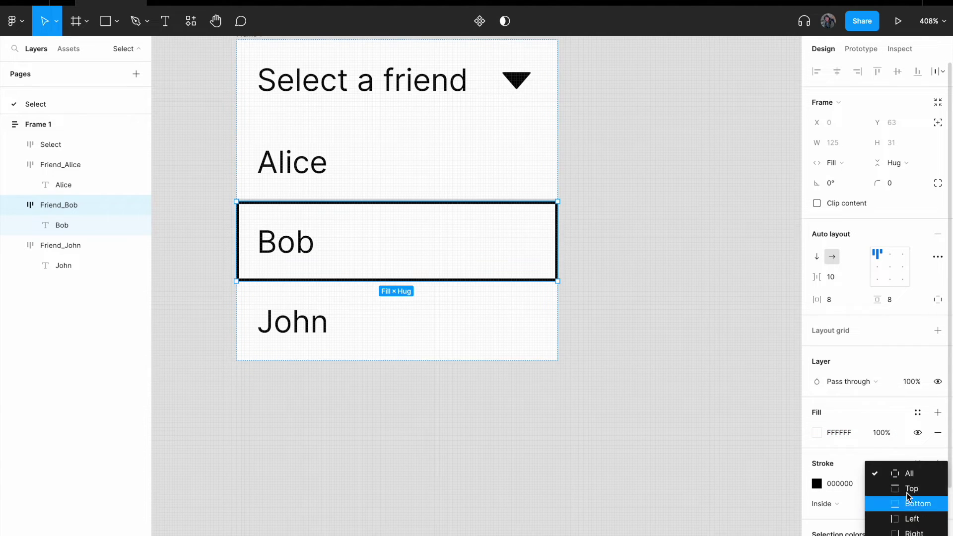
left_click(929, 505)
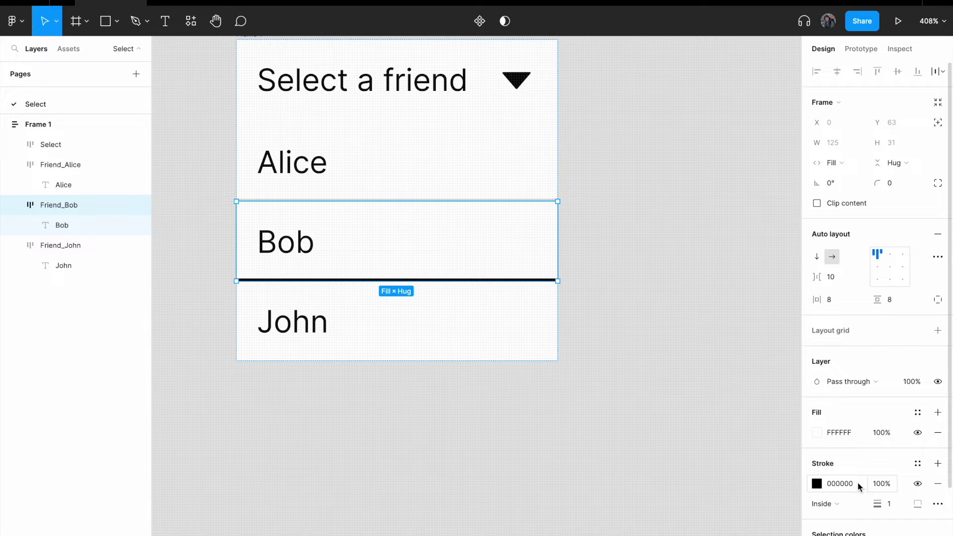
left_click(693, 477)
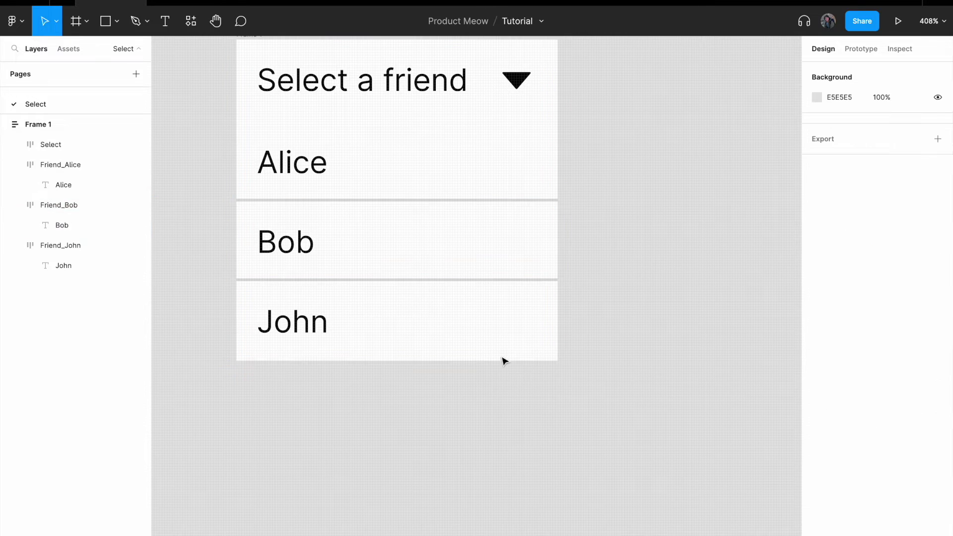
Check the John row, then pick out the Select a friend header frame
scroll(666, 328, "up", 2)
scroll(666, 327, "left", 2)
left_click(543, 374)
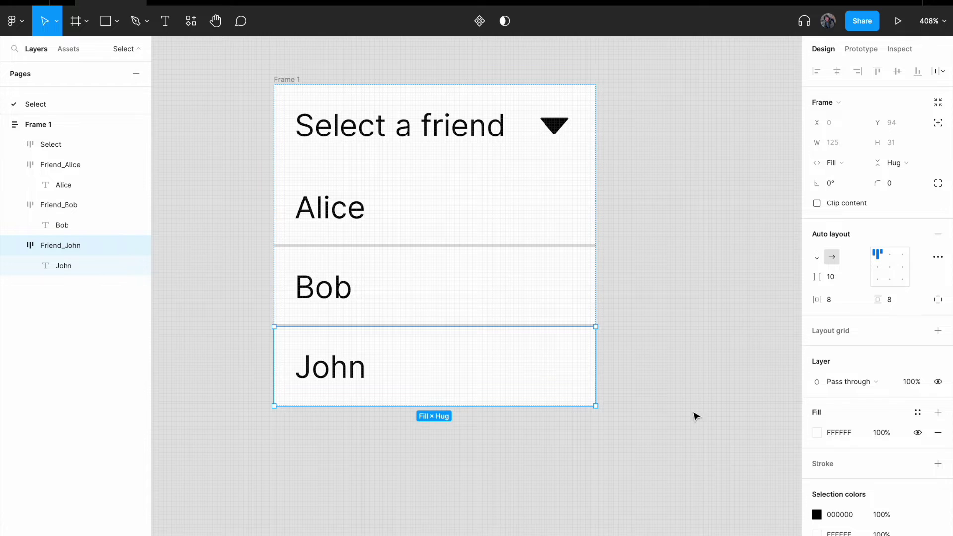
left_click(690, 395)
scroll(685, 389, "up", 1)
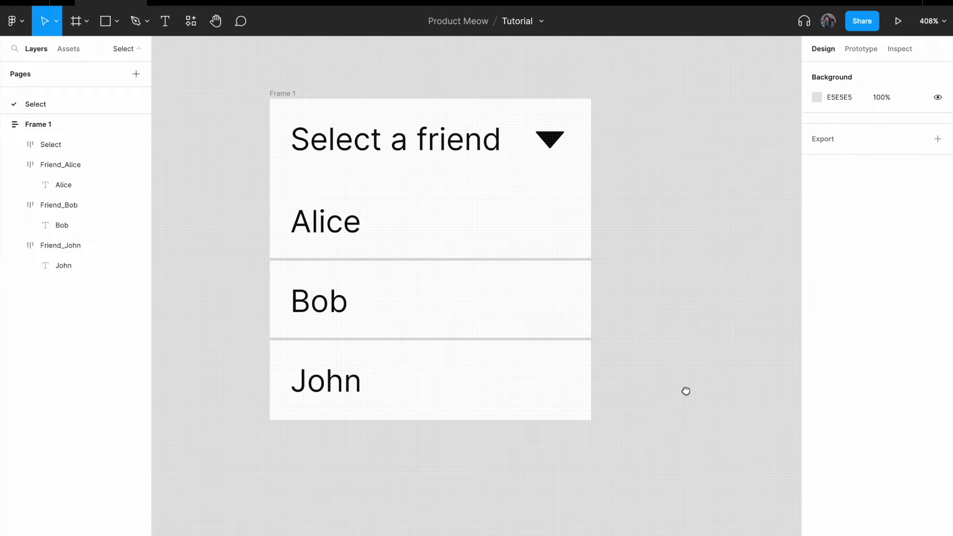
left_click(465, 165)
left_click(641, 211)
left_click(433, 145)
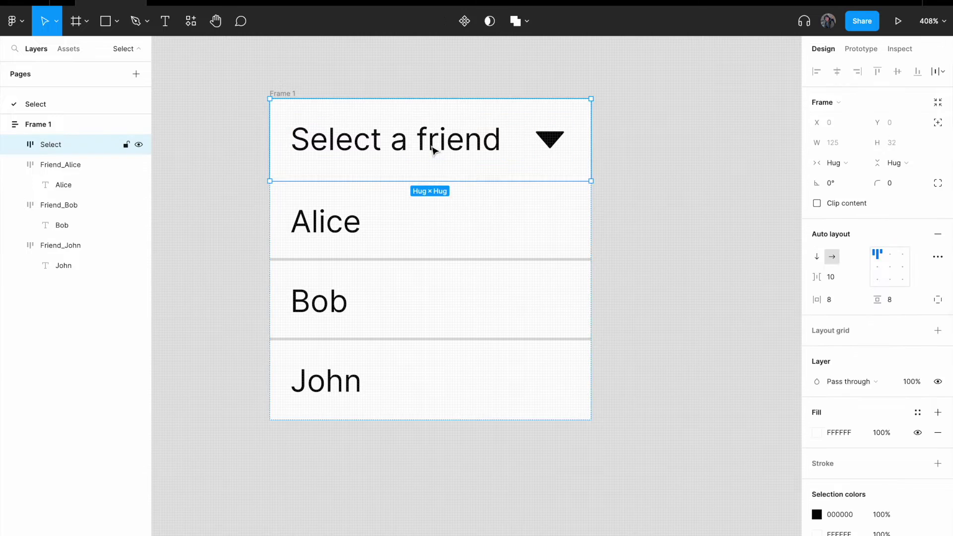
left_click(431, 143)
left_click(511, 174)
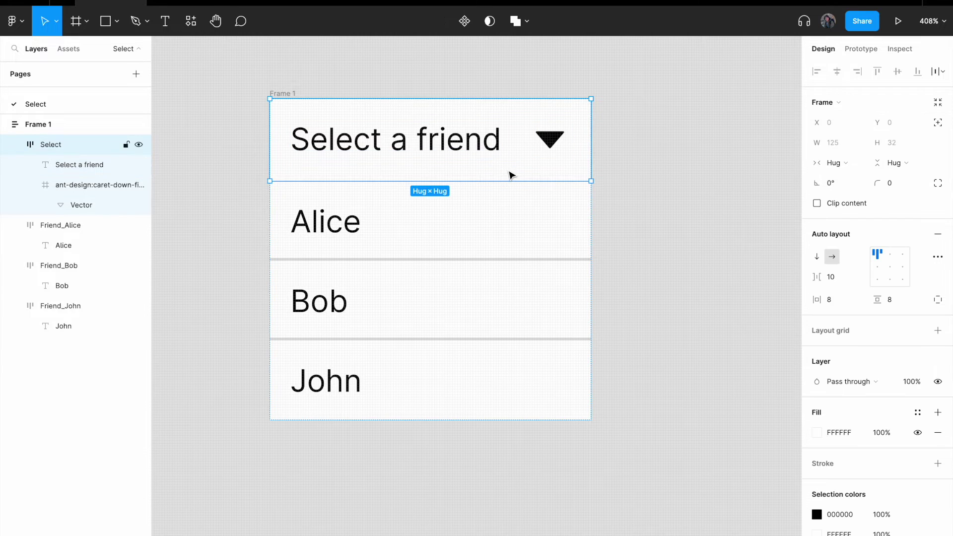
left_click(697, 278)
Add a bottom-only divider stroke to the Select a friend header frame
left_click(472, 143)
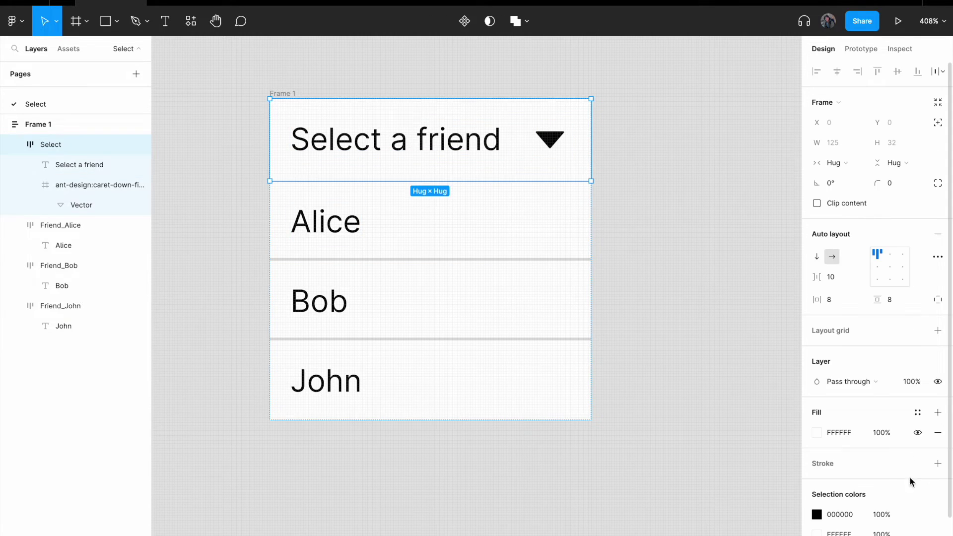
scroll(903, 439, "down", 1)
left_click(916, 415)
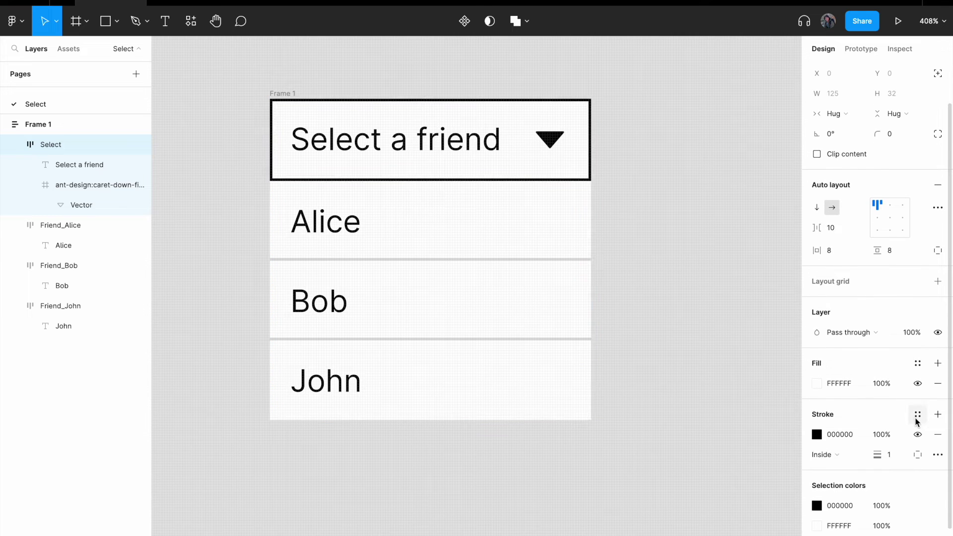
left_click(918, 455)
left_click(917, 504)
left_click(702, 421)
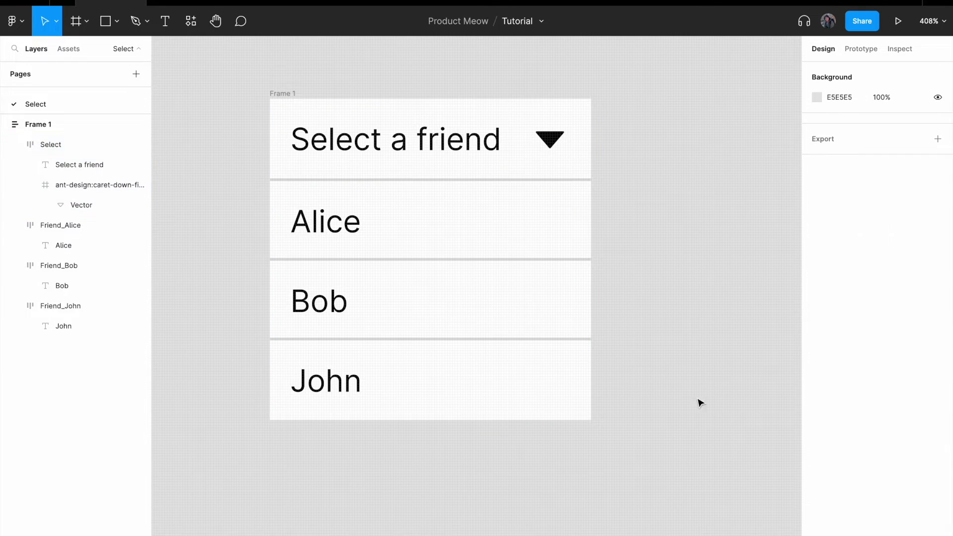
left_click_drag(671, 350, 672, 299)
Change the 'Select a friend' text fill from black to light grey DCDCDC
scroll(672, 299, "down", 3)
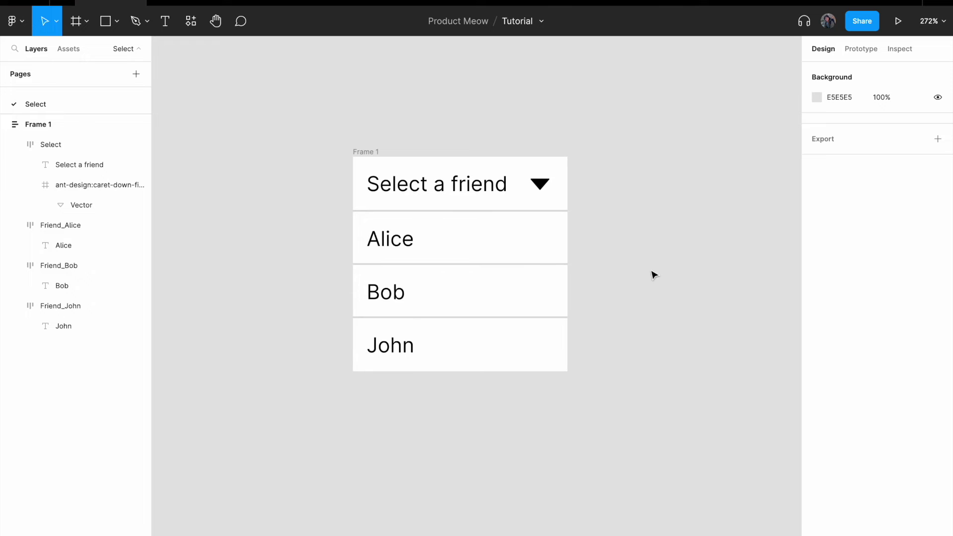
scroll(608, 234, "up", 4)
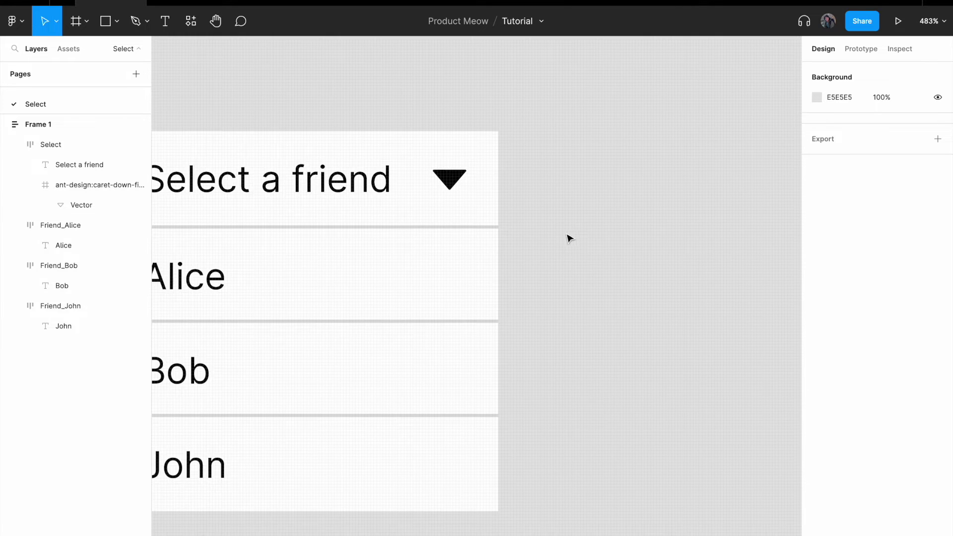
left_click(457, 182)
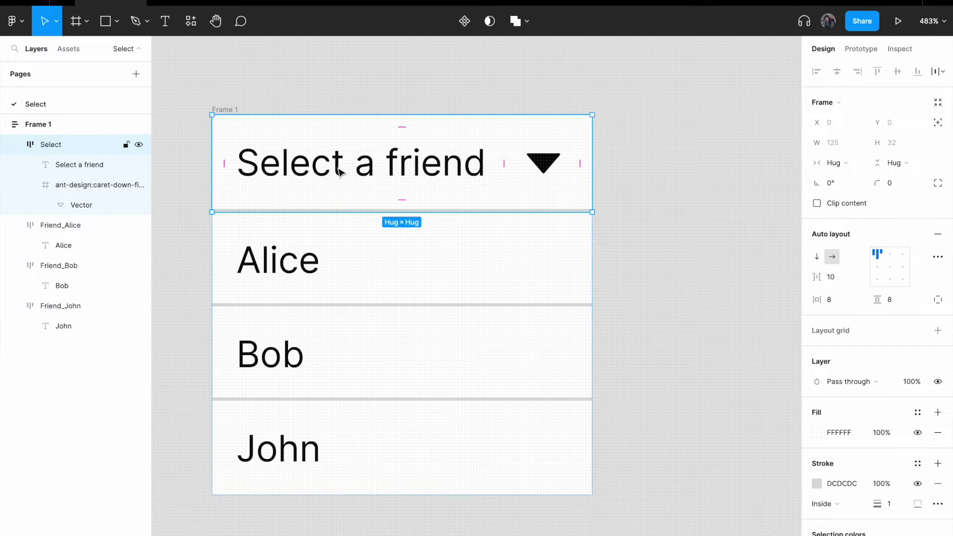
left_click(314, 167)
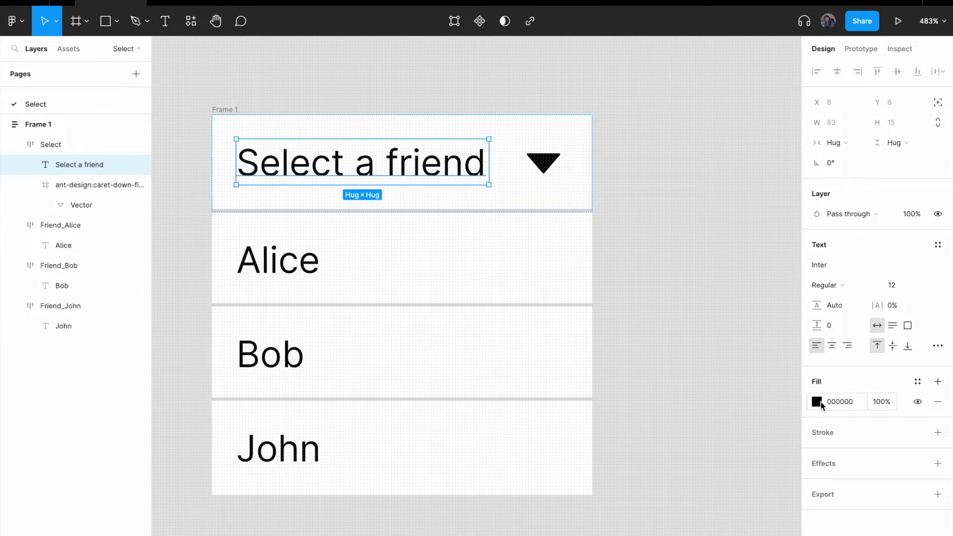
left_click(818, 403)
left_click(846, 407)
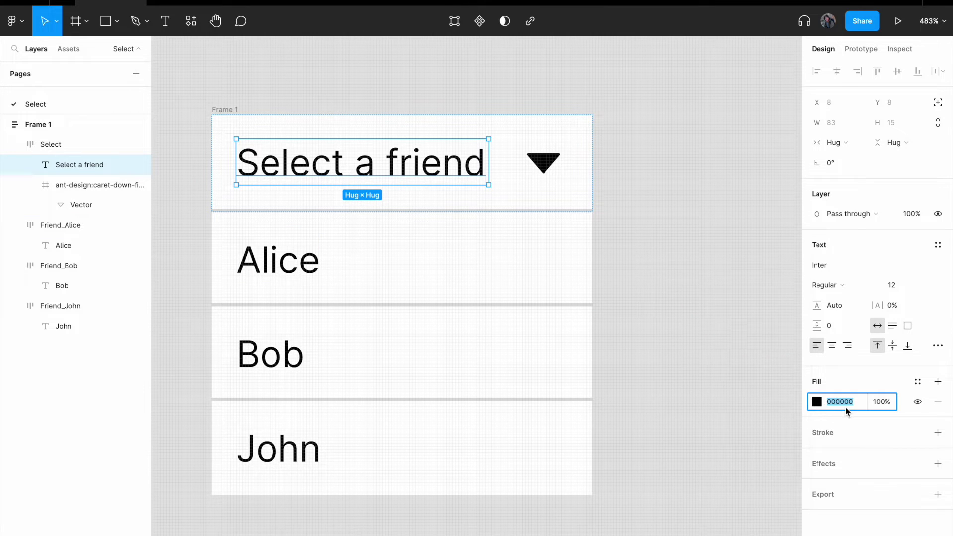
type("DCDCDC")
key("Return")
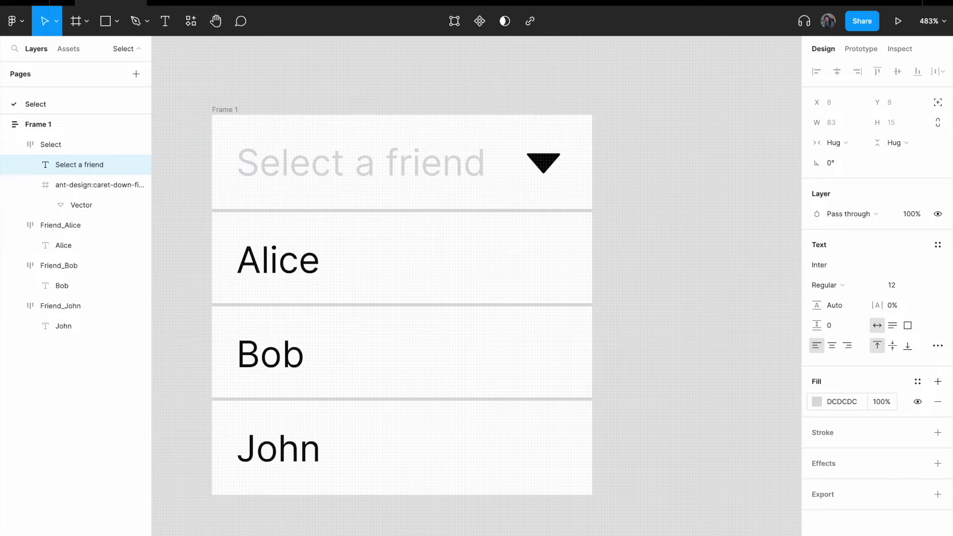
left_click(549, 189)
double_click(534, 177)
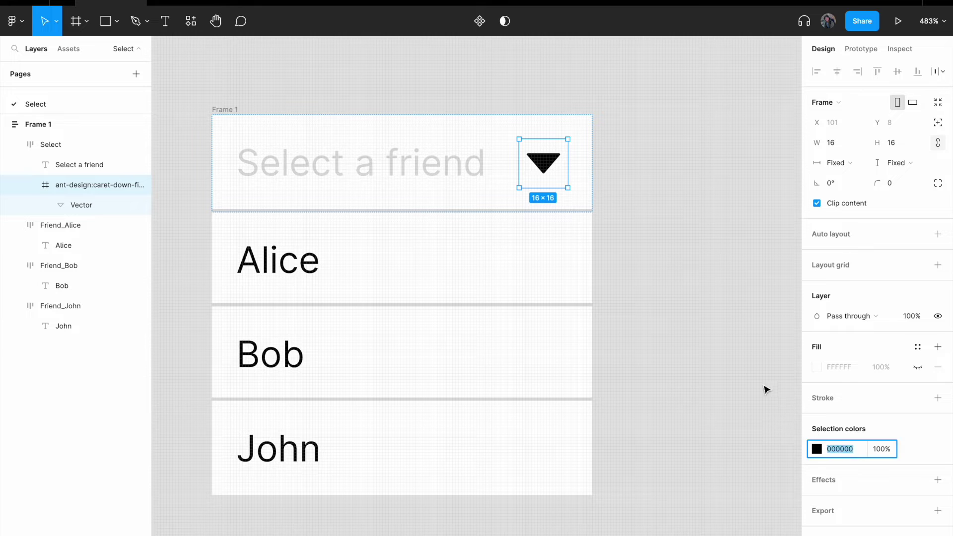
Recolour the header's caret icon to mid grey A7A7A7 to match the placeholder text
left_click(713, 324)
scroll(671, 253, "down", 2)
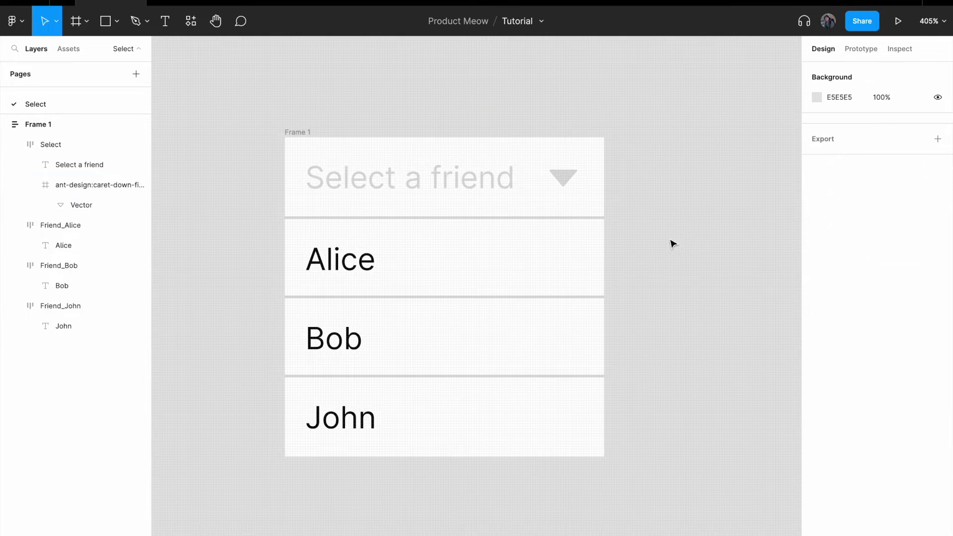
left_click(573, 186)
double_click(581, 189)
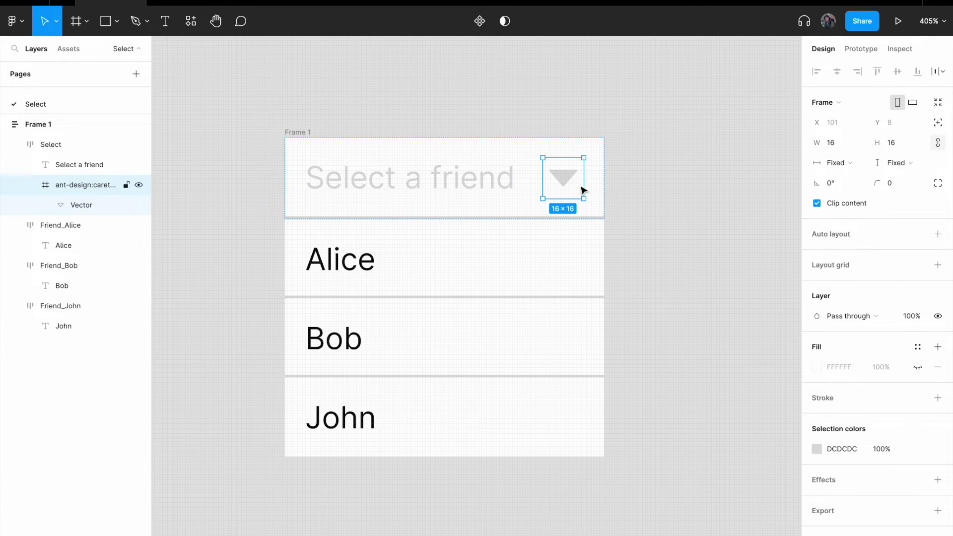
left_click(816, 450)
left_click_drag(653, 304, 643, 323)
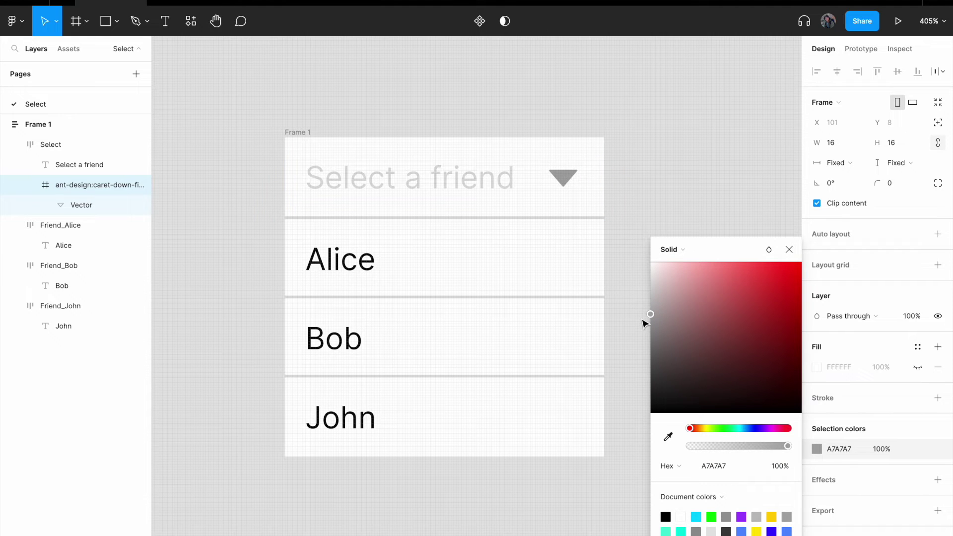
left_click(725, 472)
left_click(421, 186)
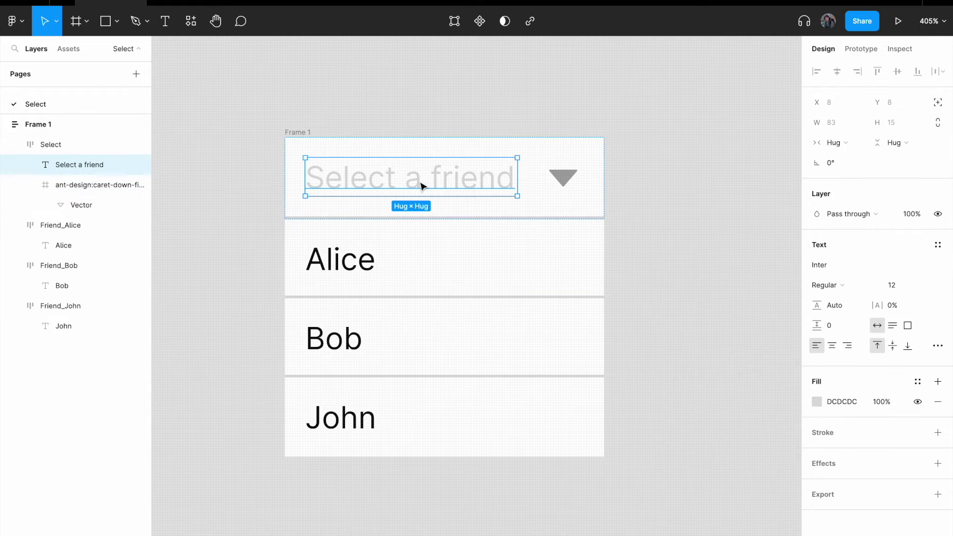
left_click(683, 328)
scroll(678, 308, "down", 3)
scroll(645, 283, "right", 3)
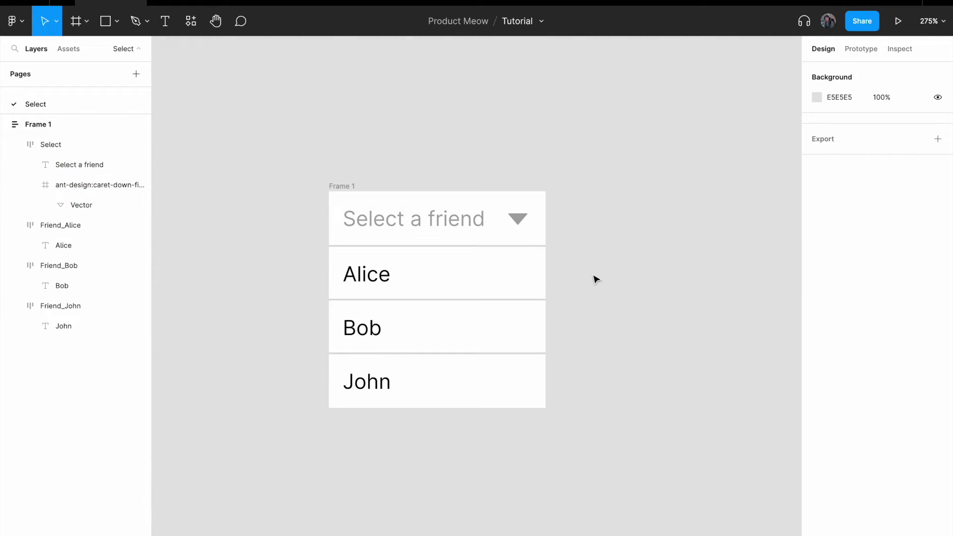
Rename Frame 1 to Select_Expanded
left_click(348, 186)
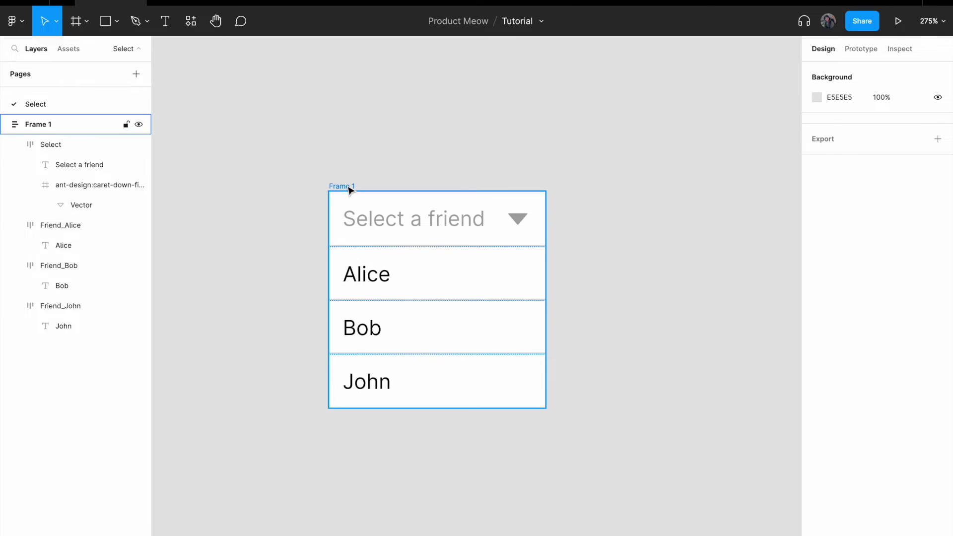
type("Select")
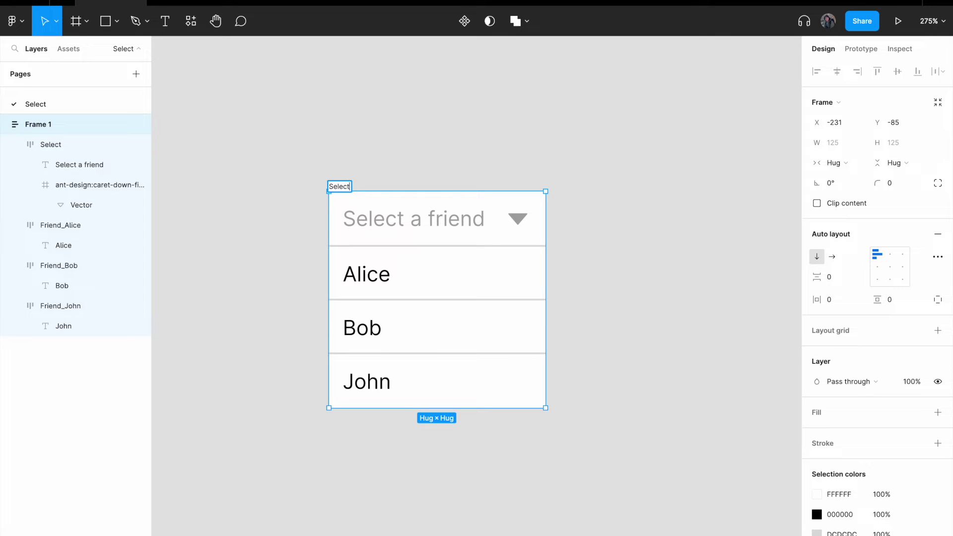
key("Return")
key("Escape")
scroll(415, 137, "down", 2)
scroll(415, 136, "right", 2)
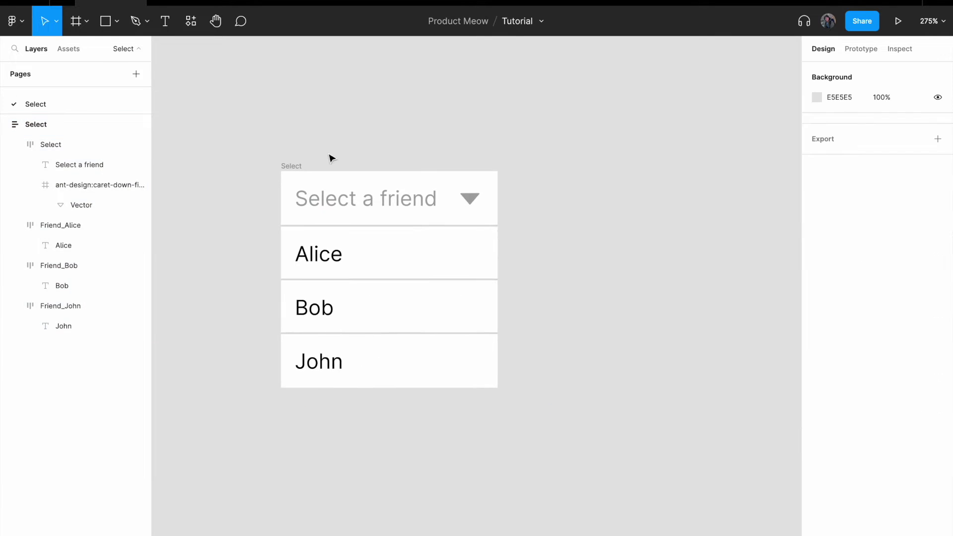
left_click(293, 166)
double_click(293, 166)
type("_Ex")
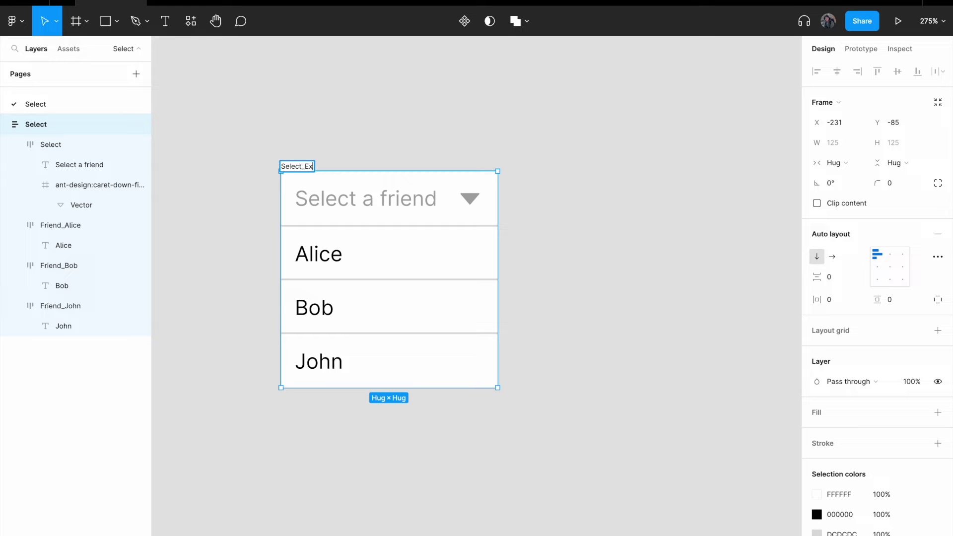
type("panded")
key("Return")
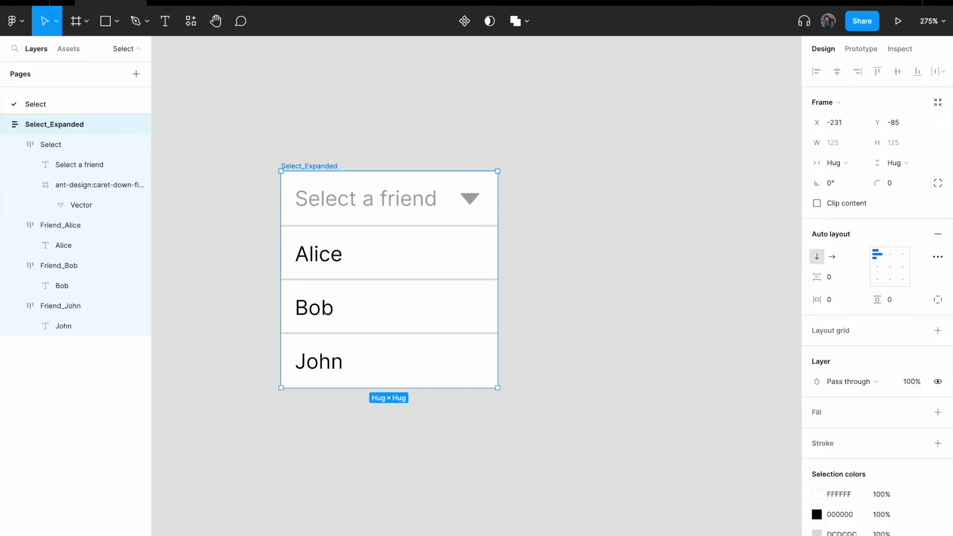
Move the Select_Expanded frame slightly higher on the canvas
left_click(336, 160)
left_click(329, 166)
left_click_drag(328, 166, 330, 119)
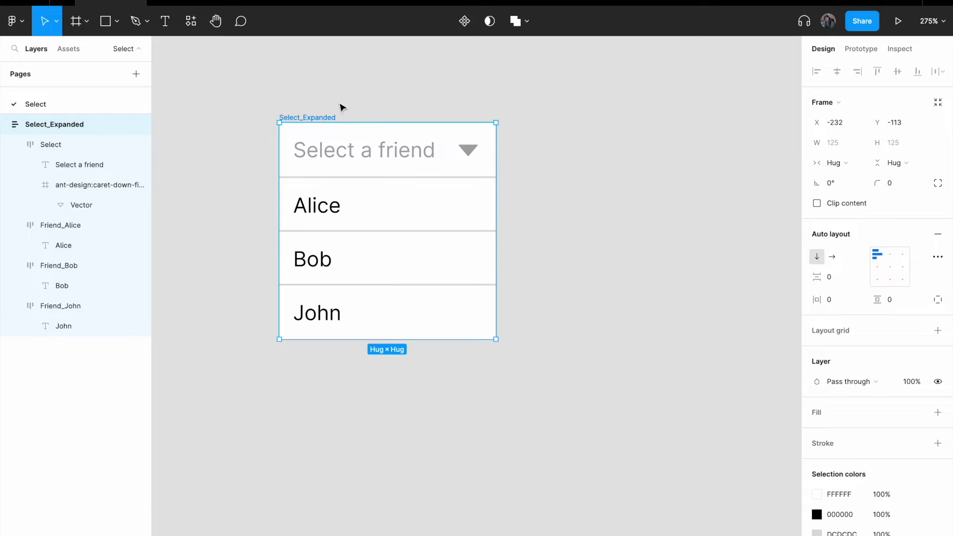
left_click(323, 106)
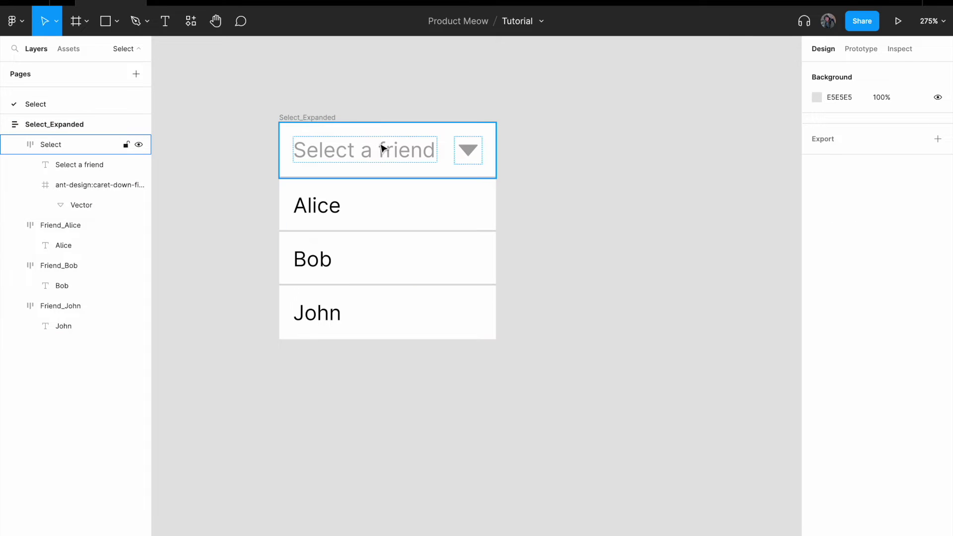
Widen Select_Expanded to 159 and set the Select header width to Fill container
left_click(317, 115)
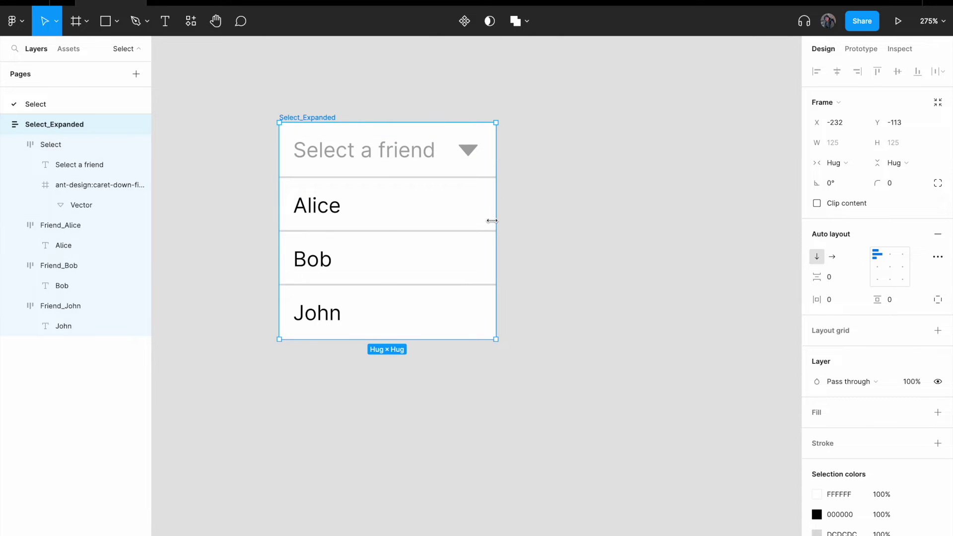
left_click_drag(499, 217, 555, 212)
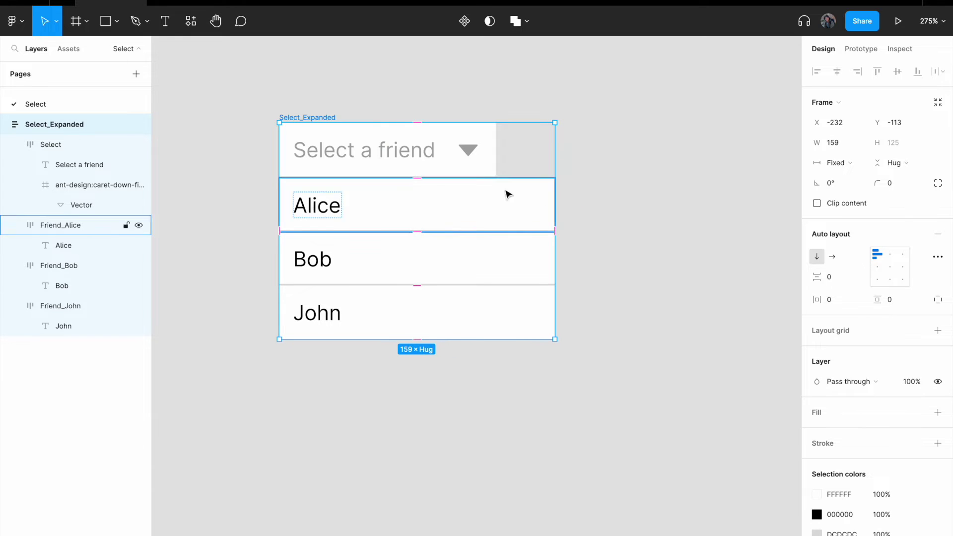
left_click(450, 165)
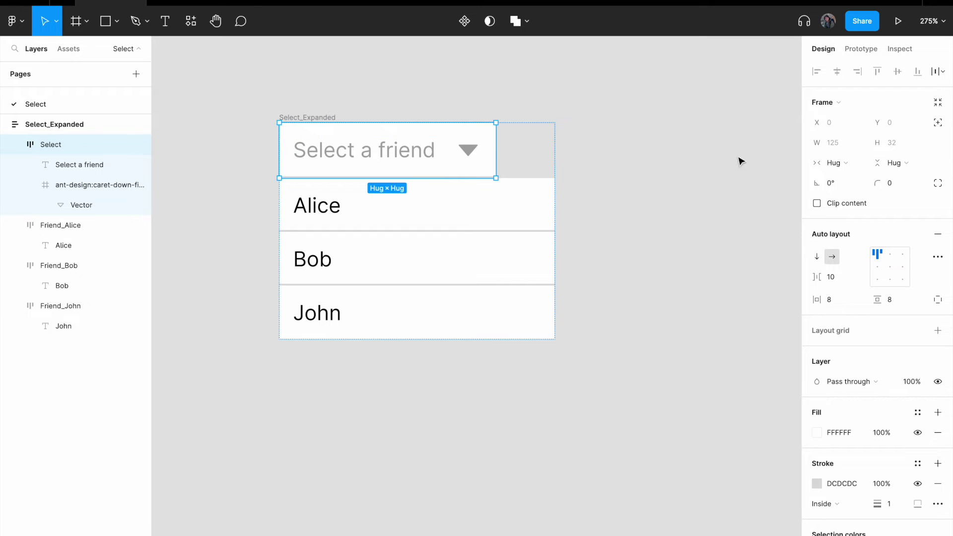
left_click(835, 163)
left_click(850, 177)
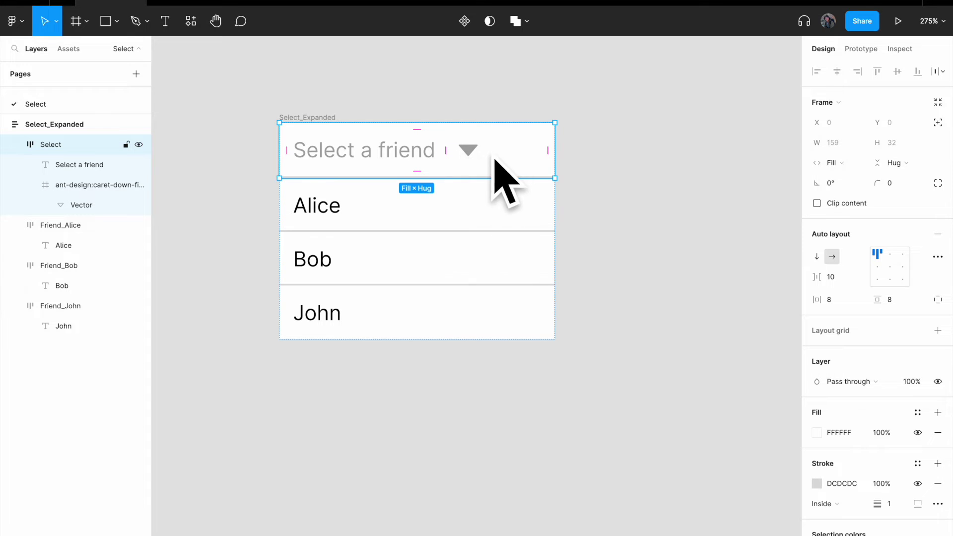
Set the header's spacing mode to Space between so the caret sits at the right edge
left_click(938, 257)
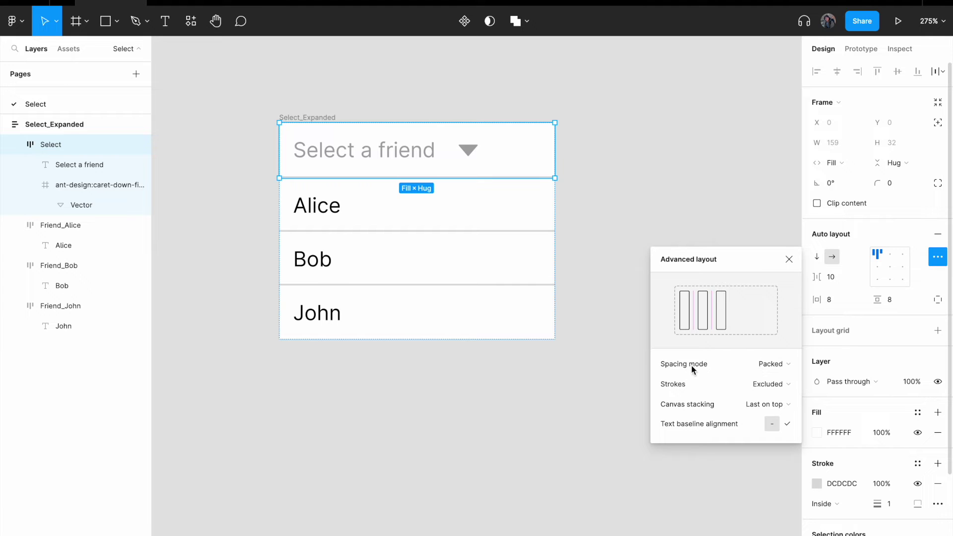
left_click(770, 365)
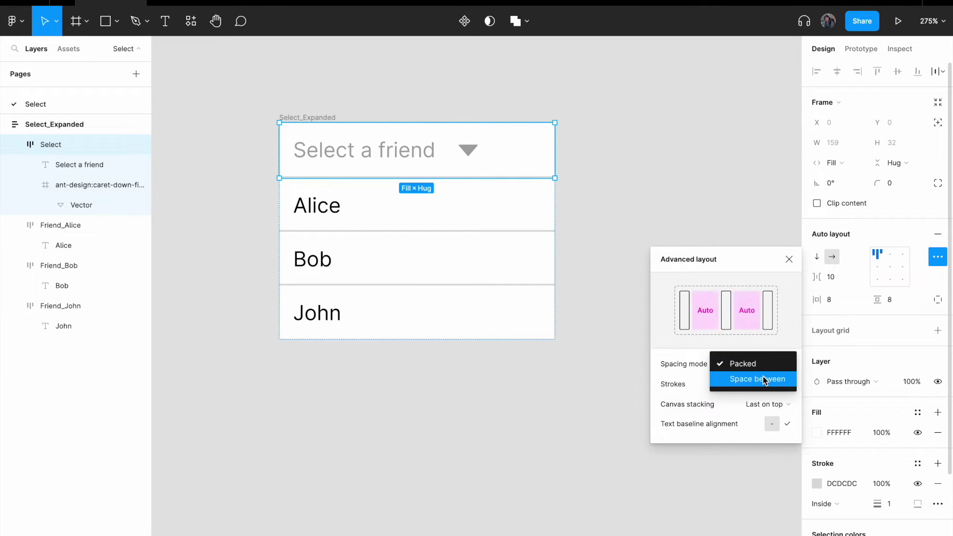
left_click(771, 379)
left_click(667, 219)
scroll(660, 251, "up", 2)
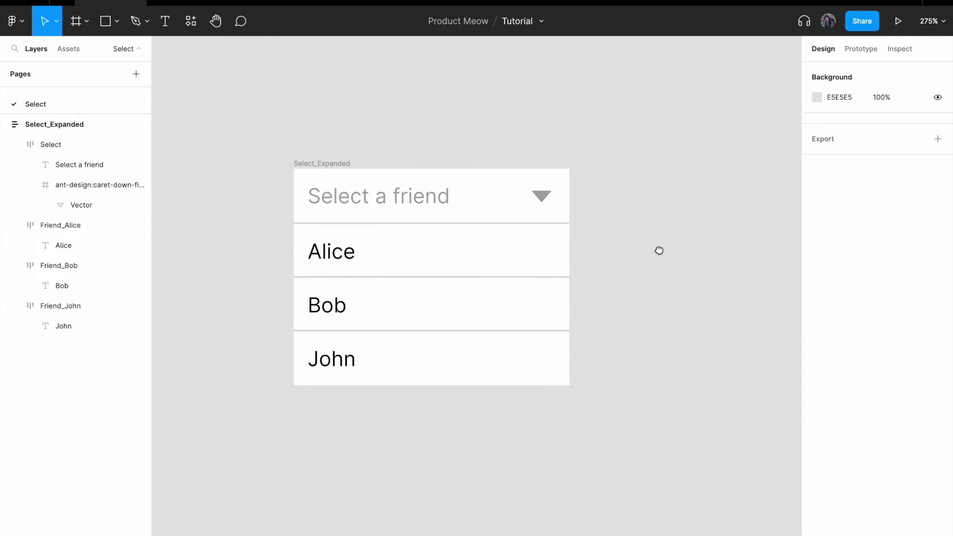
left_click(328, 164)
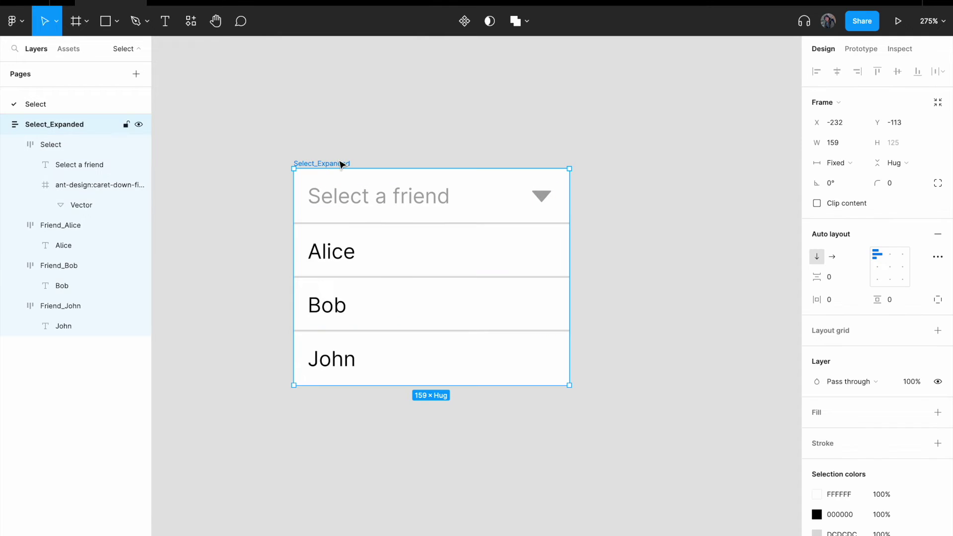
Turn Select_Expanded into a component and add a second variant
left_click(464, 21)
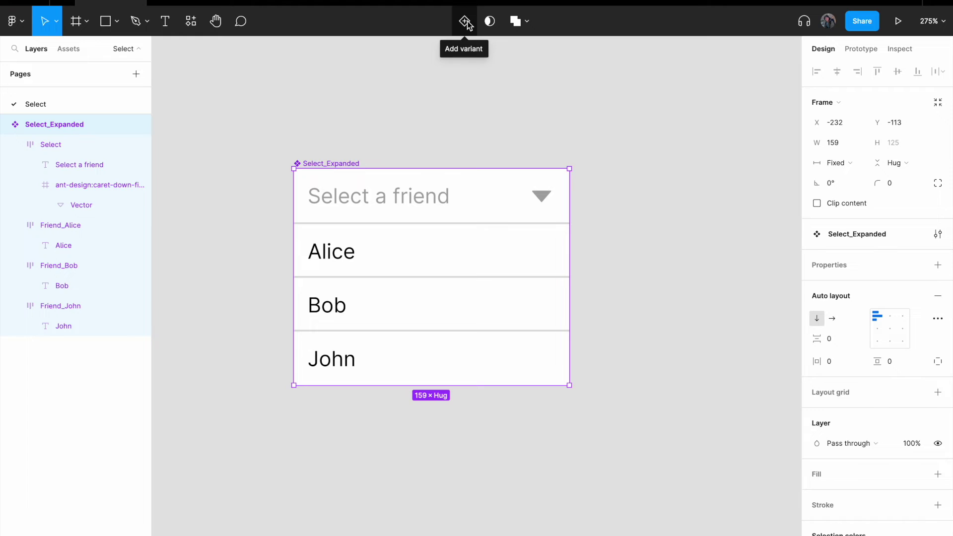
left_click(467, 20)
scroll(664, 304, "down", 2)
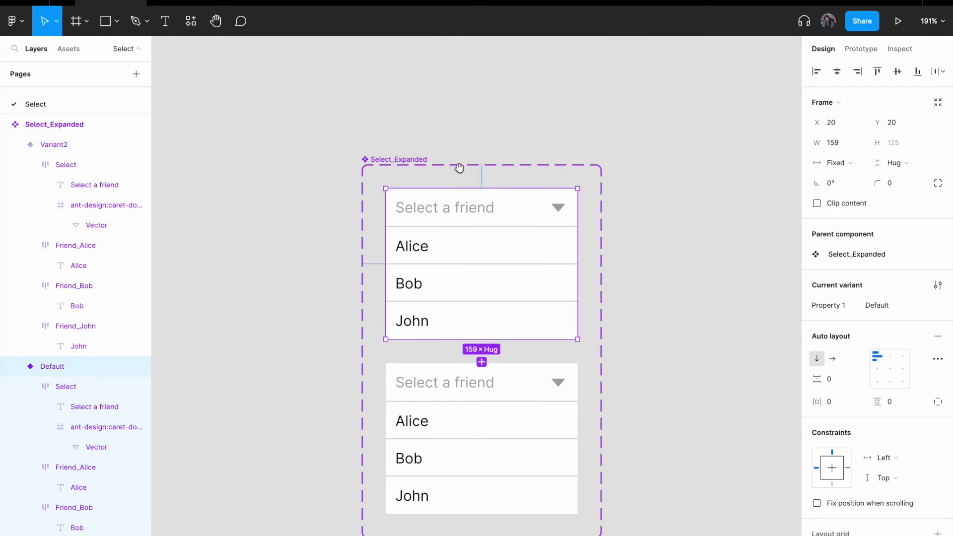
left_click(642, 248)
left_click_drag(642, 248, 546, 205)
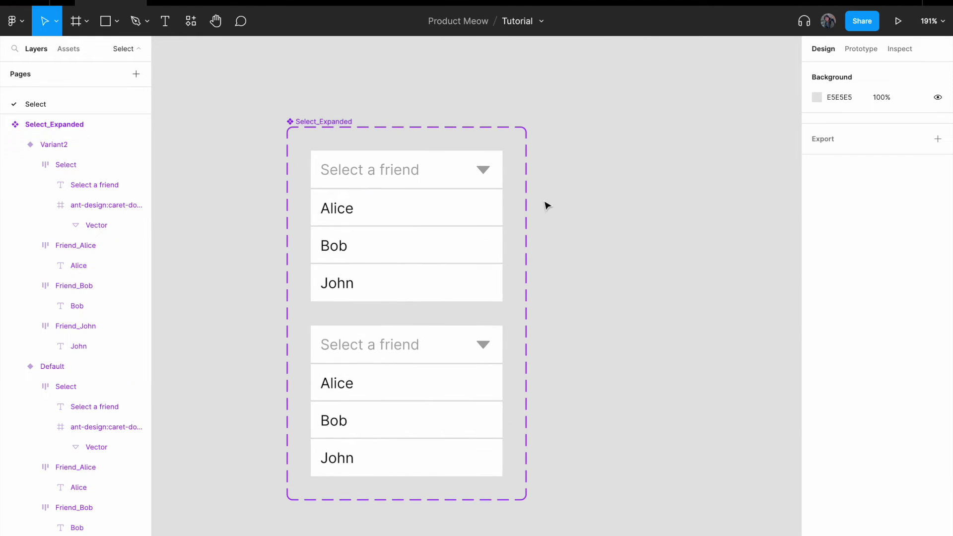
Hide the Alice, Bob and John rows in the top Default variant
double_click(431, 276)
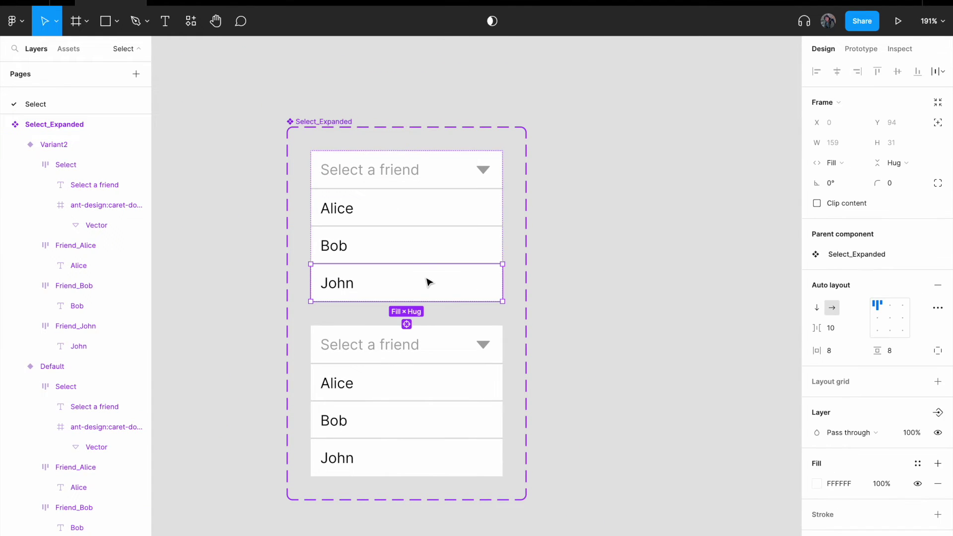
left_click(407, 250, "shift")
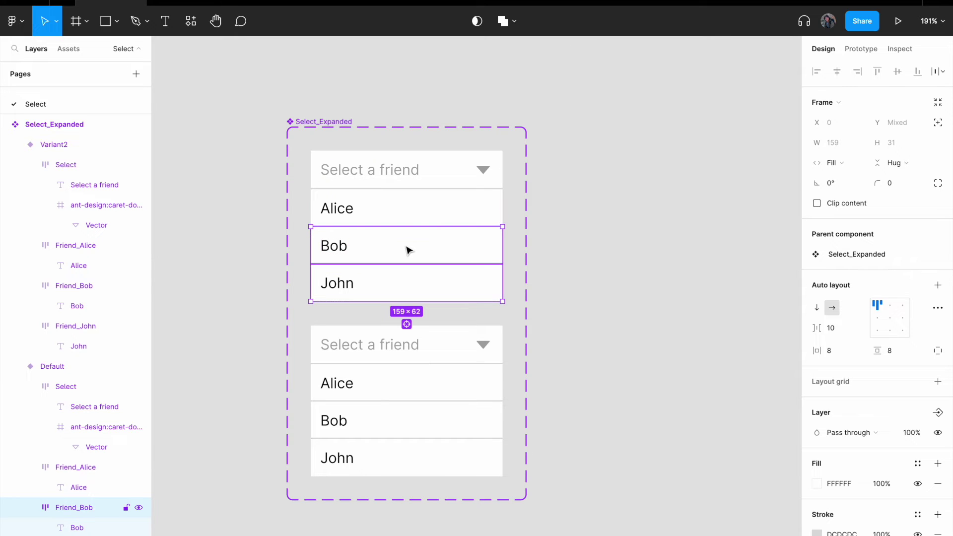
left_click(437, 221, "shift")
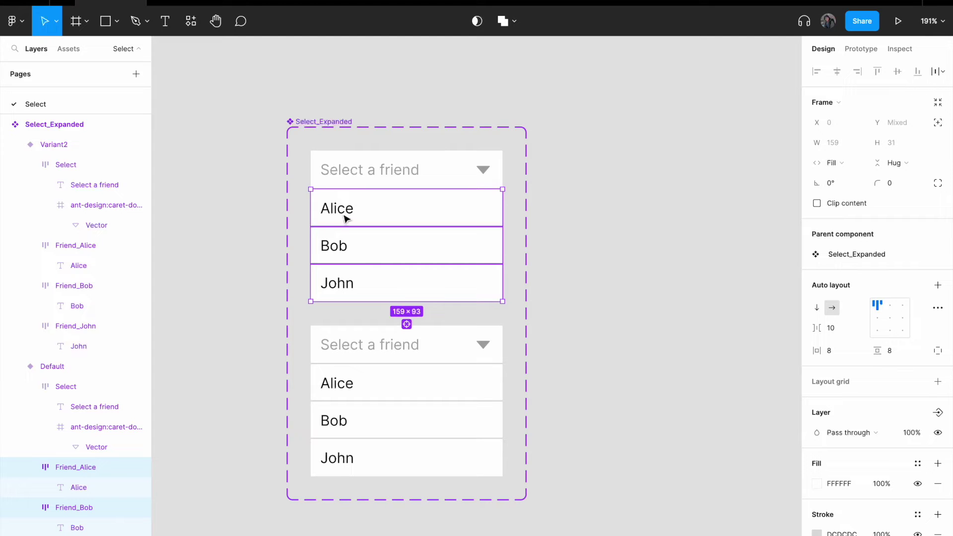
right_click(399, 207)
mouse_move(466, 465)
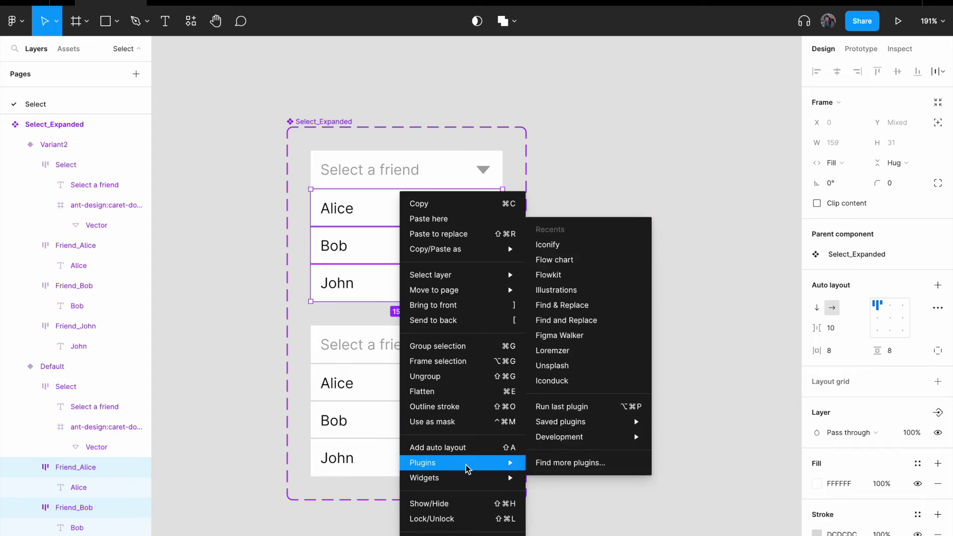
left_click(466, 504)
left_click(556, 205)
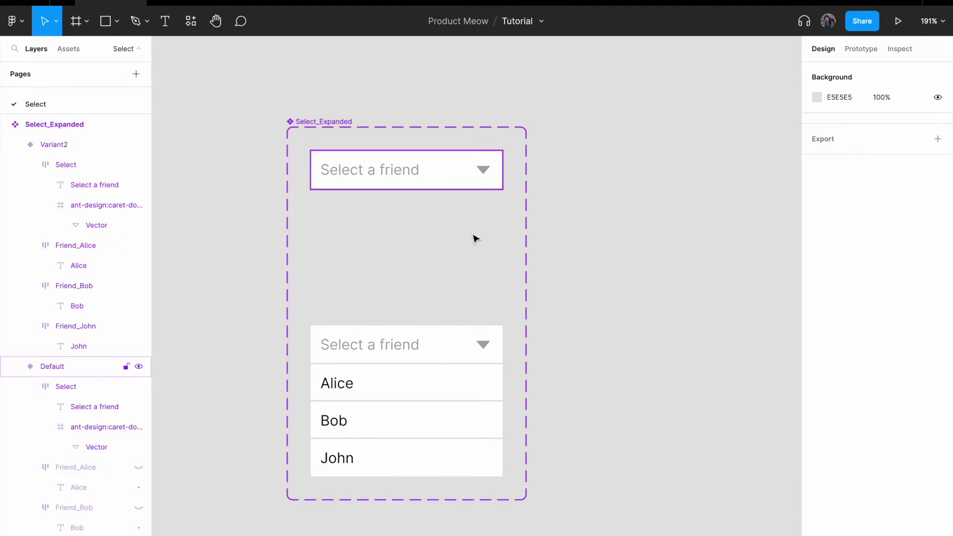
Flip Variant2's caret icon vertically with Shift+V so it points upward
left_click(405, 353)
left_click(560, 383)
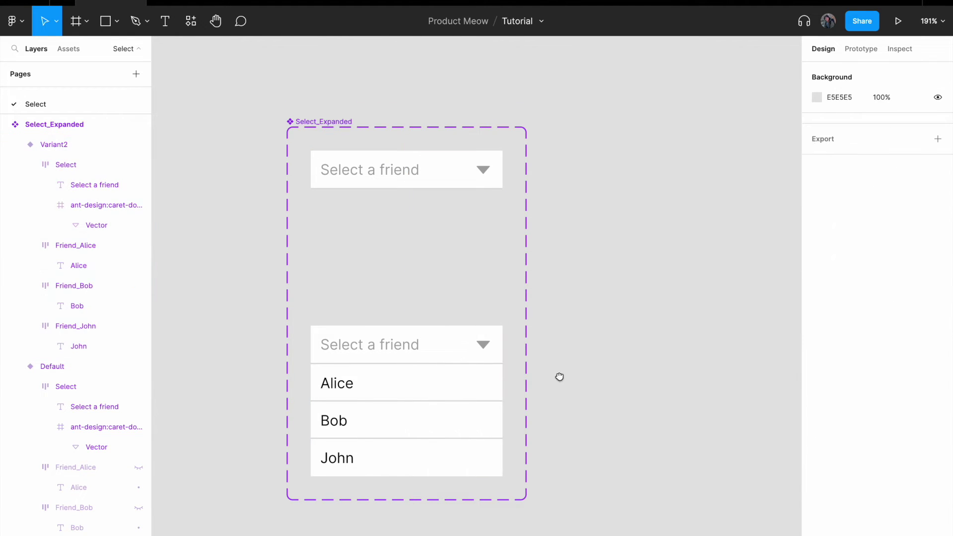
scroll(544, 309, "down", 3)
scroll(496, 317, "up", 2)
left_click(392, 331)
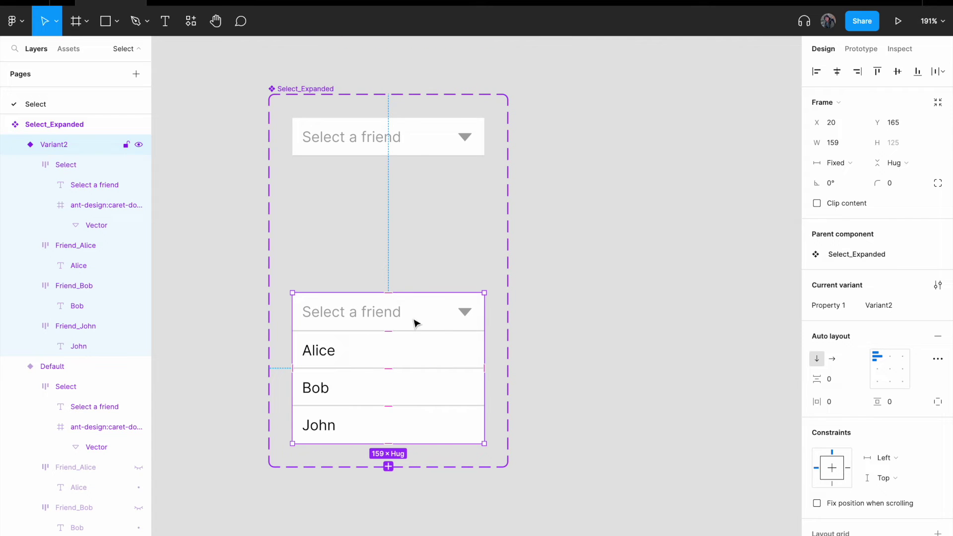
double_click(465, 316)
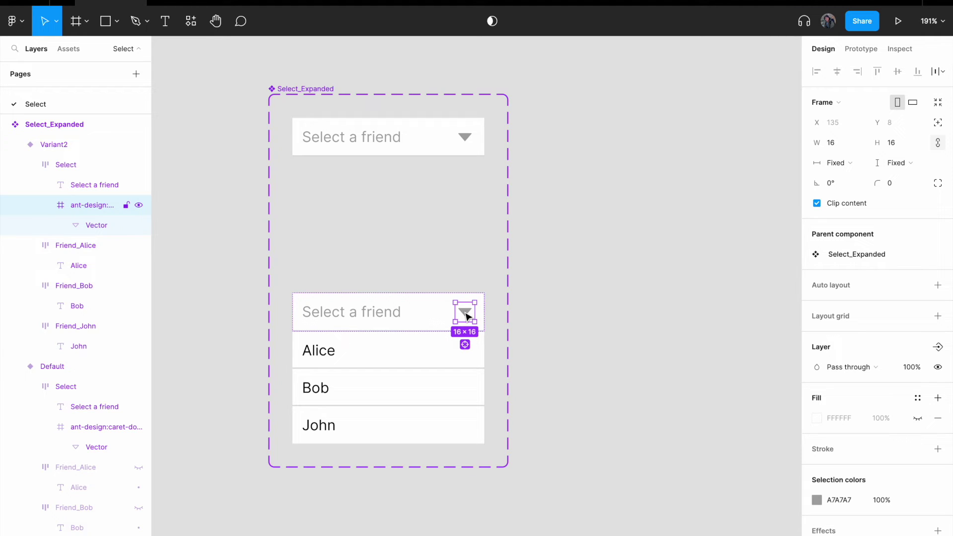
right_click(467, 316)
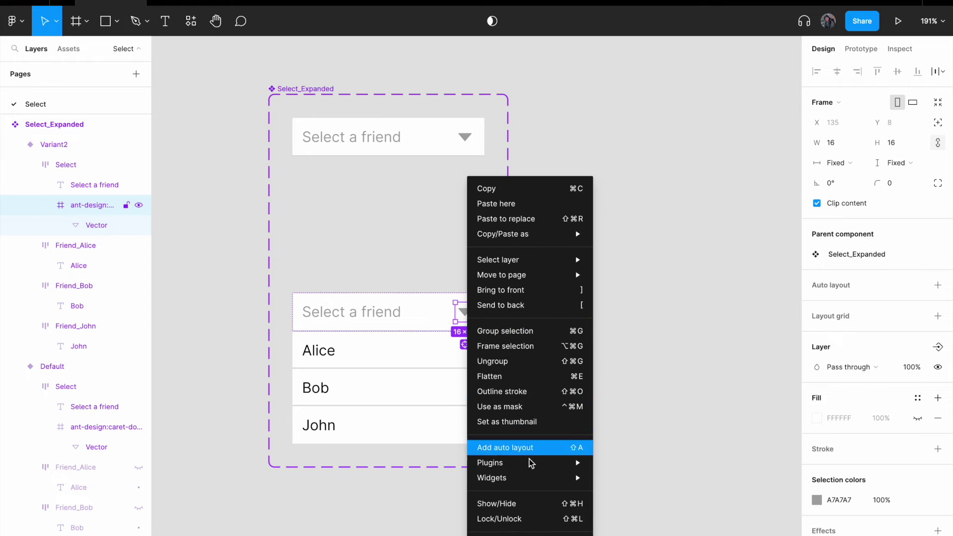
key("shift+v")
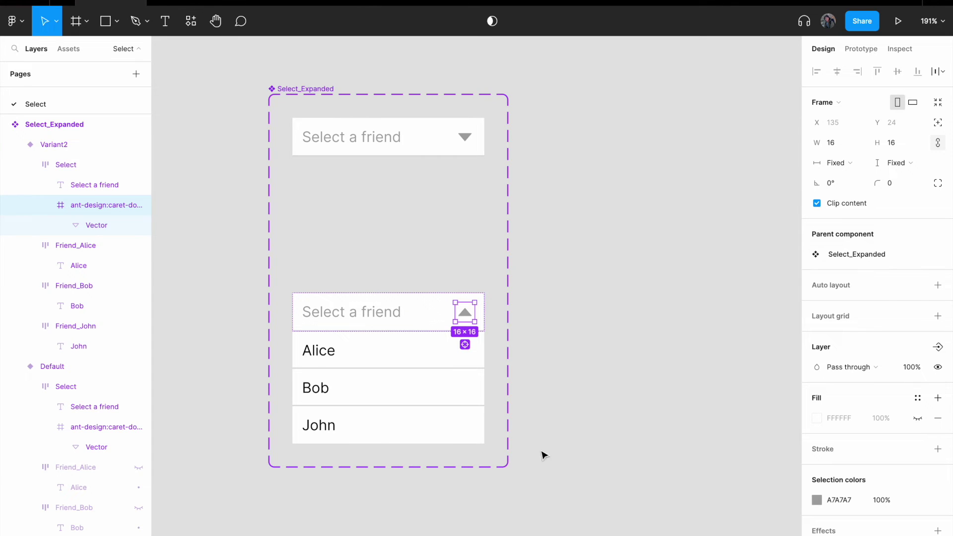
left_click(557, 385)
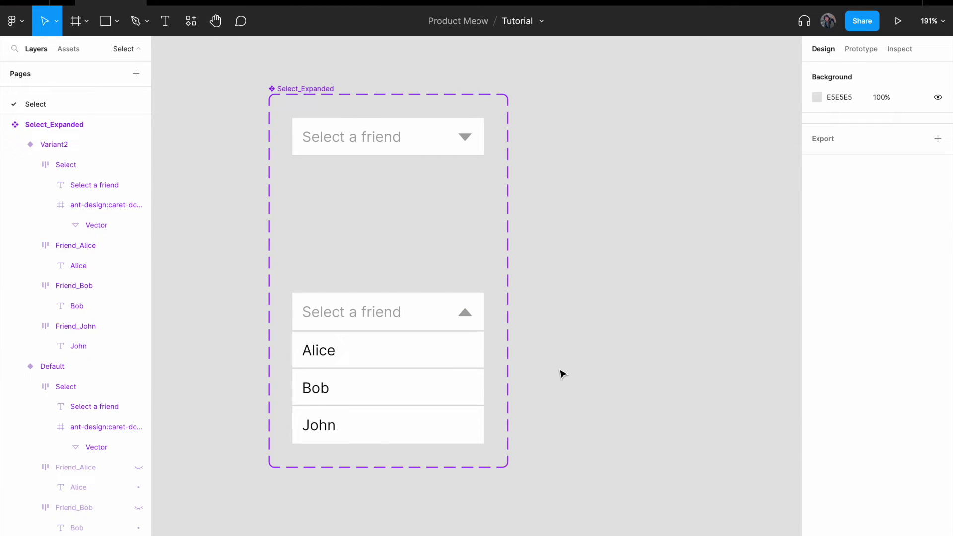
scroll(567, 313, "up", 2)
scroll(556, 303, "right", 2)
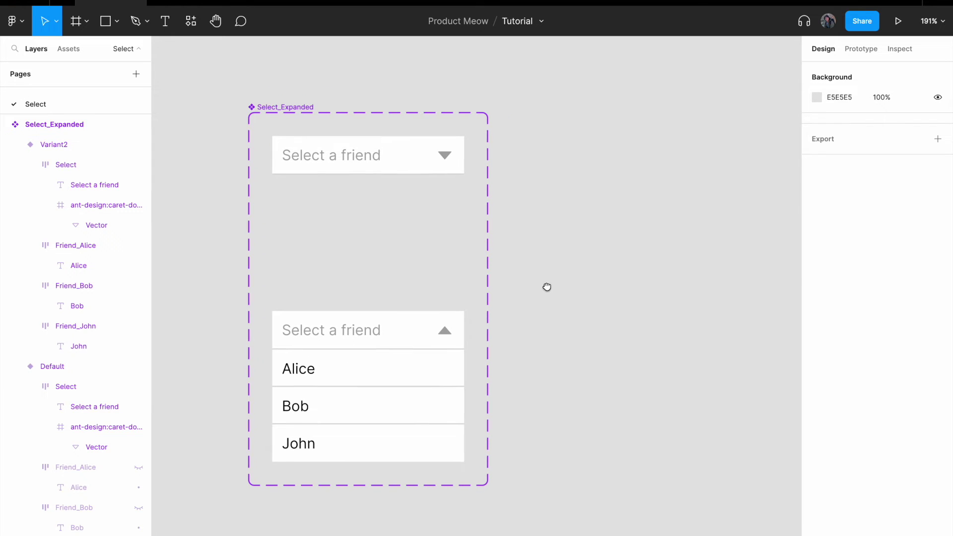
Rename the variant property from Property 1 to State
left_click(285, 106)
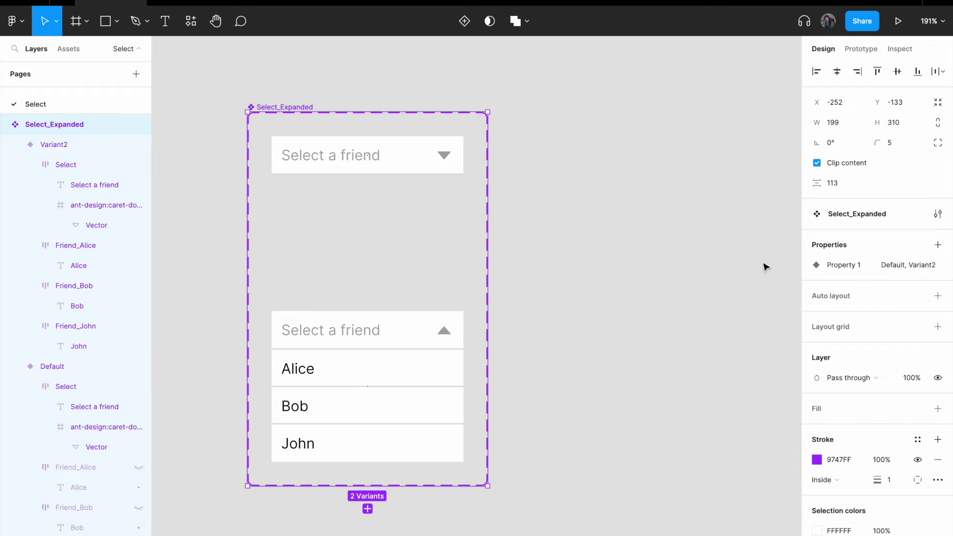
double_click(845, 265)
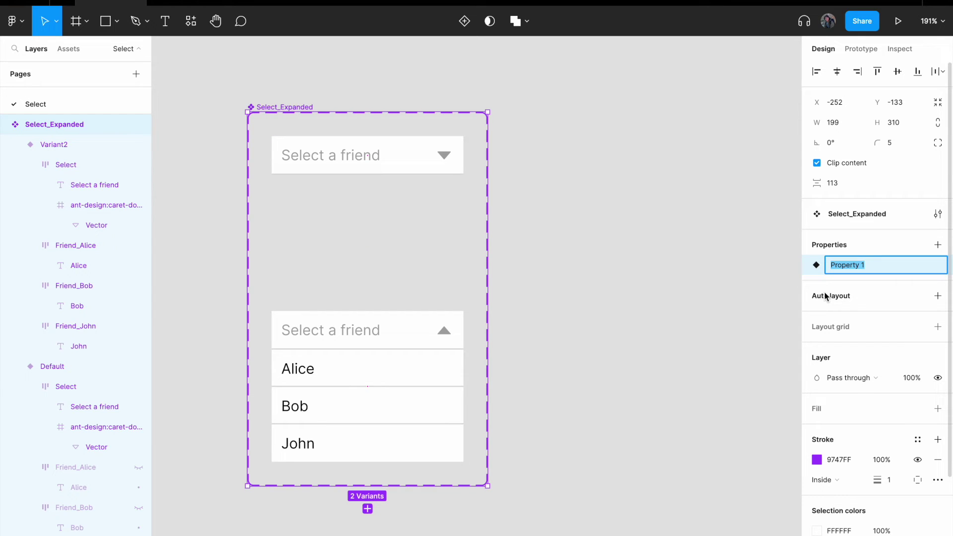
type("E")
key("Return")
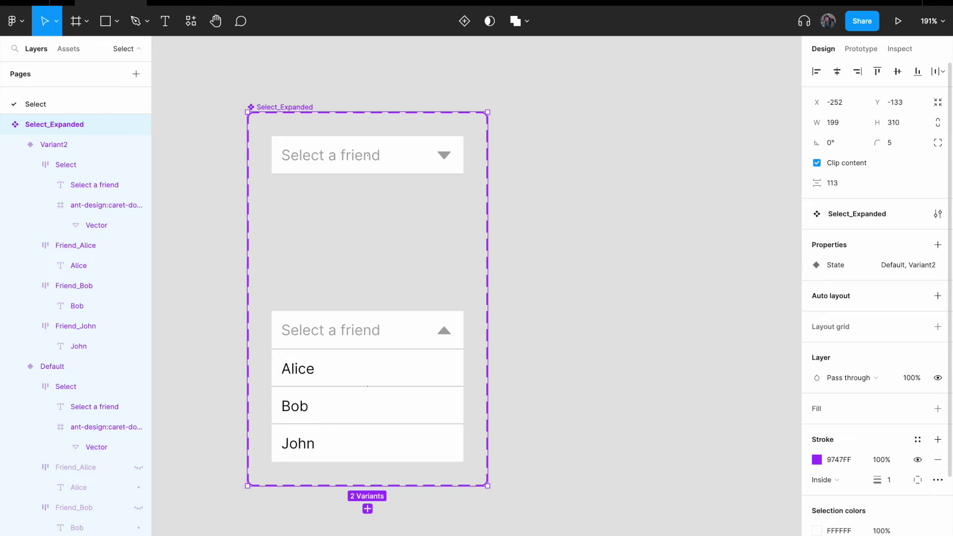
Set the expanded variant's State value to Selected instead of Variant2
left_click(366, 155)
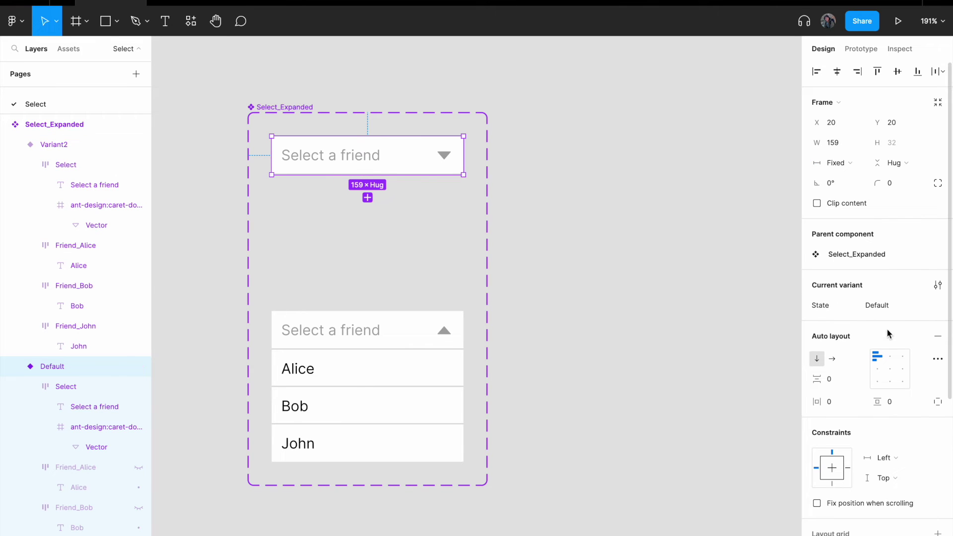
left_click(385, 334)
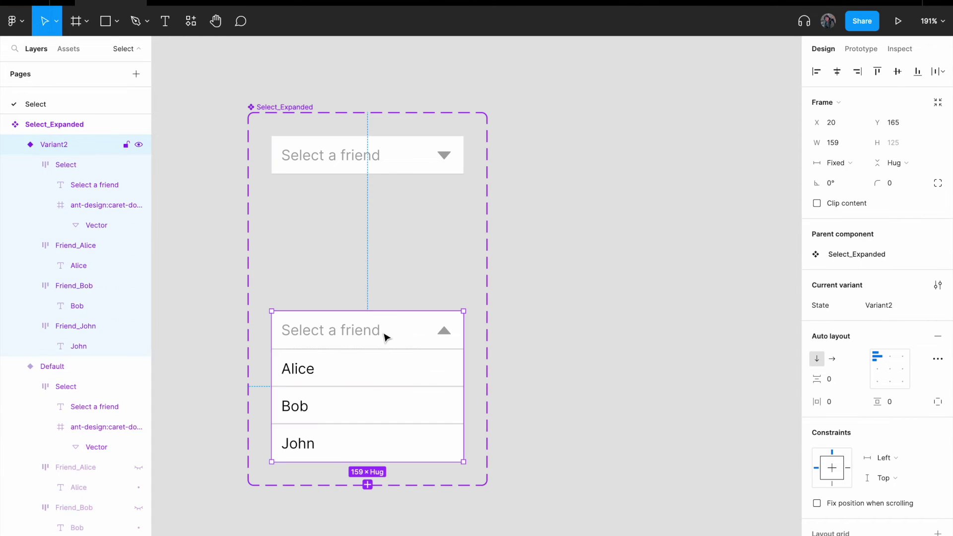
left_click(887, 305)
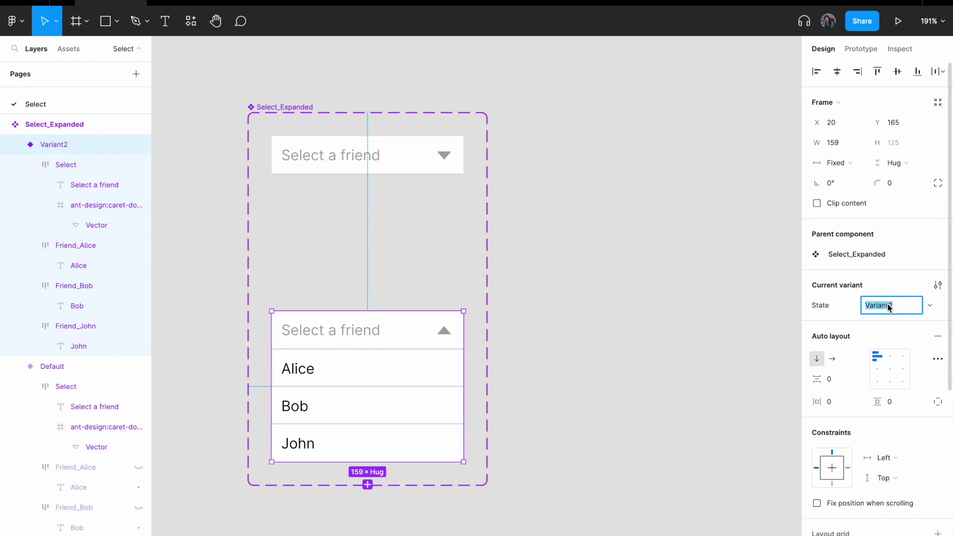
type("Selected")
key("Return")
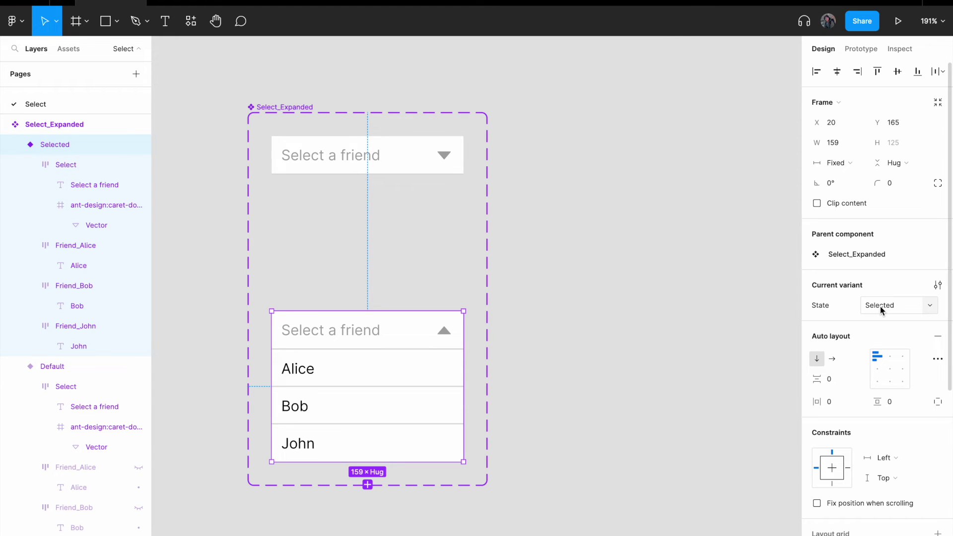
left_click(500, 299)
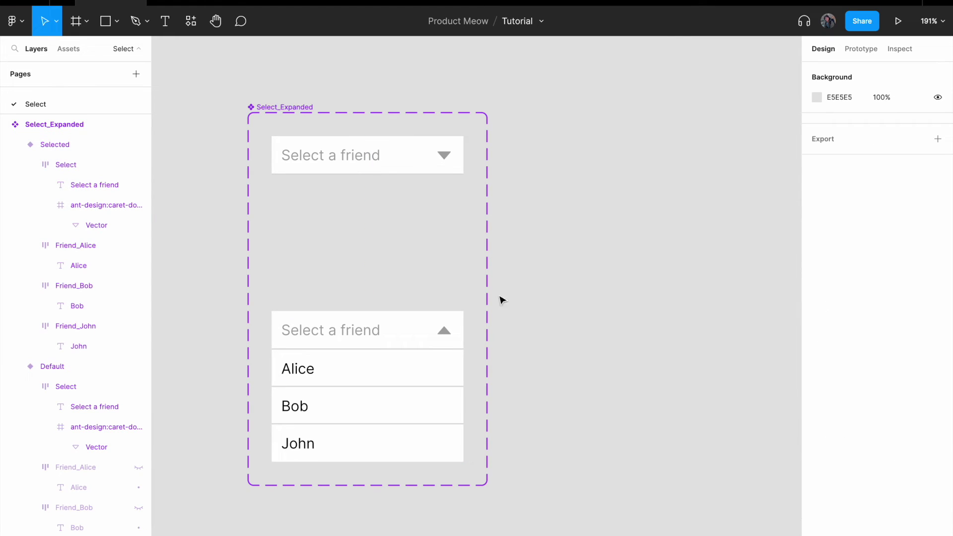
Add an On click interaction from the Default select box to the Selected variant using Smart animate
left_click(385, 160)
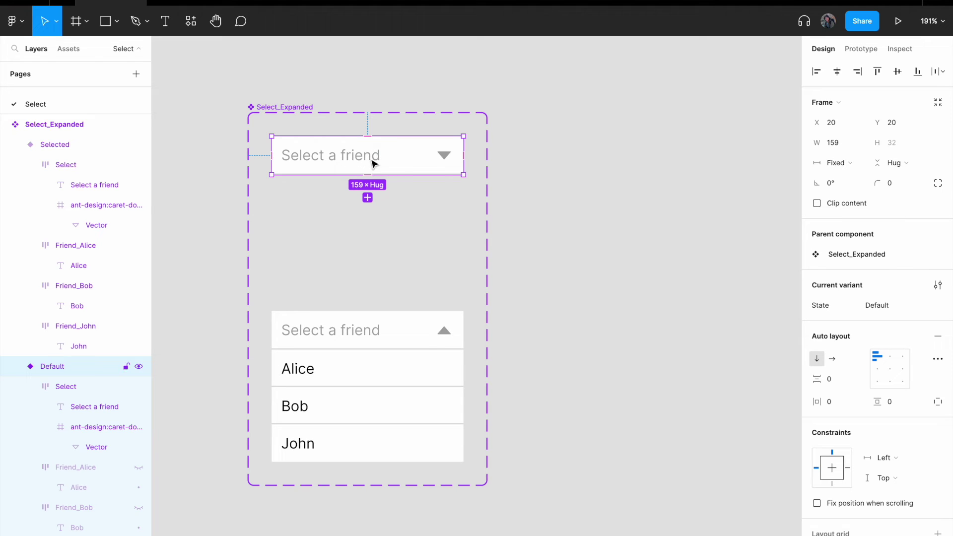
left_click(866, 51)
left_click(841, 82)
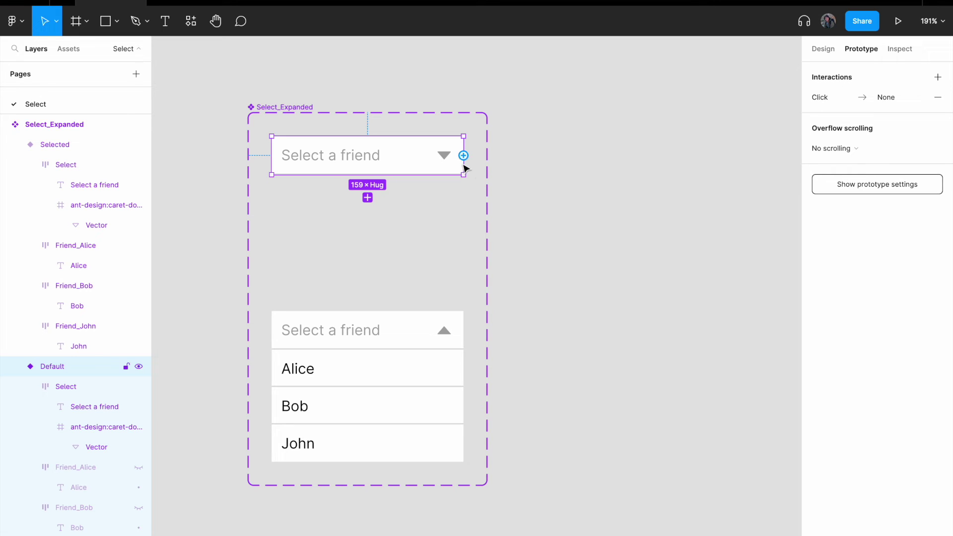
left_click_drag(463, 156, 422, 336)
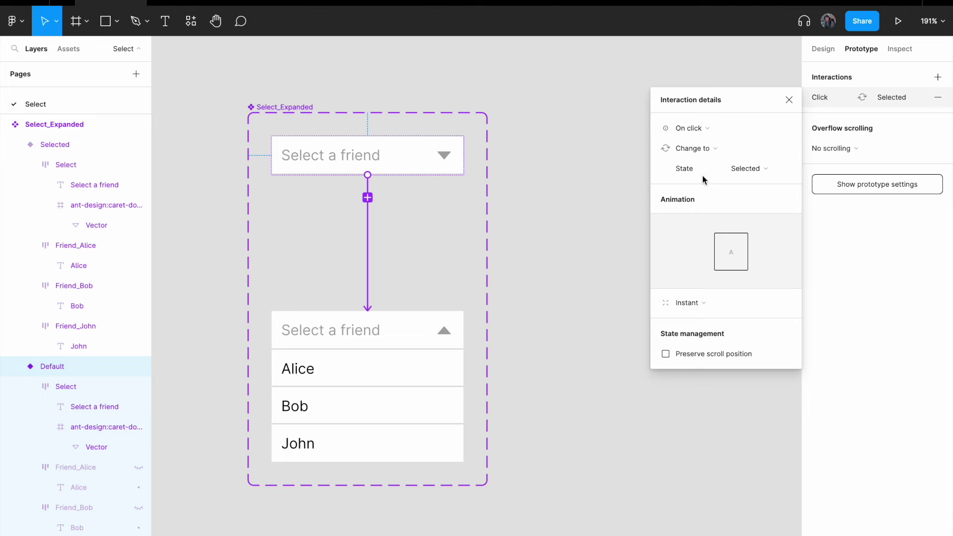
left_click(713, 309)
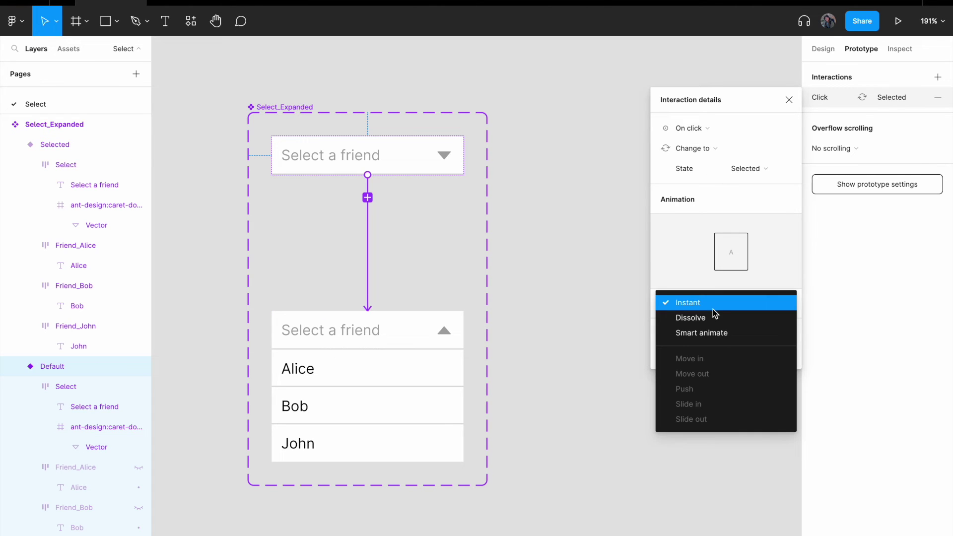
left_click(718, 333)
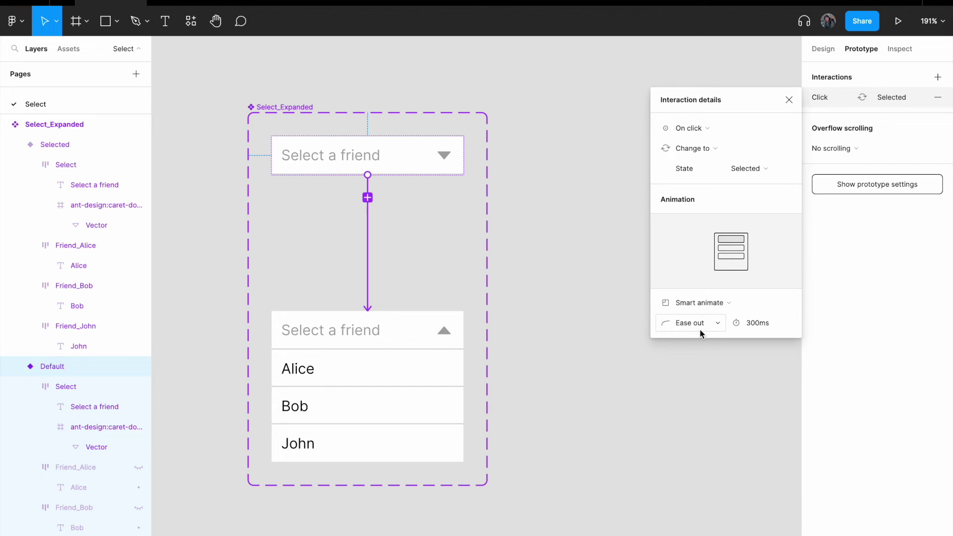
left_click(437, 340)
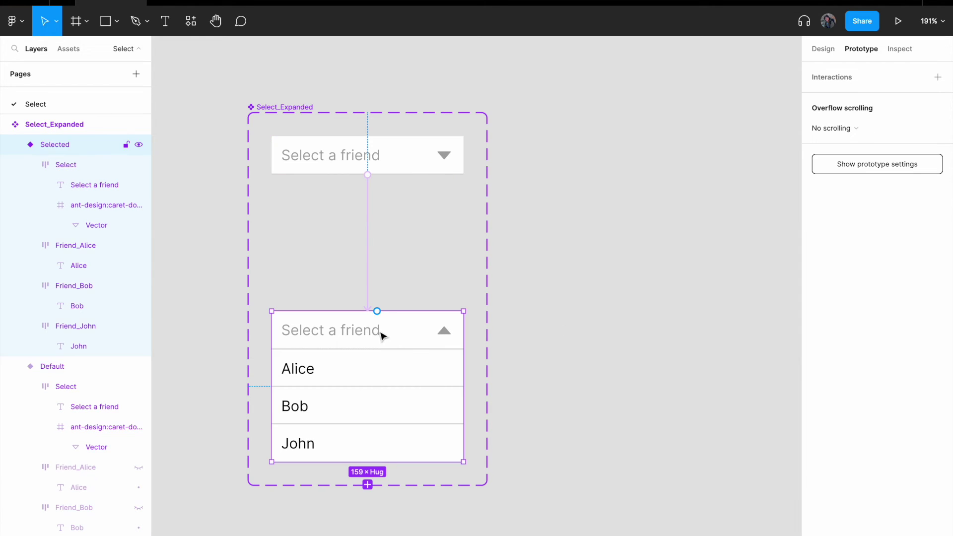
left_click(398, 339)
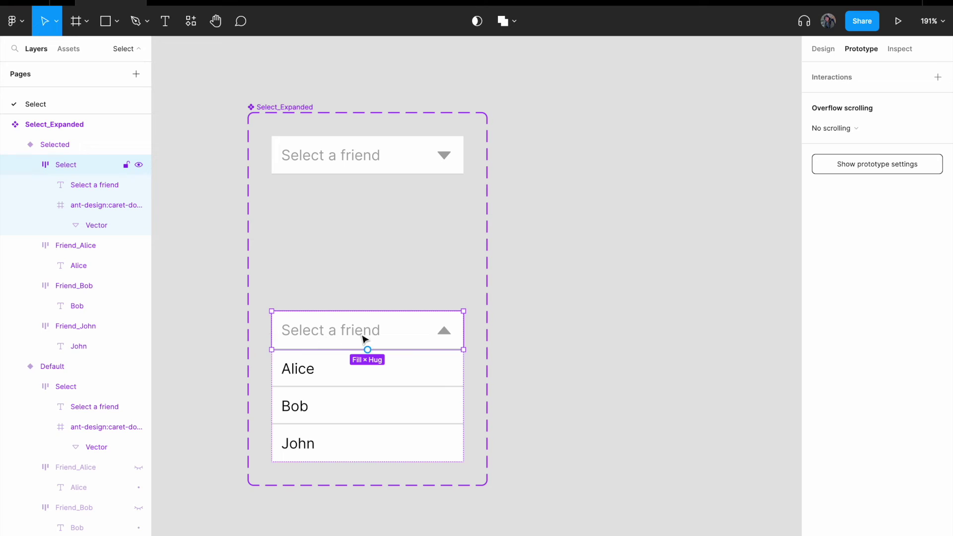
Link the Selected variant's header back to the Default state
left_click_drag(463, 330, 445, 155)
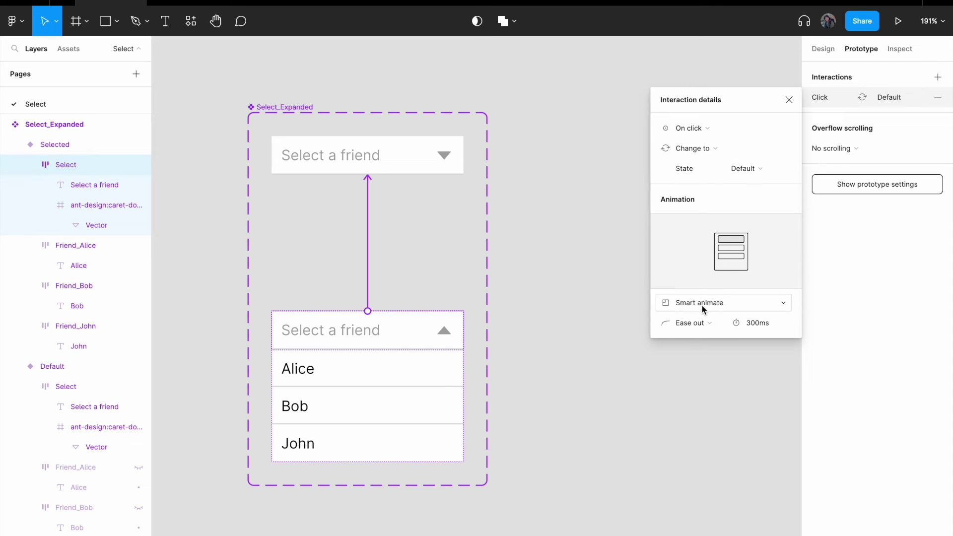
left_click(575, 301)
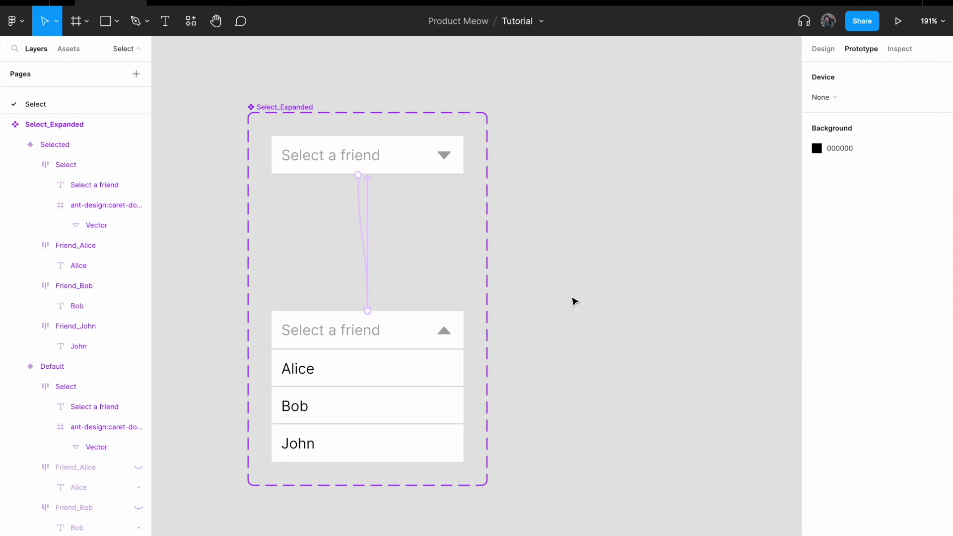
scroll(566, 296, "right", 1)
Rename the component set from Select_Expanded to Select
left_click(278, 114)
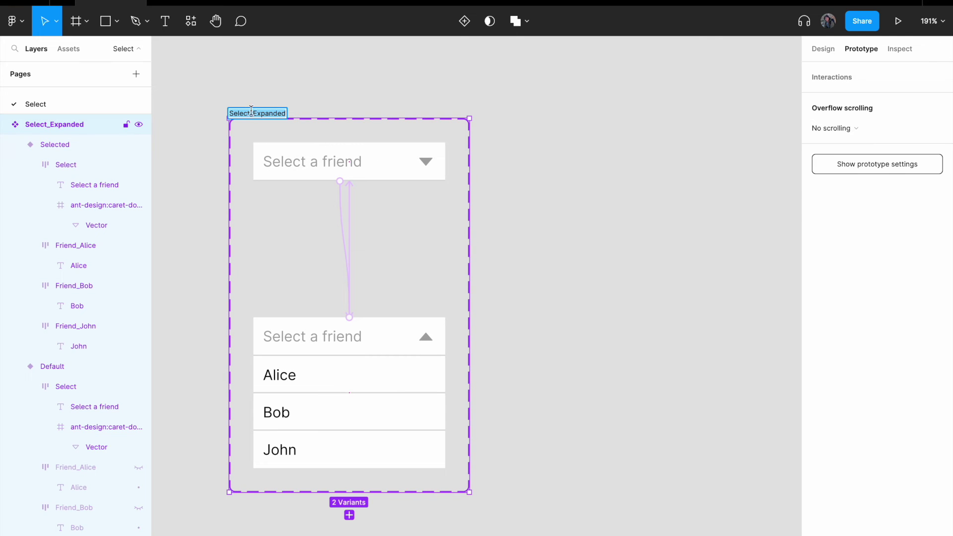
left_click(262, 100)
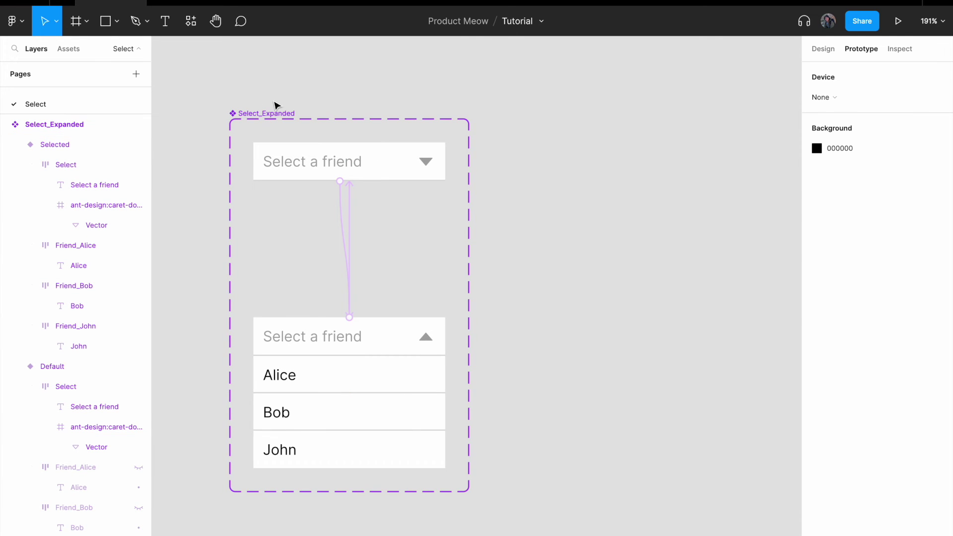
double_click(266, 113)
left_click_drag(253, 113, 316, 118)
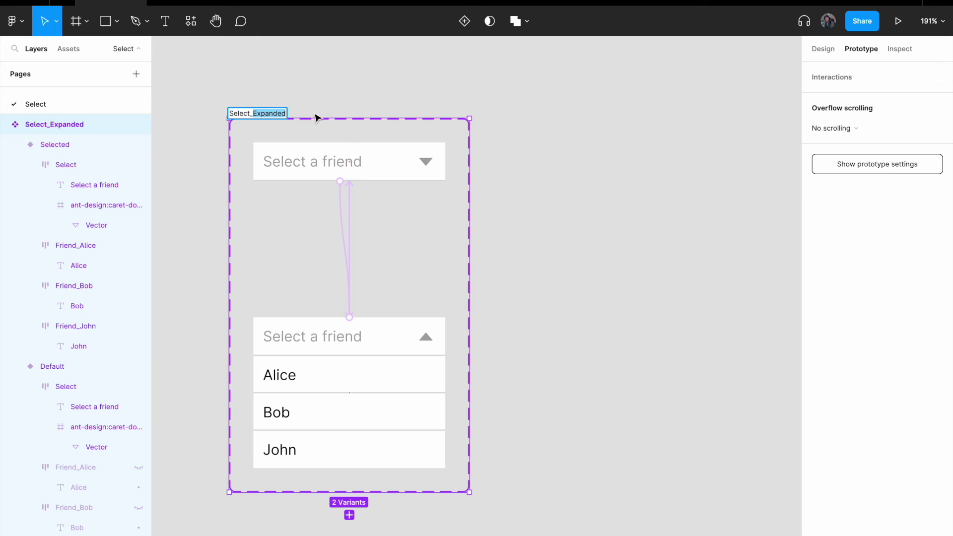
key("BackSpace")
key("BackSpace")
key("Return")
left_click(323, 103)
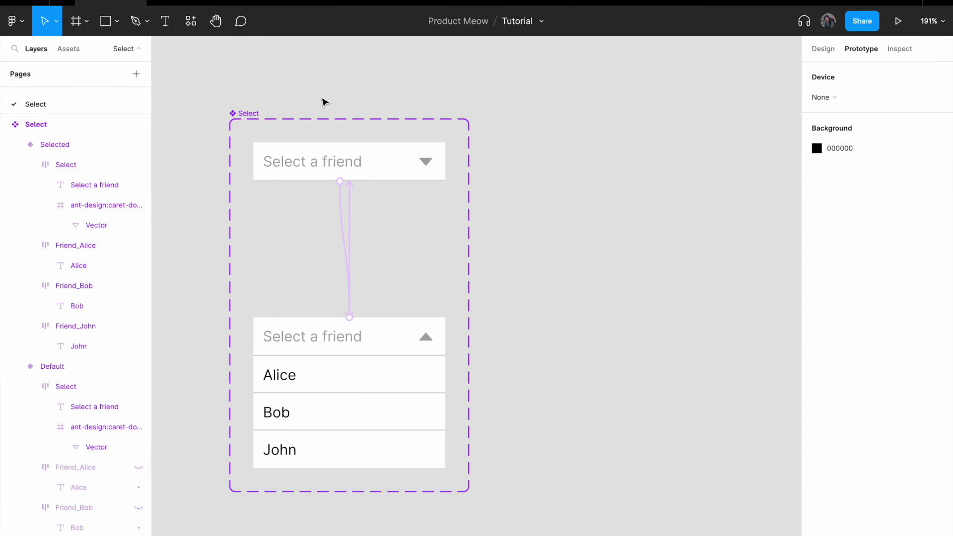
scroll(303, 102, "right", 2)
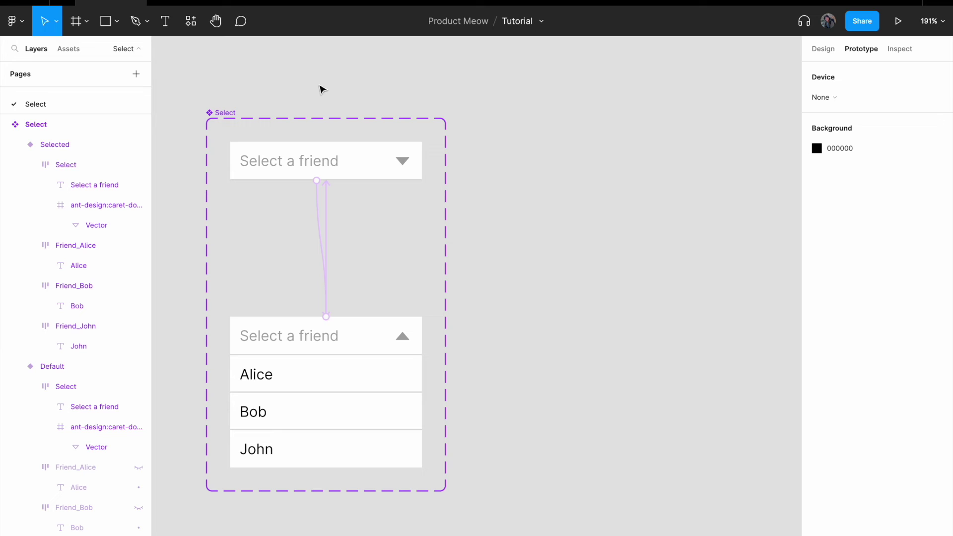
Draw a new 165×109 Frame 1 and place a Select component instance from Assets just above it
left_click(79, 33)
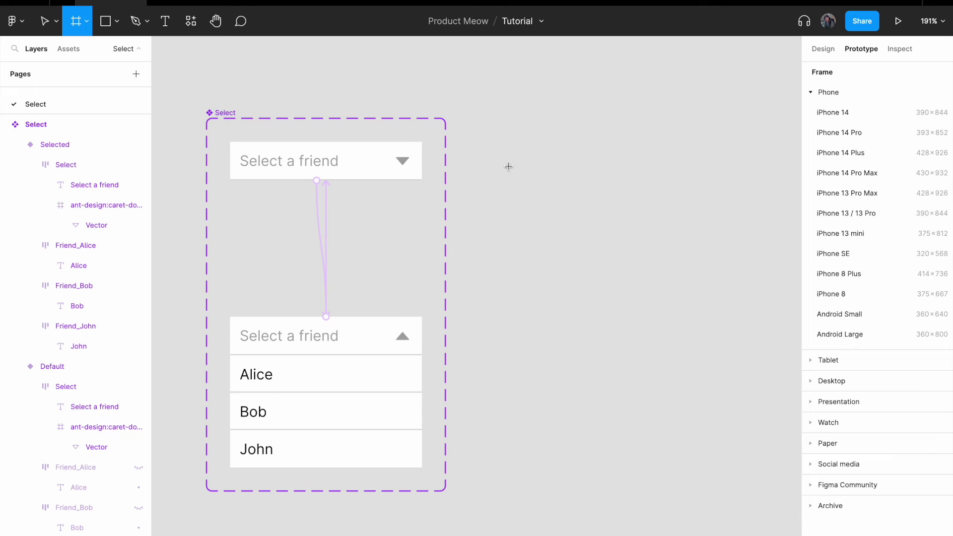
left_click_drag(503, 156, 702, 288)
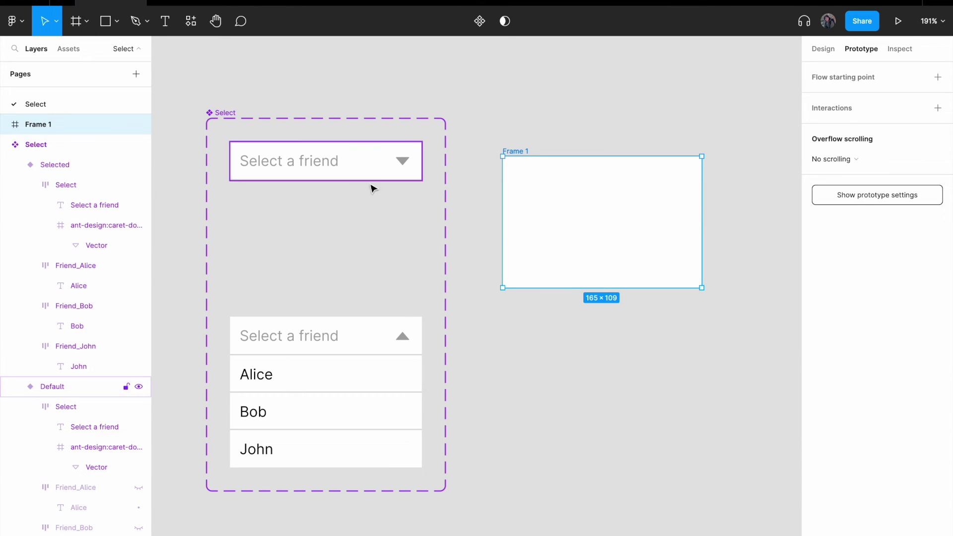
left_click(69, 48)
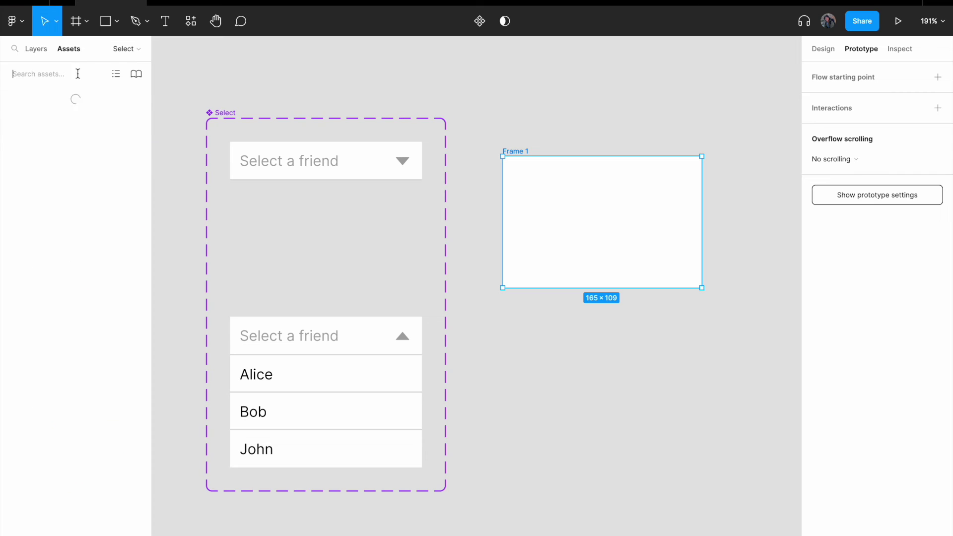
type("select")
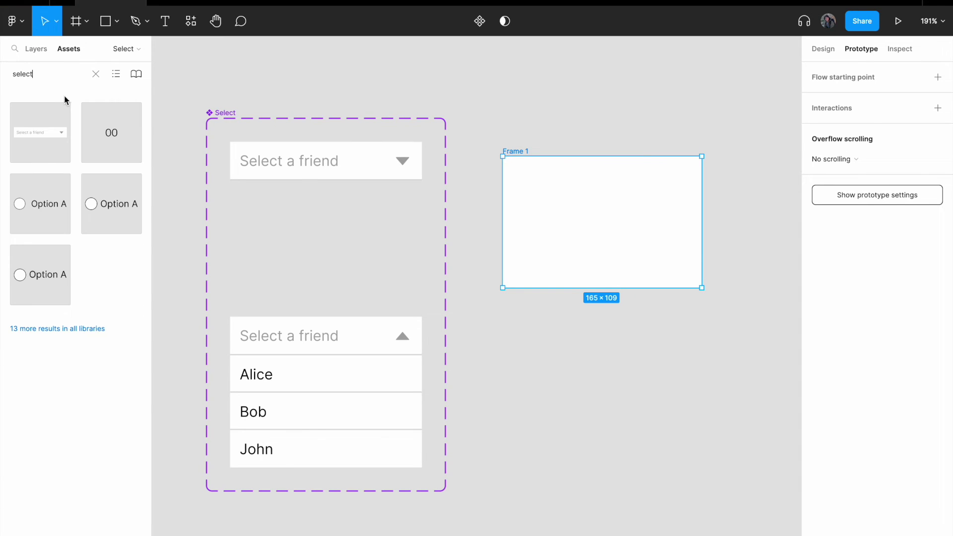
left_click_drag(40, 141, 563, 114)
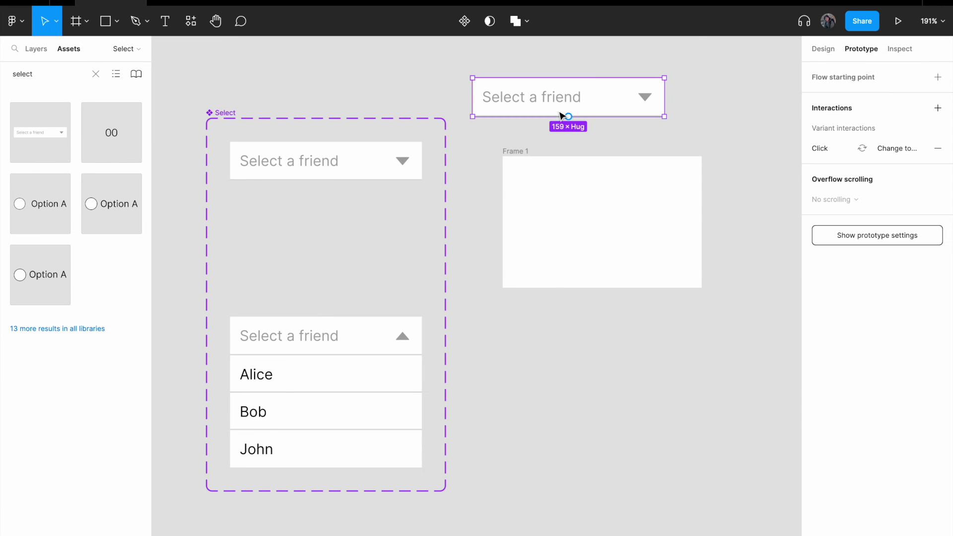
left_click(31, 52)
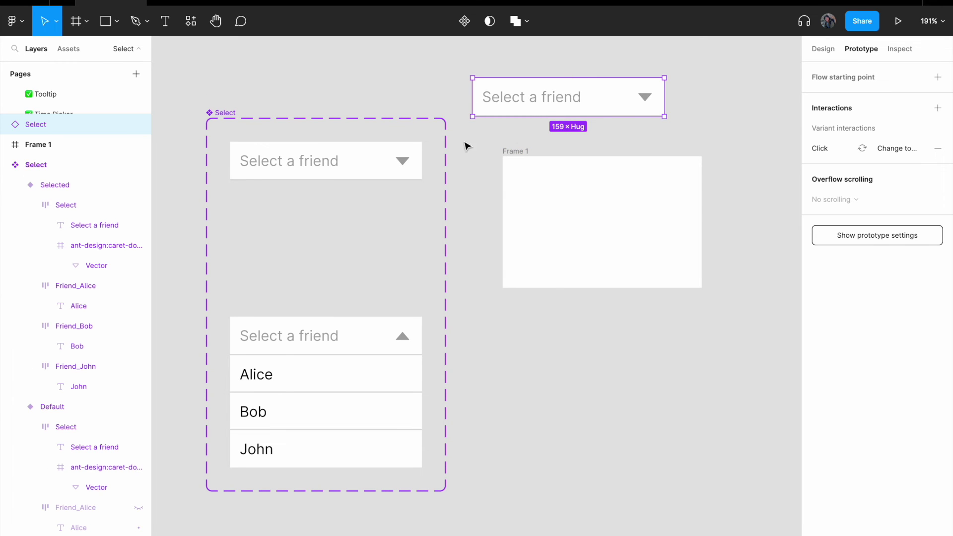
left_click_drag(558, 102, 585, 107)
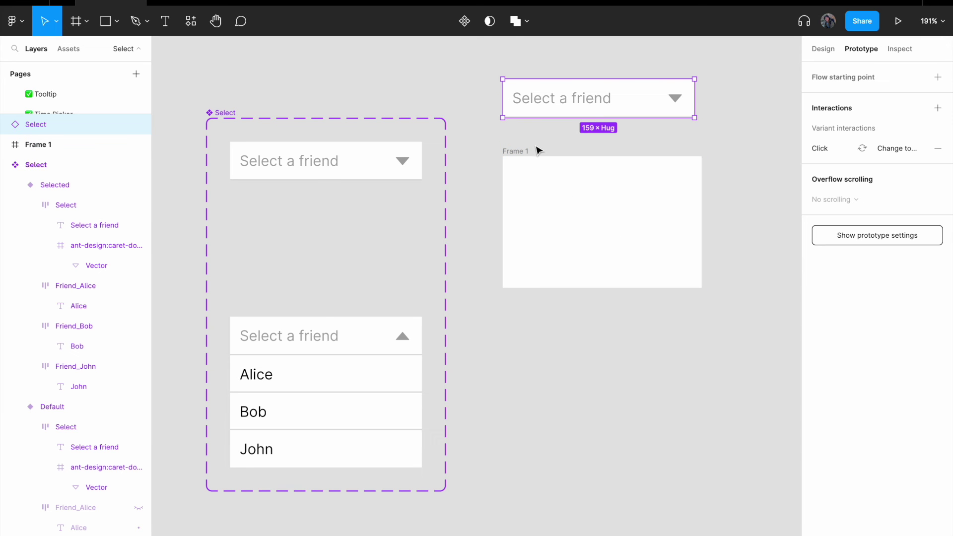
Give Frame 1 a solid black 000000 fill
left_click(529, 143)
scroll(528, 143, "right", 3)
left_click(522, 156)
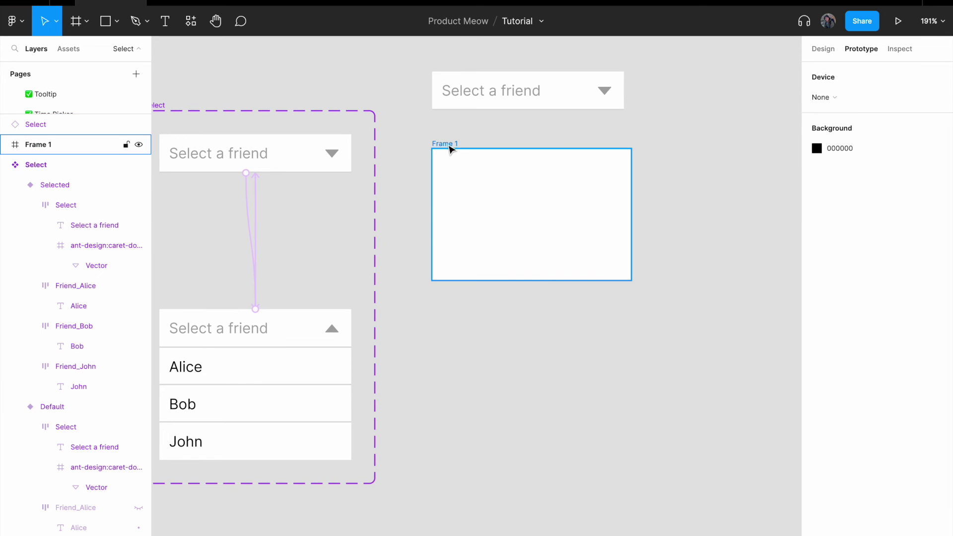
left_click(827, 49)
left_click(842, 348)
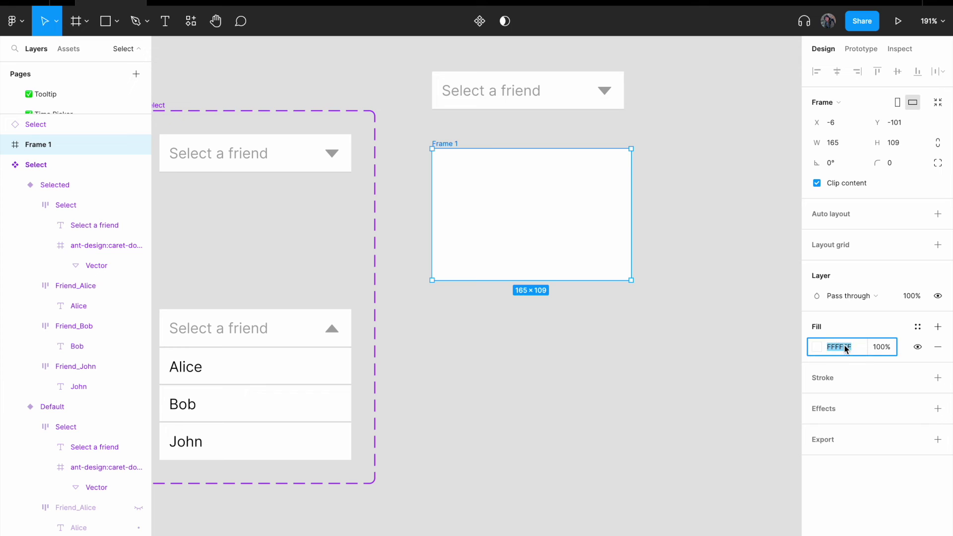
type("000000")
key("Return")
left_click(676, 310)
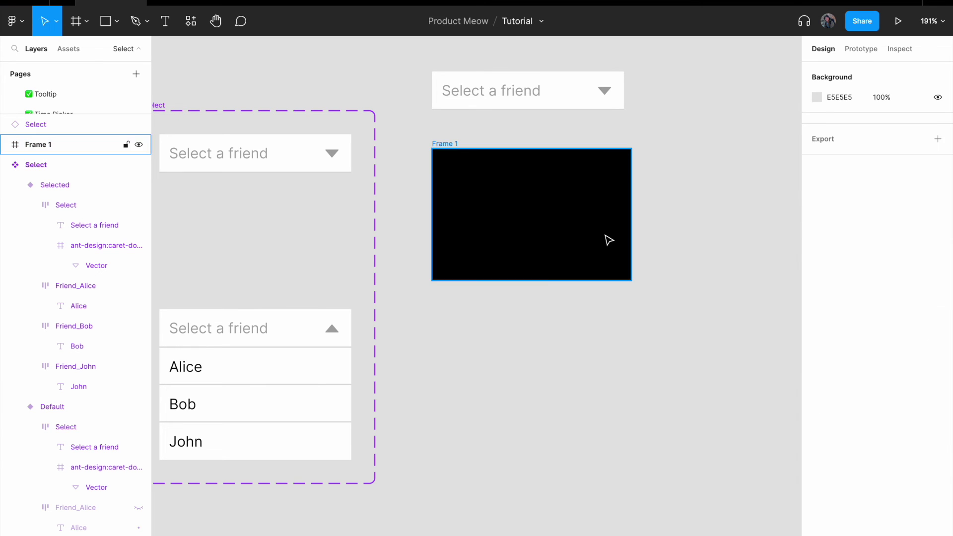
Resize Frame 1 to 223×132 and move the Select instance inside it
left_click(609, 240)
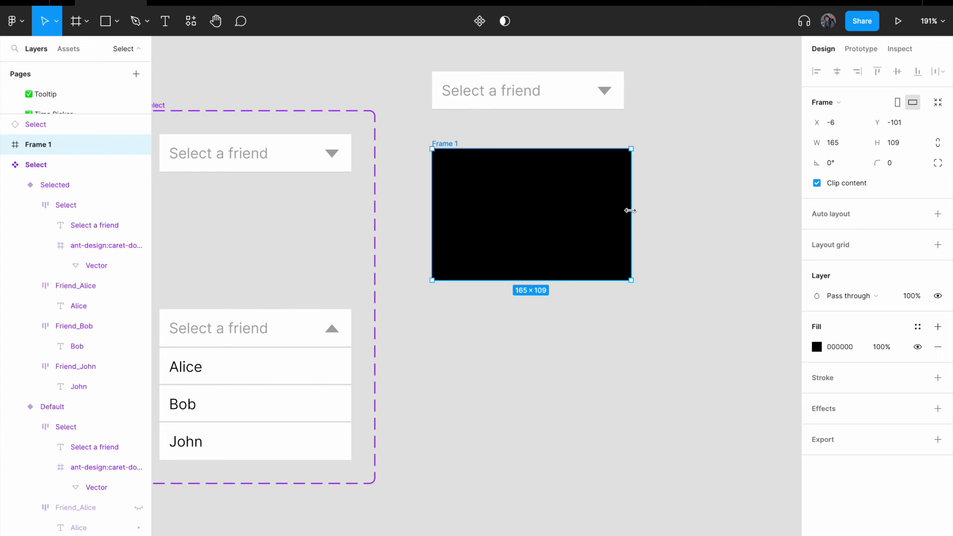
left_click_drag(632, 211, 701, 214)
left_click_drag(649, 280, 649, 308)
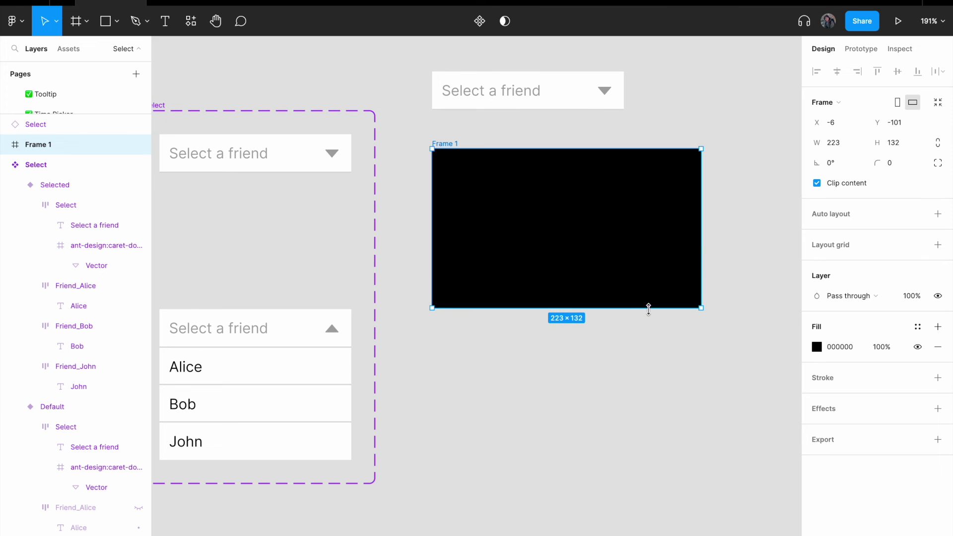
left_click_drag(499, 99, 560, 233)
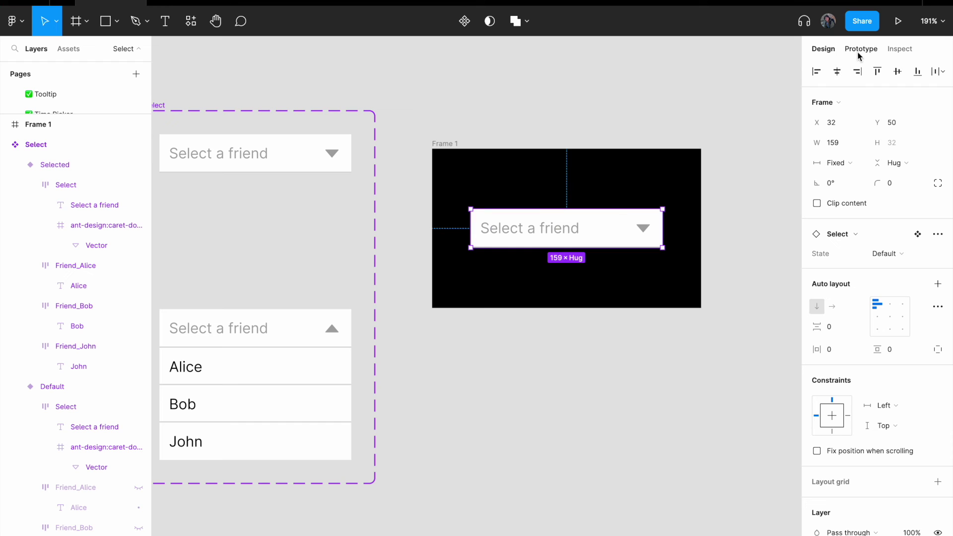
left_click(489, 124)
Rename the black frame to 'Showcase'
left_click(447, 144)
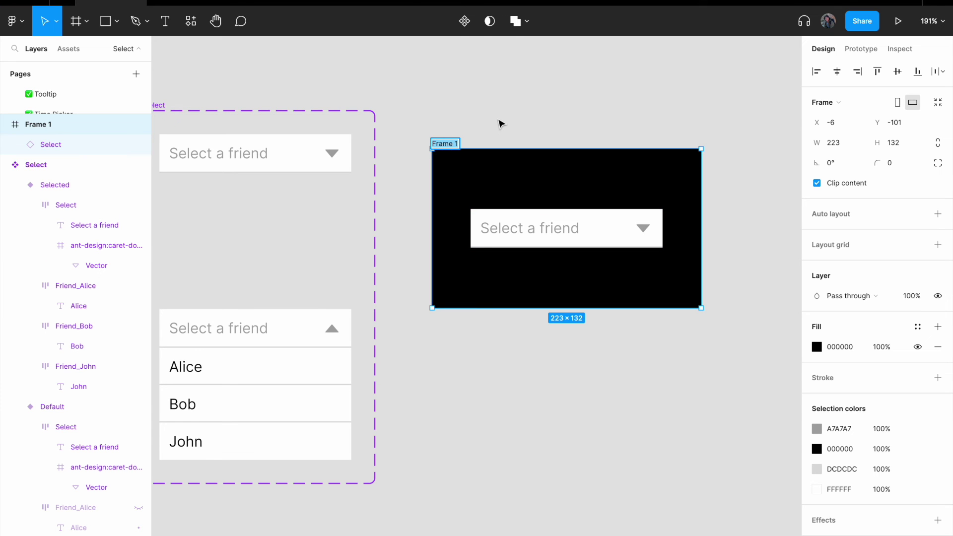
type("Showcase")
key("Return")
Add a prototype flow starting at the frame and name the flow 'Showcase'
left_click(862, 49)
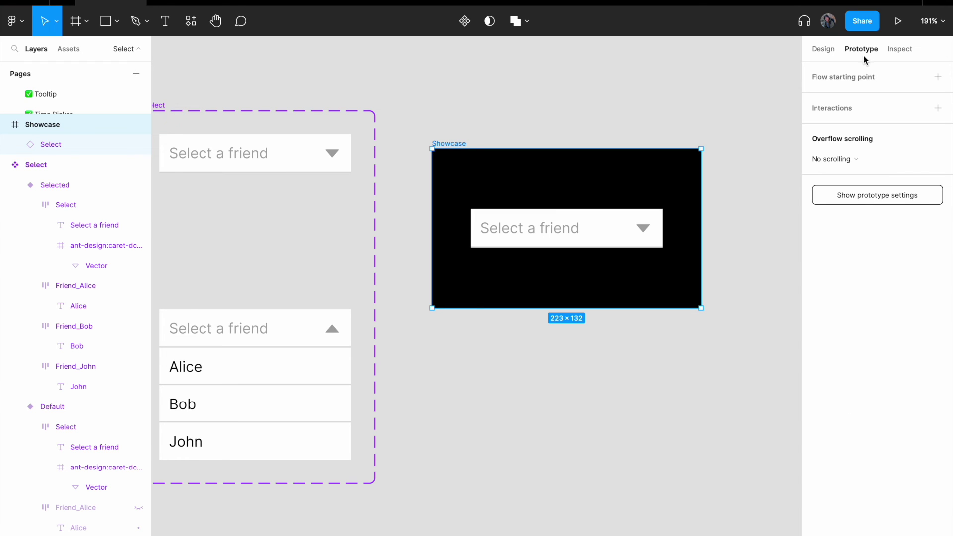
left_click(852, 79)
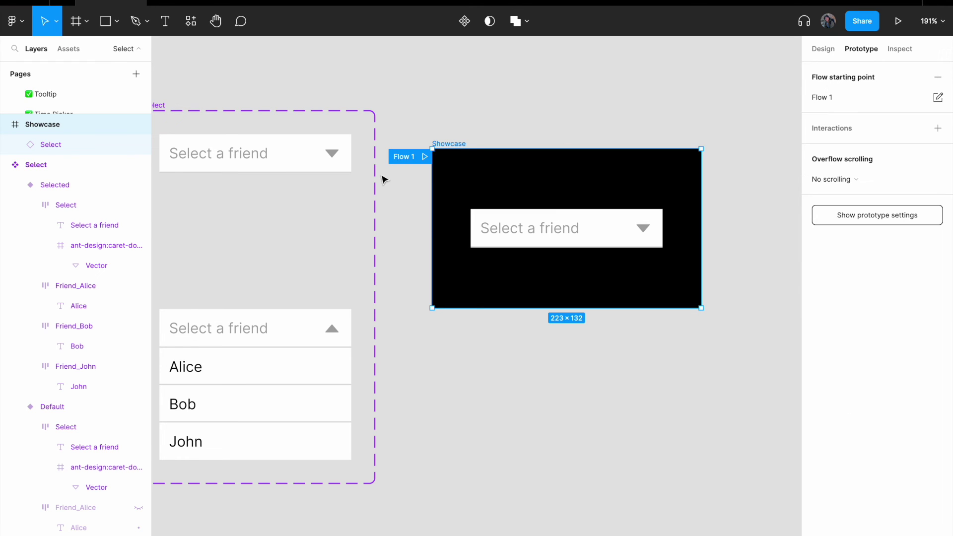
double_click(403, 157)
type("Showcase")
key("Return")
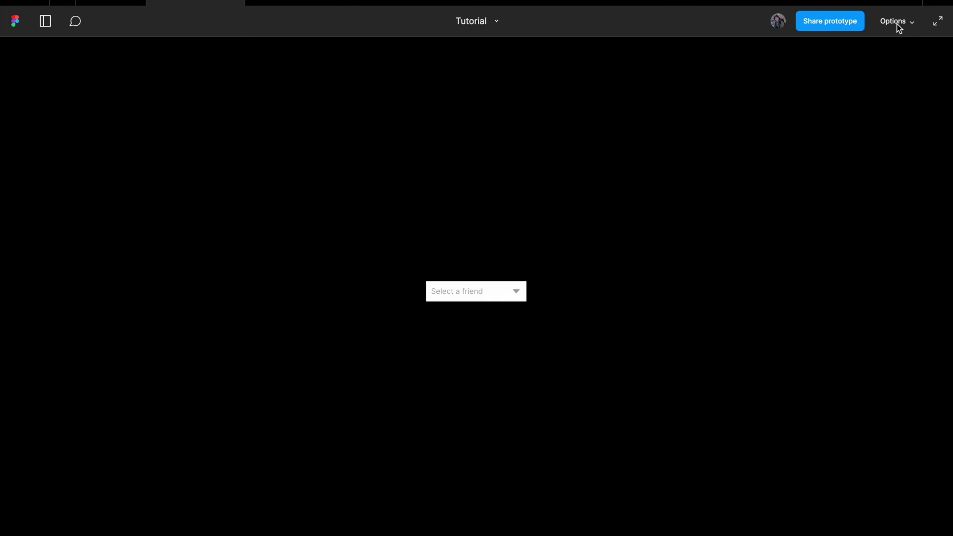
In the presentation view, try the Fit to screen, Fit width and Fill screen scaling options
left_click(898, 22)
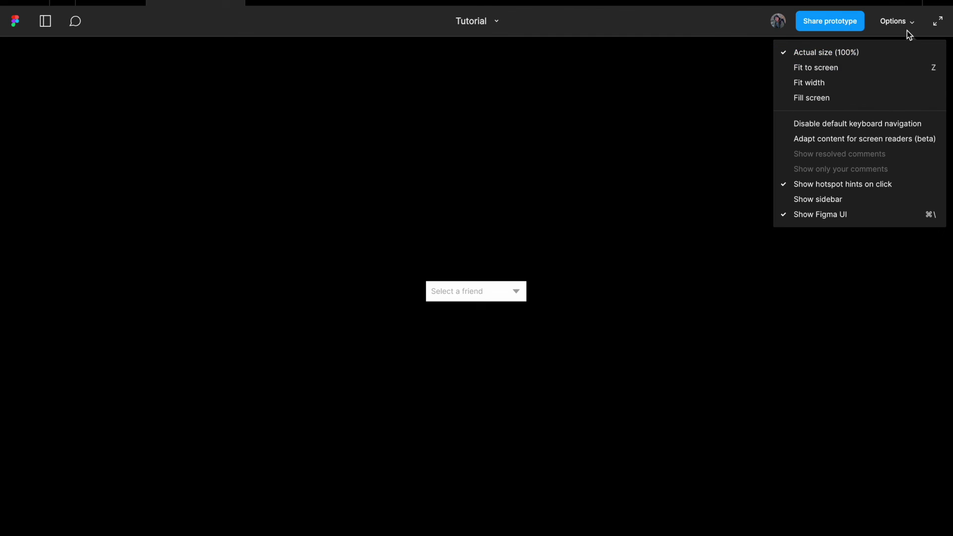
left_click(835, 68)
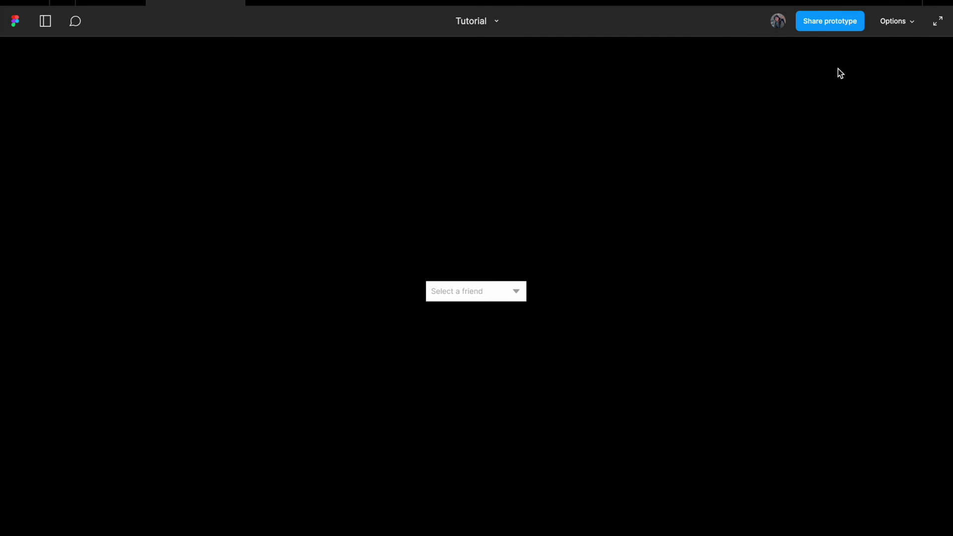
left_click(898, 22)
left_click(865, 84)
left_click(893, 22)
left_click(861, 96)
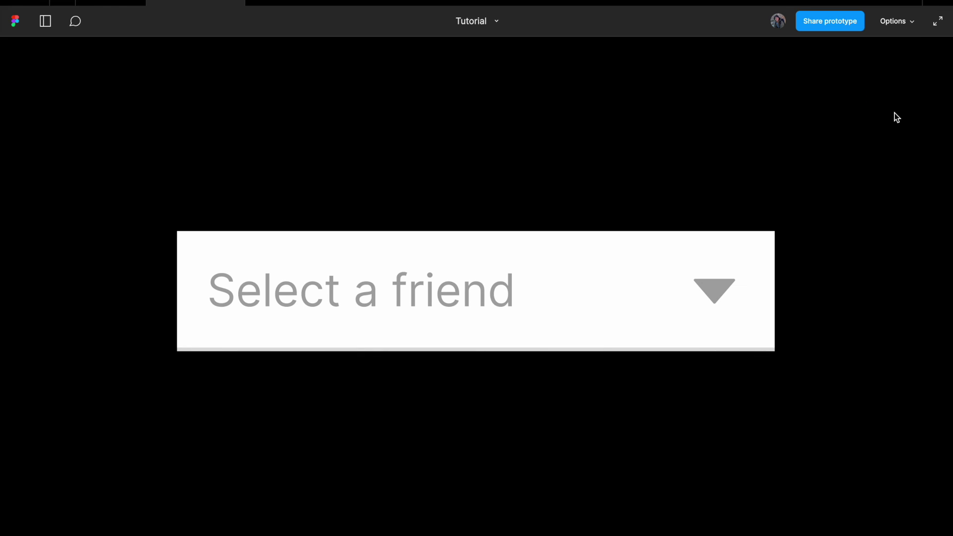
left_click(913, 24)
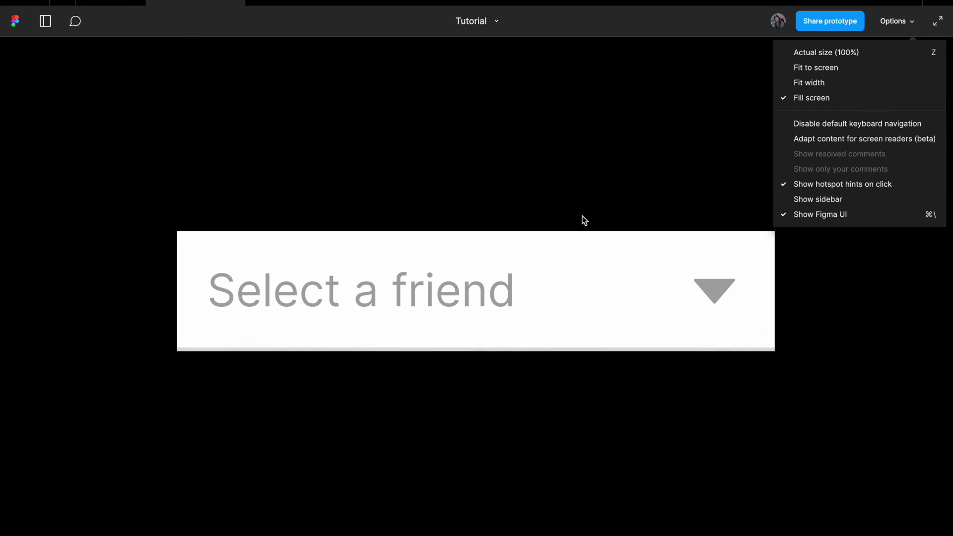
left_click(575, 194)
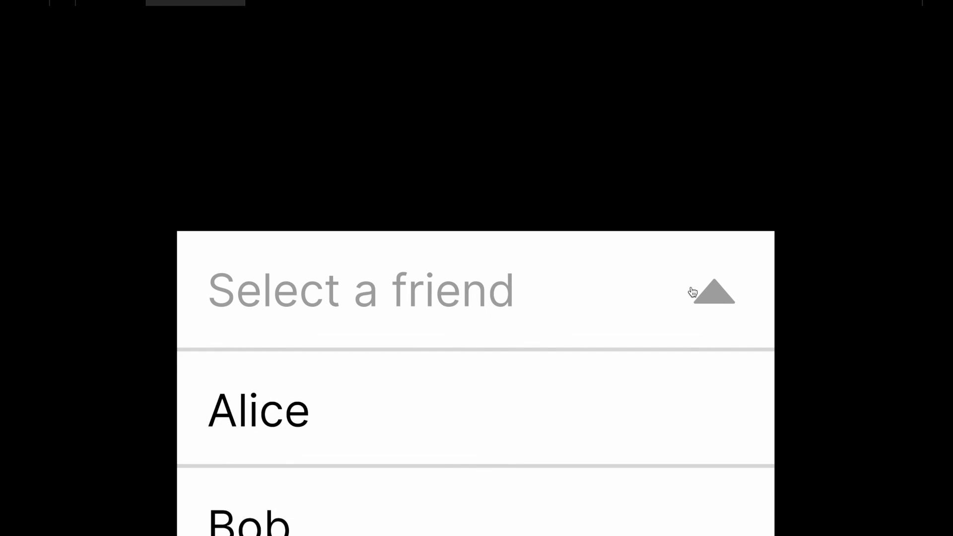
left_click(693, 292)
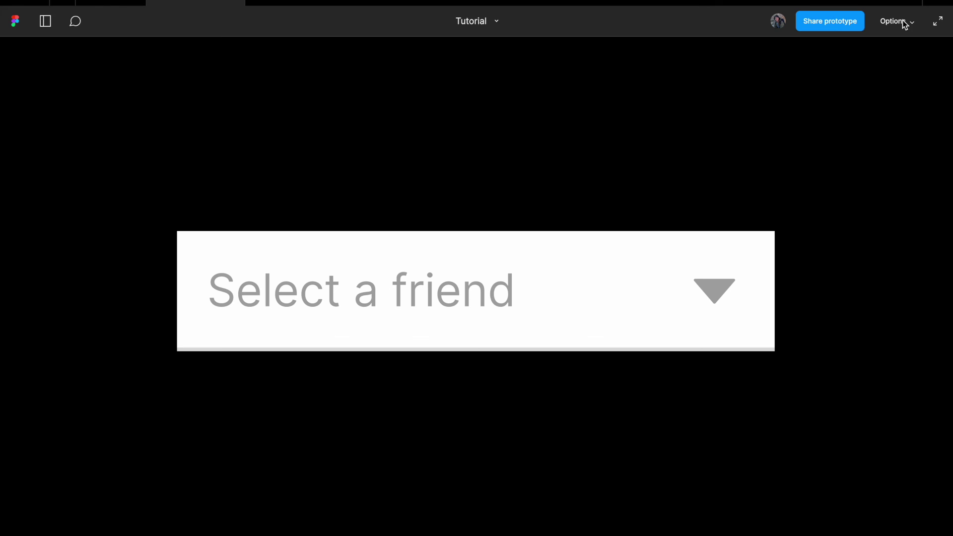
With Fit width applied, toggle the friend dropdown open and closed
left_click(903, 20)
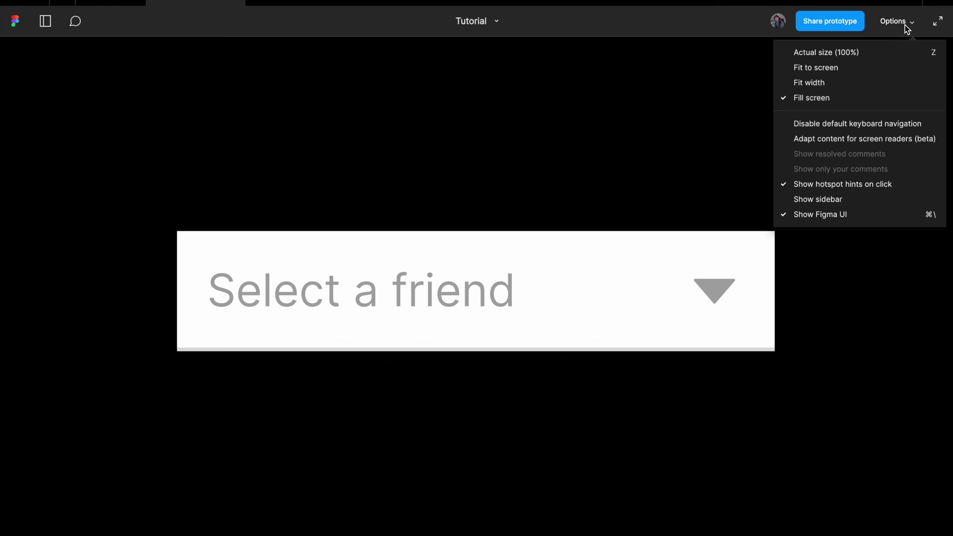
left_click(874, 82)
left_click(515, 293)
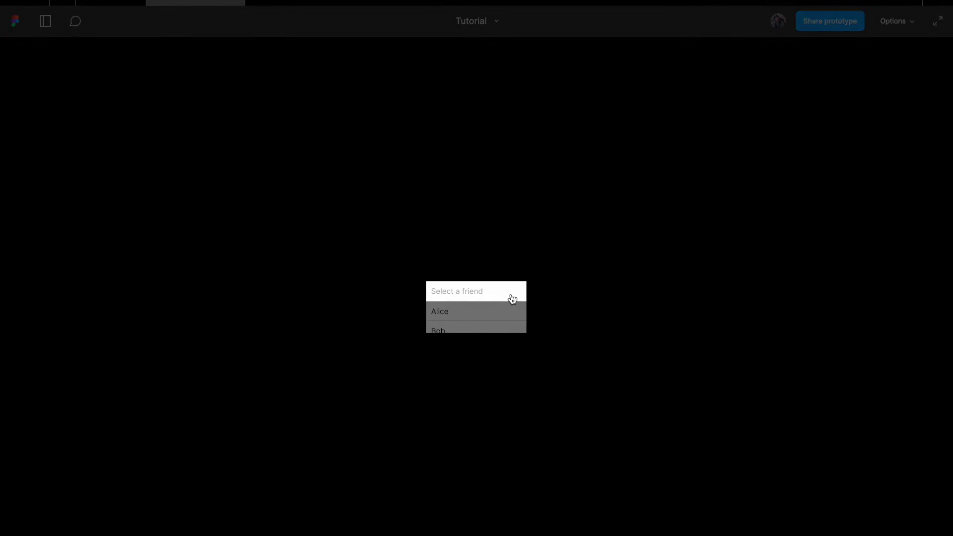
left_click(516, 292)
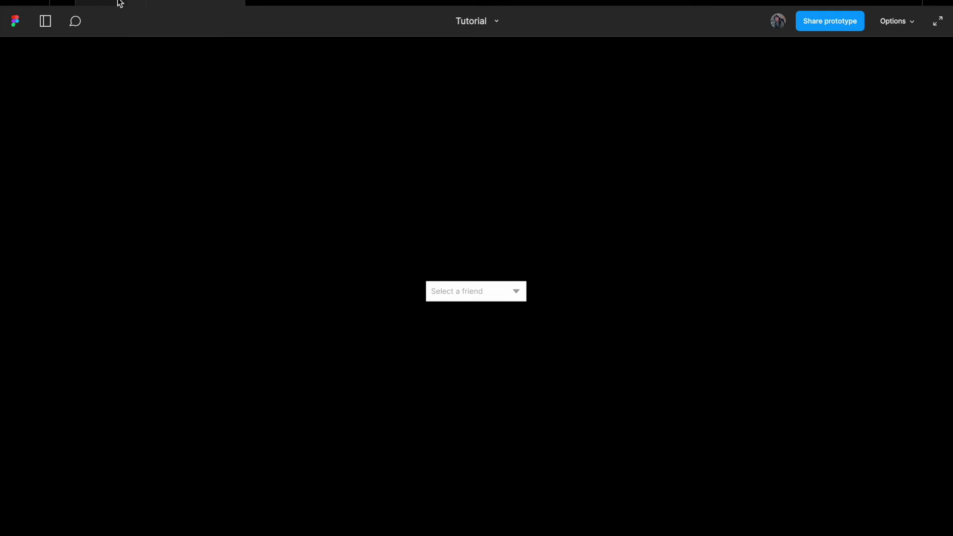
Move the dropdown instance up to the top of the Showcase frame
left_click(116, 3)
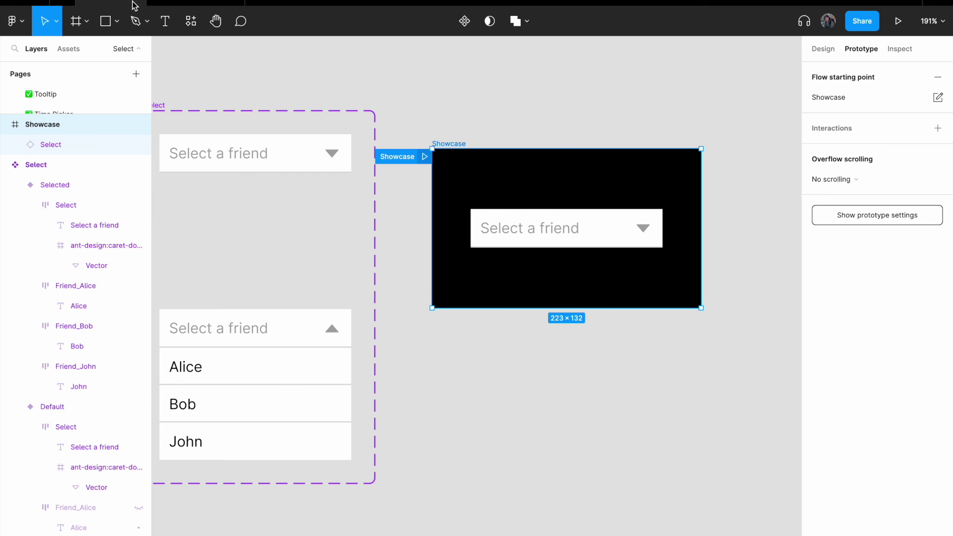
left_click(513, 136)
left_click_drag(511, 134, 476, 100)
left_click(425, 109)
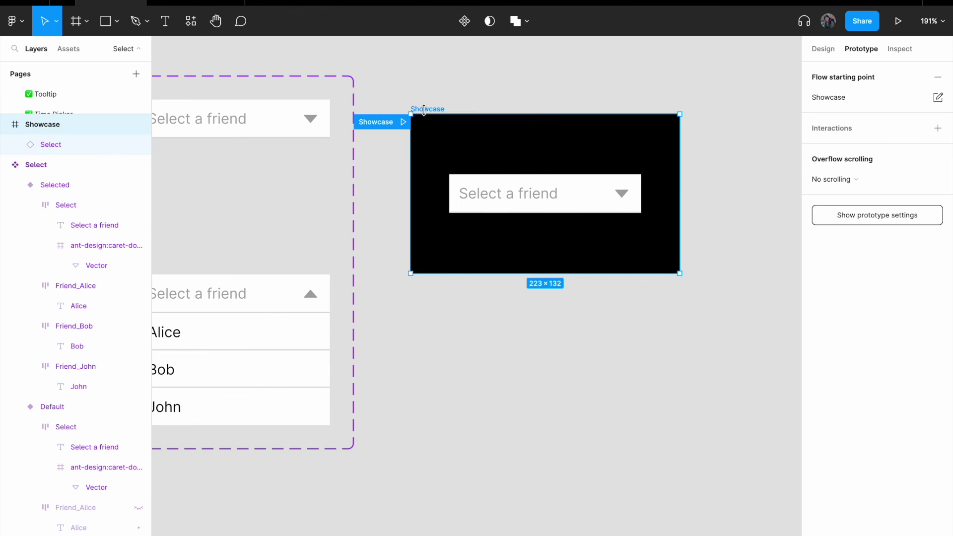
left_click(574, 202)
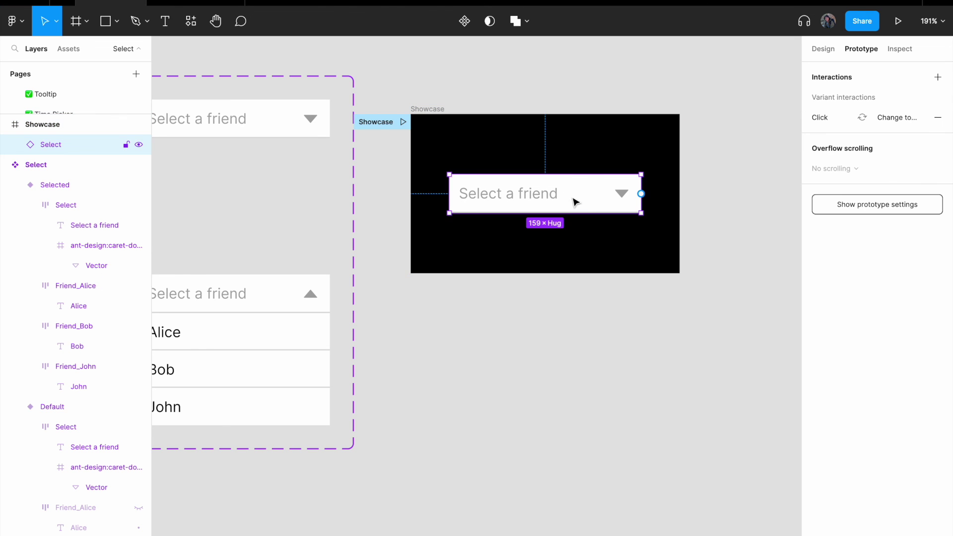
left_click_drag(594, 198, 587, 159)
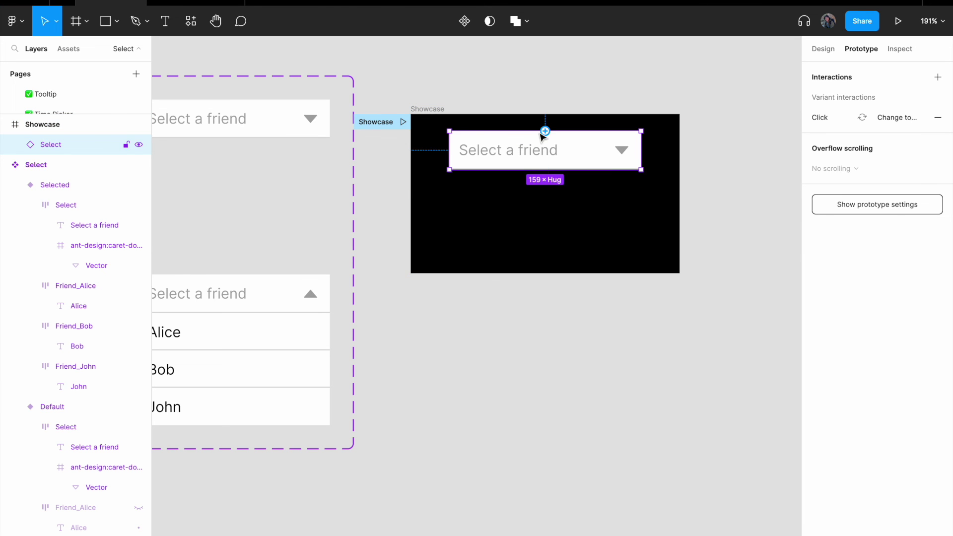
Extend the Showcase frame to 223×176 and return to the playing prototype
left_click(590, 240)
left_click(591, 240)
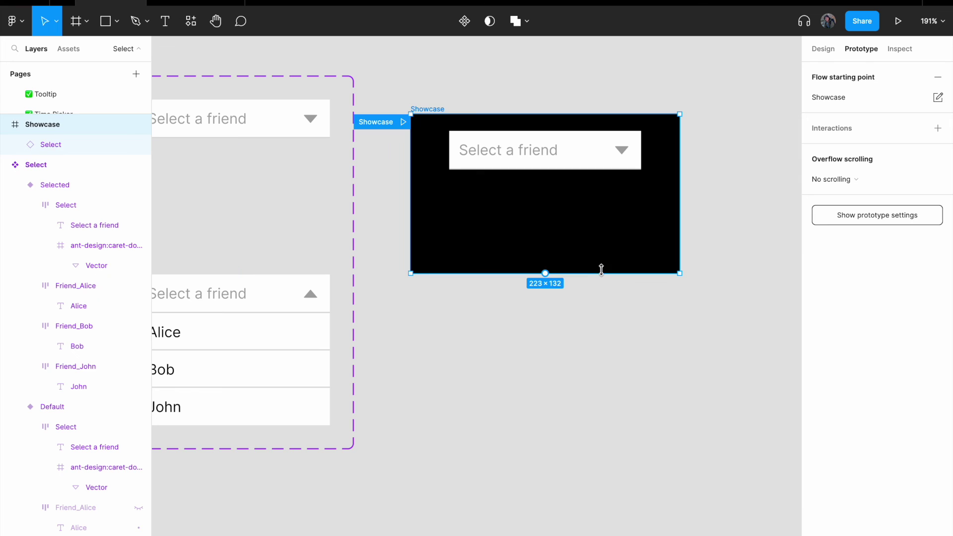
left_click_drag(602, 273, 606, 325)
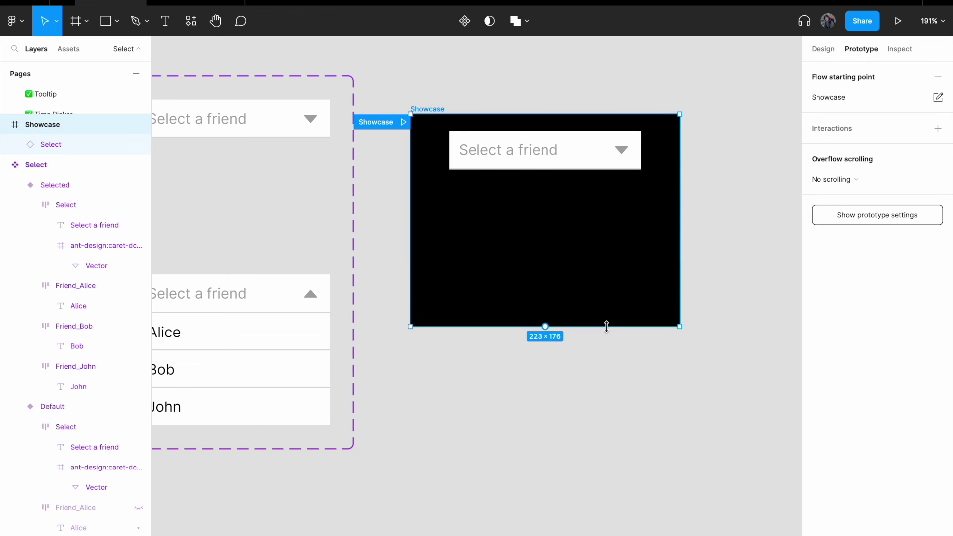
left_click(190, 3)
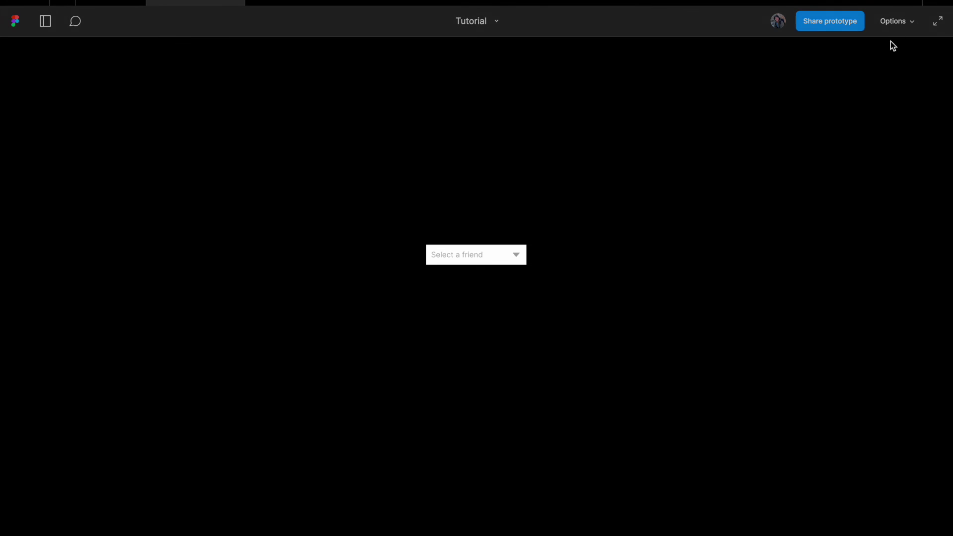
Switch the viewer to Fill screen and toggle the dropdown until Alice, Bob and John show
left_click(902, 20)
left_click(874, 96)
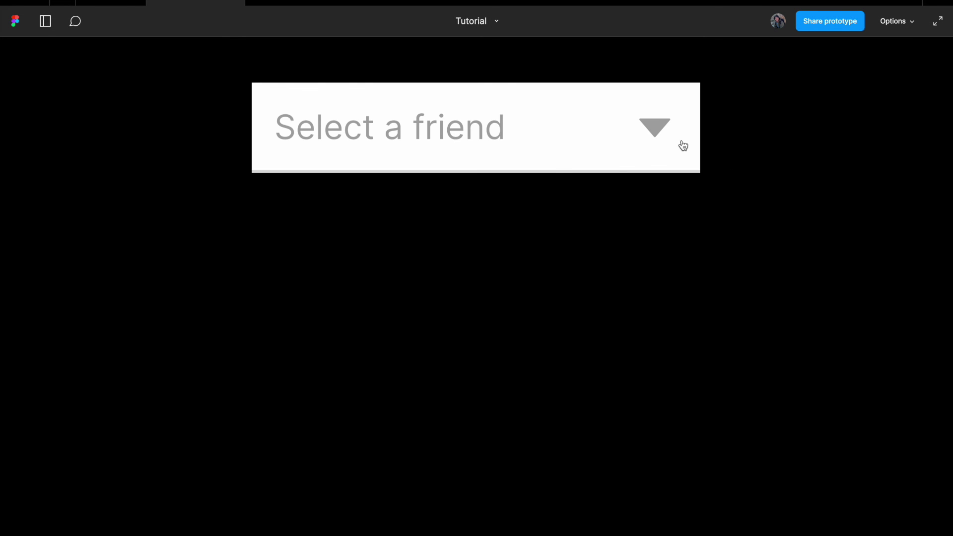
left_click(665, 136)
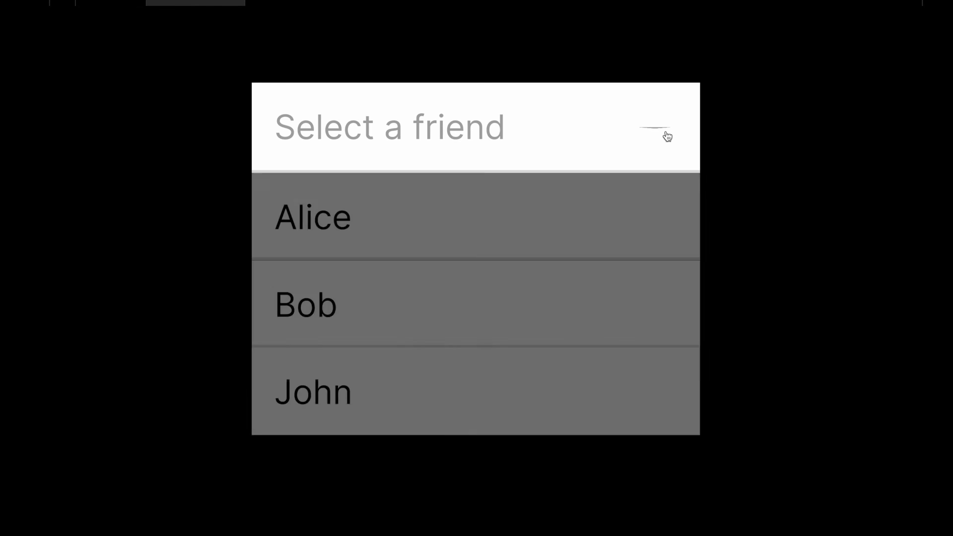
left_click(667, 136)
left_click(667, 136)
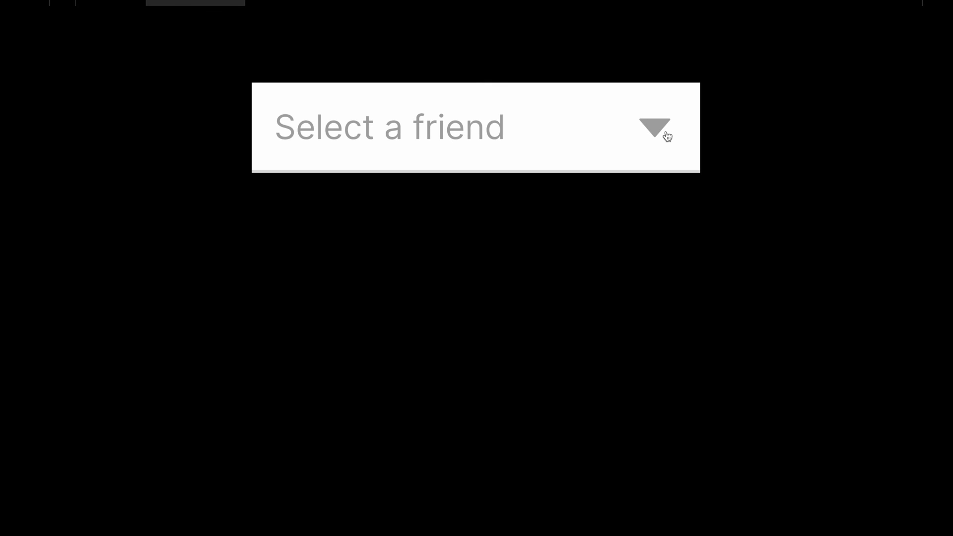
left_click(667, 136)
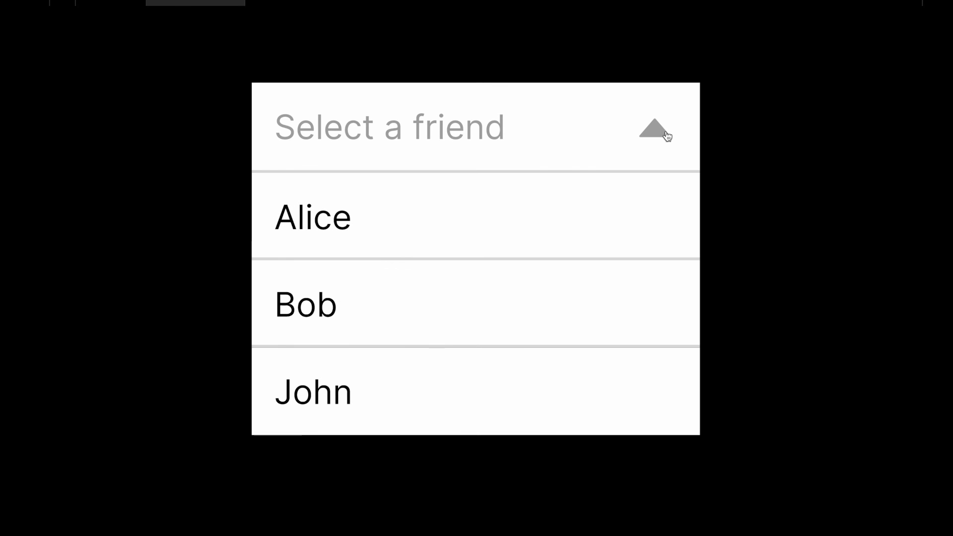